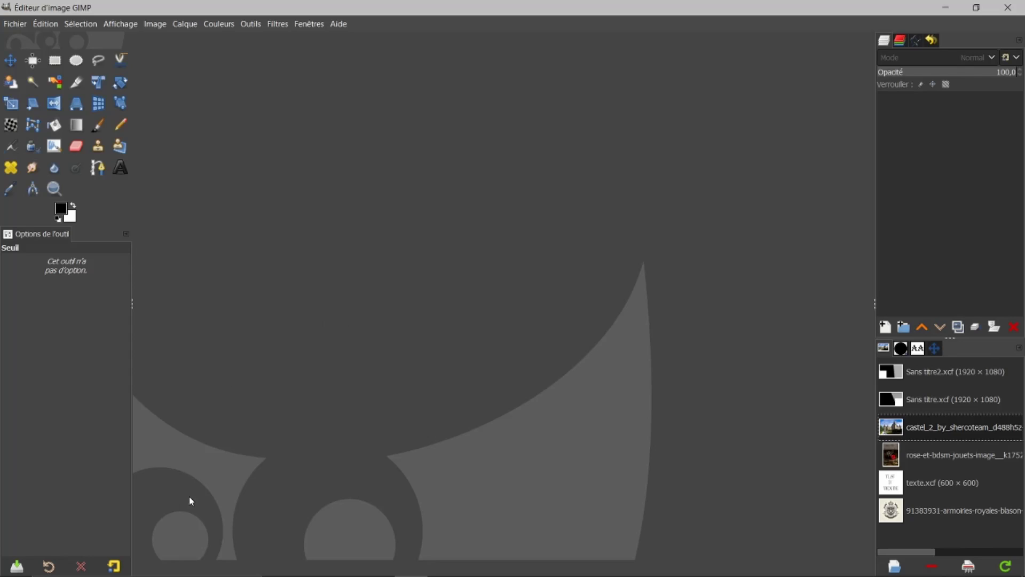
- Switch to Chrome to view the YouTube tutorial "Create Multi-Platform Content in 4 Easy Steps with GIMP" and return to GIMP
mouse_move(188, 574)
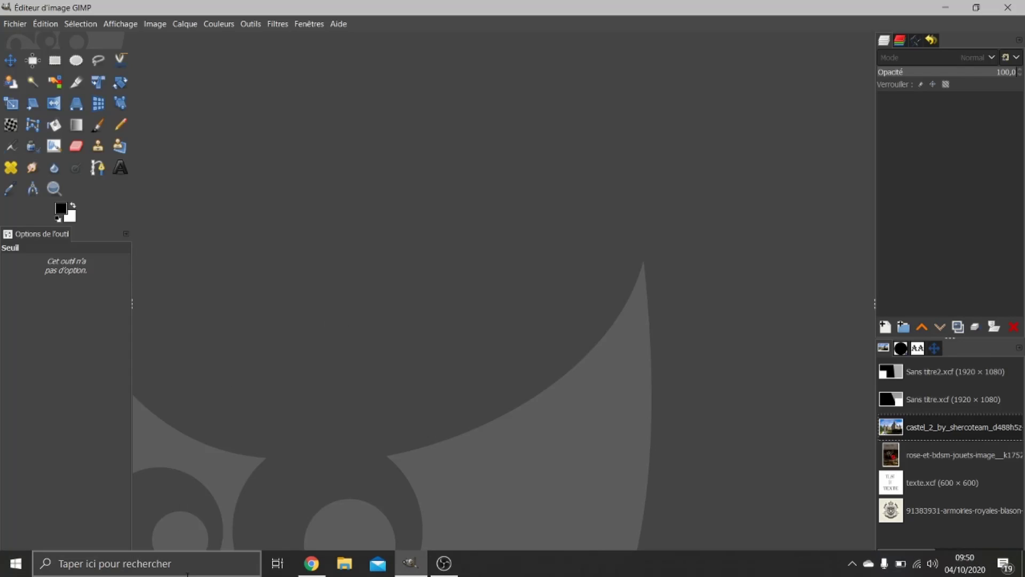
left_click(312, 561)
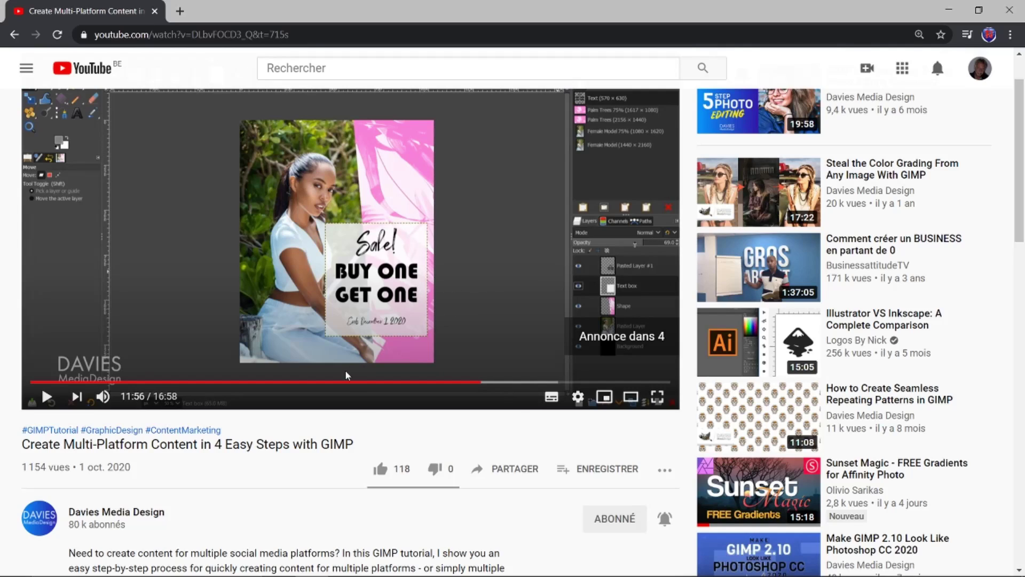
mouse_move(345, 576)
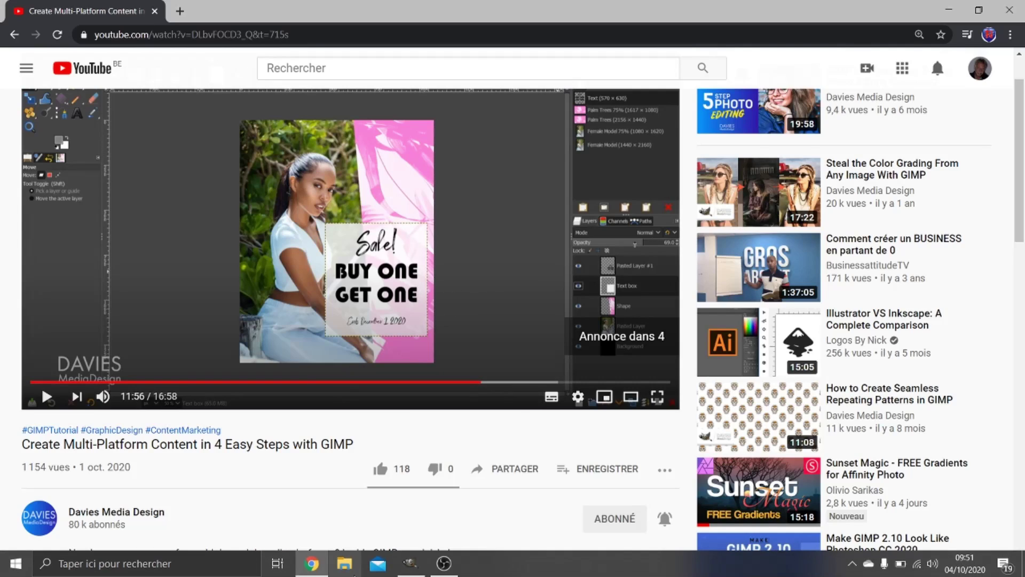
left_click(409, 564)
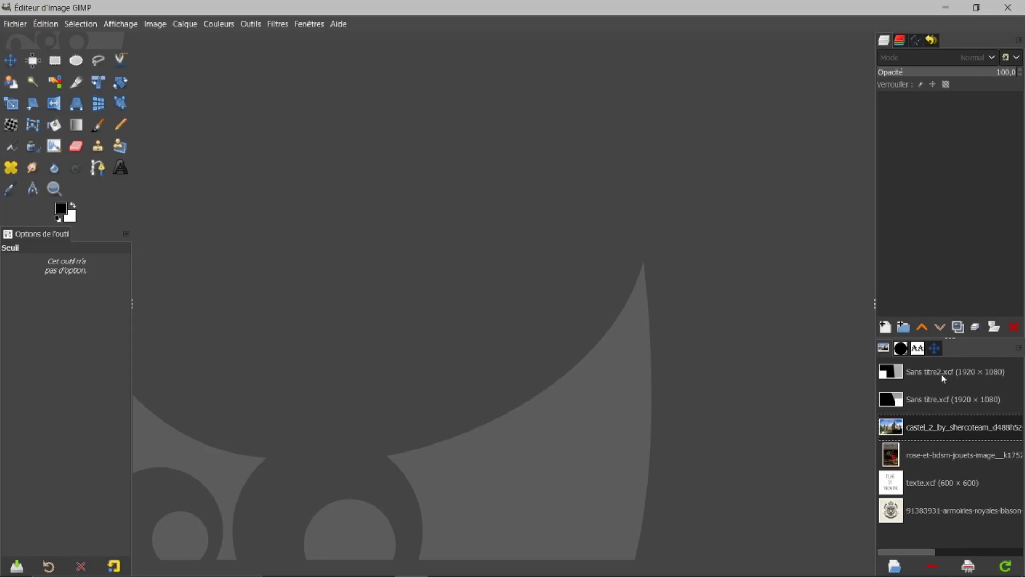
mouse_move(945, 387)
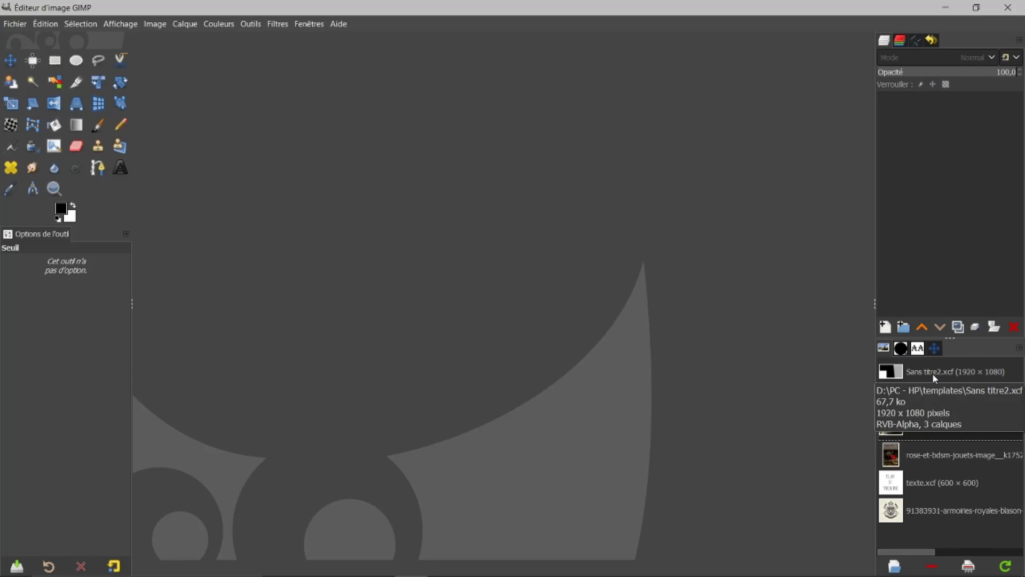
left_click(37, 24)
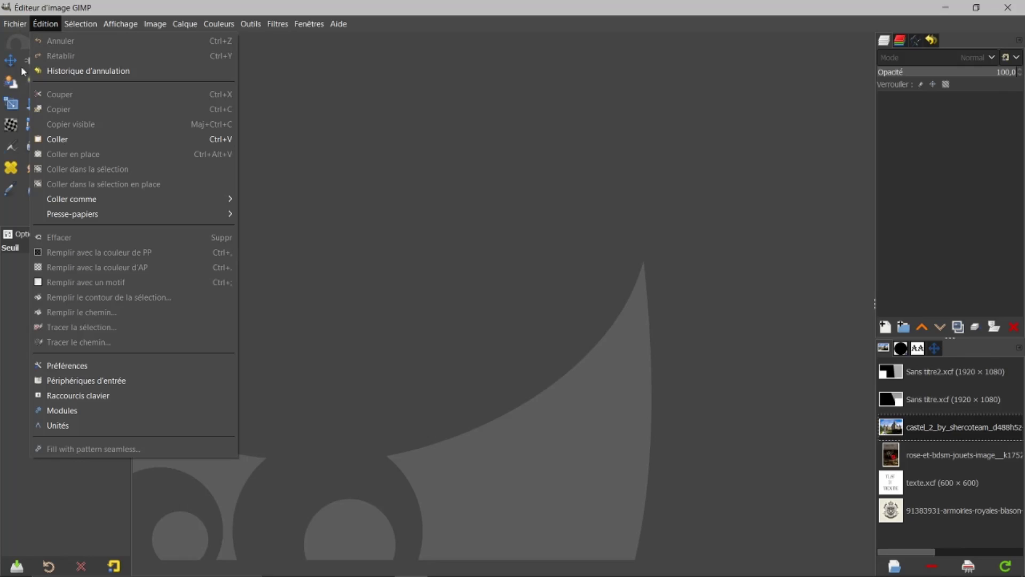
mouse_move(15, 25)
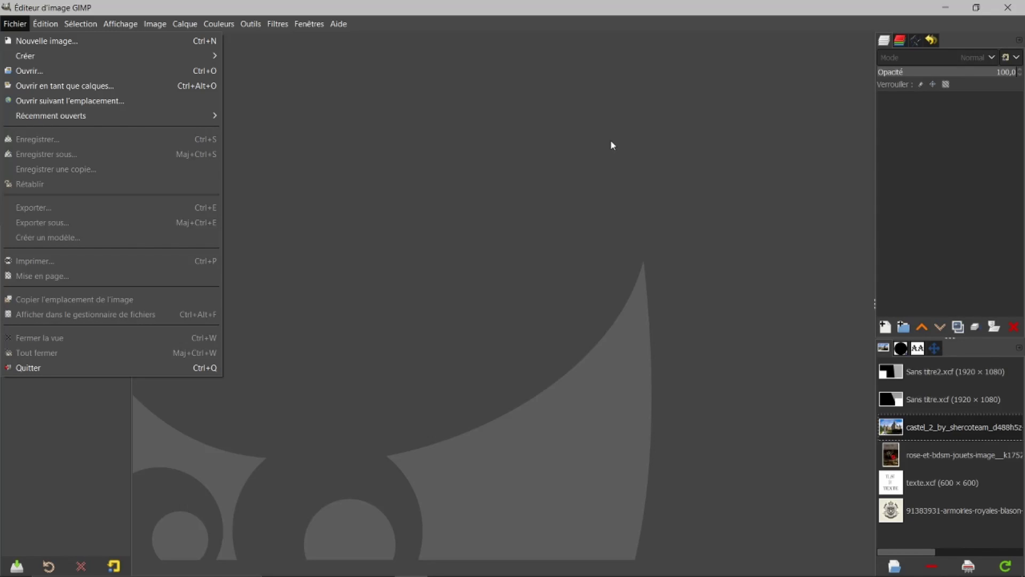
key("Escape")
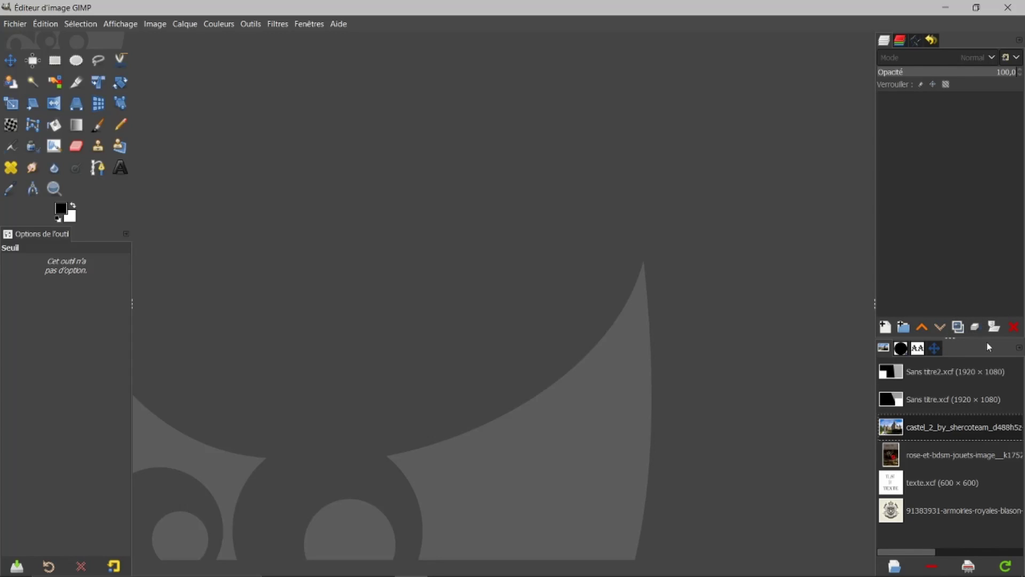
- Check the Historique des documents entry among the addable dock tabs and open Sans titre2.xcf from the document history
left_click(1020, 351)
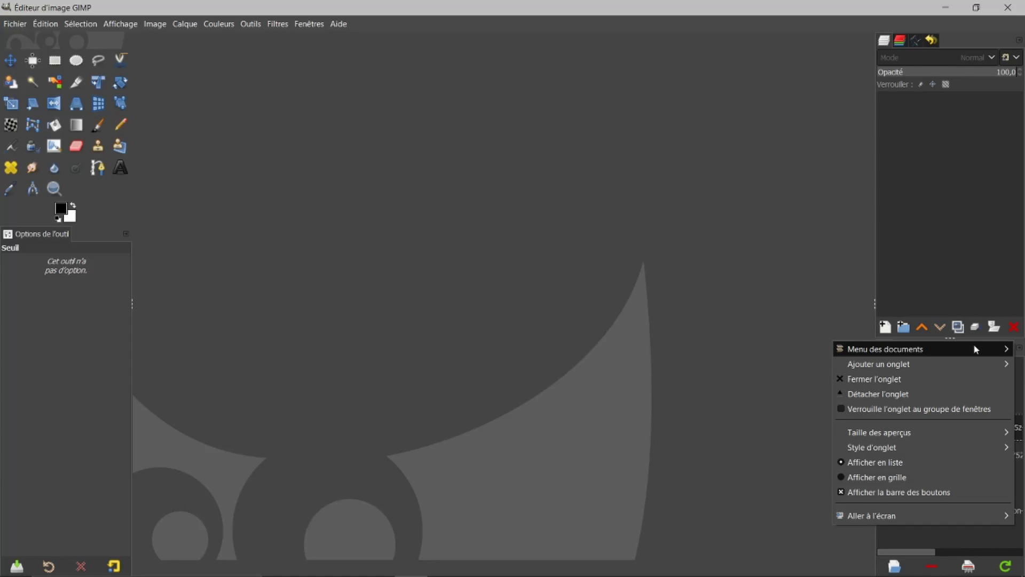
mouse_move(904, 366)
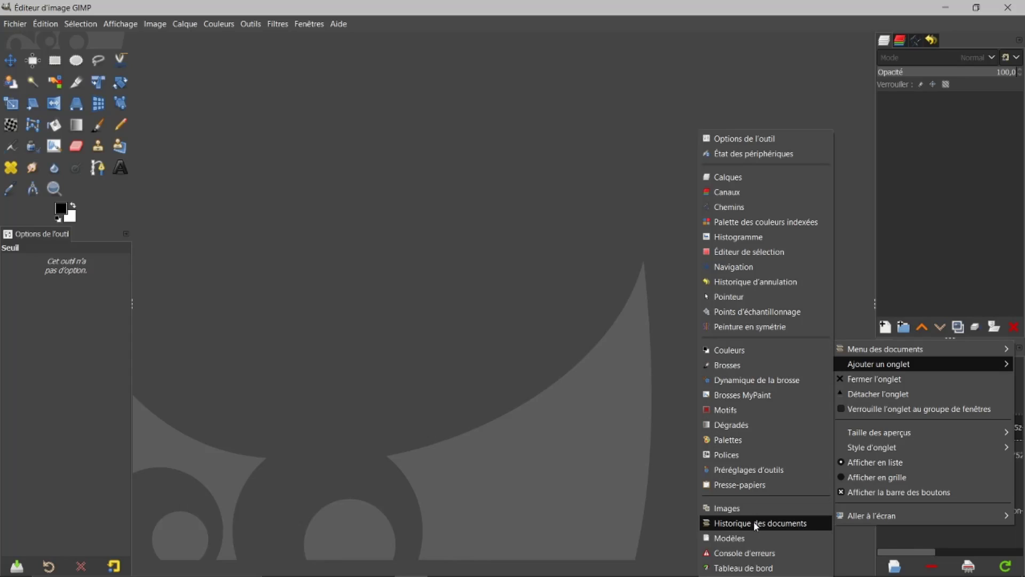
left_click(660, 430)
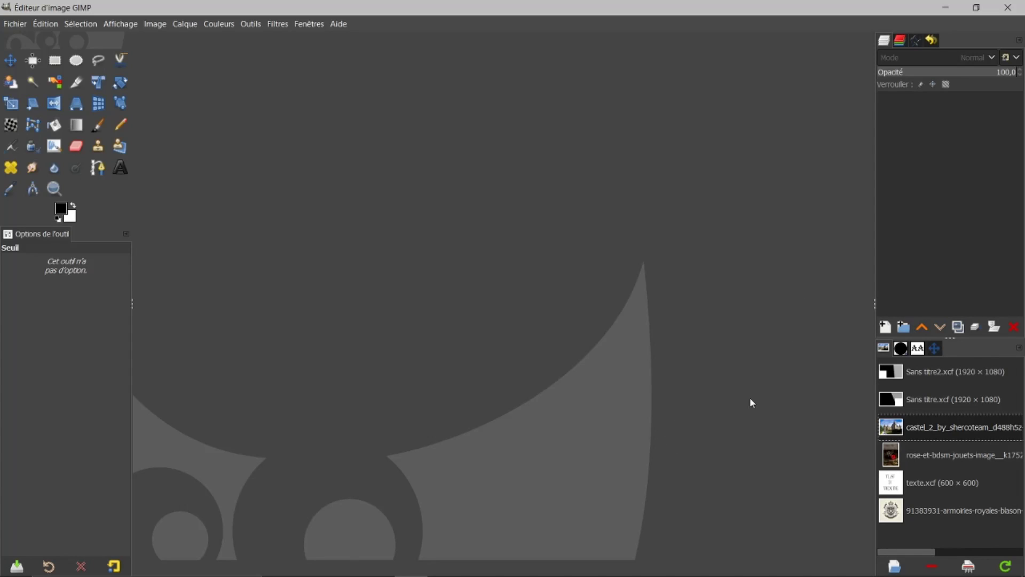
double_click(924, 372)
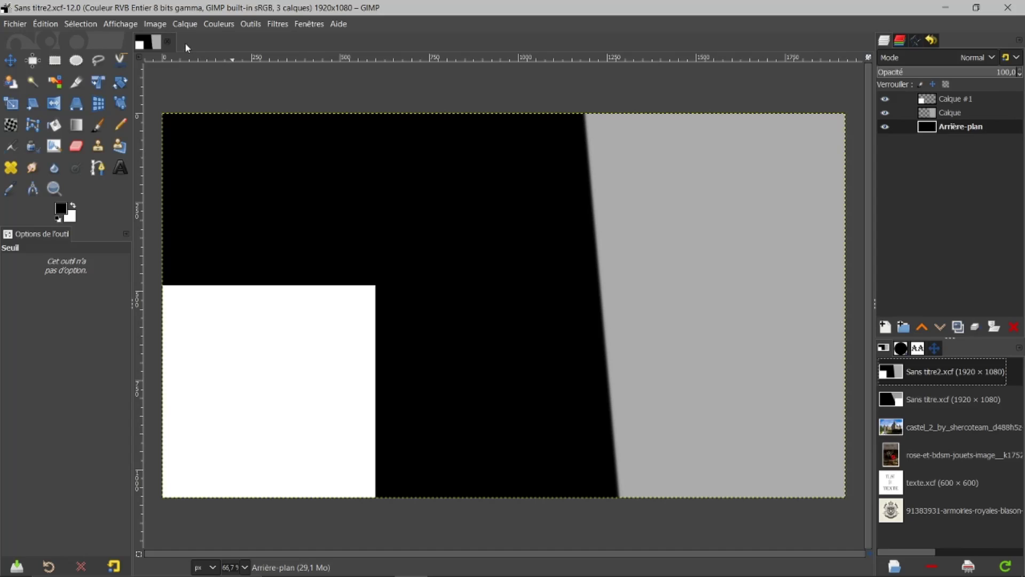
- Hide the image tab bar and show it again
left_click(310, 23)
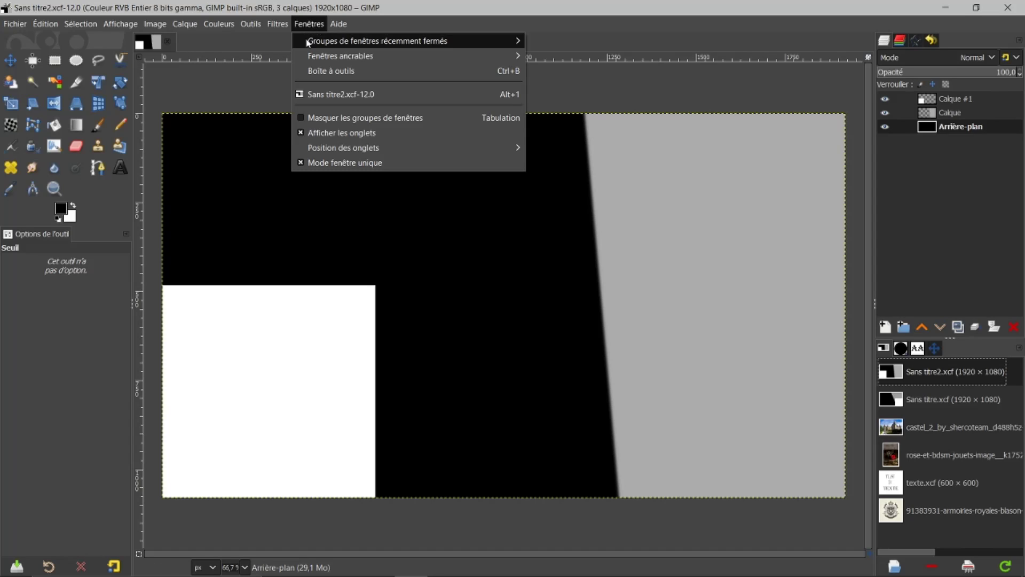
left_click(302, 133)
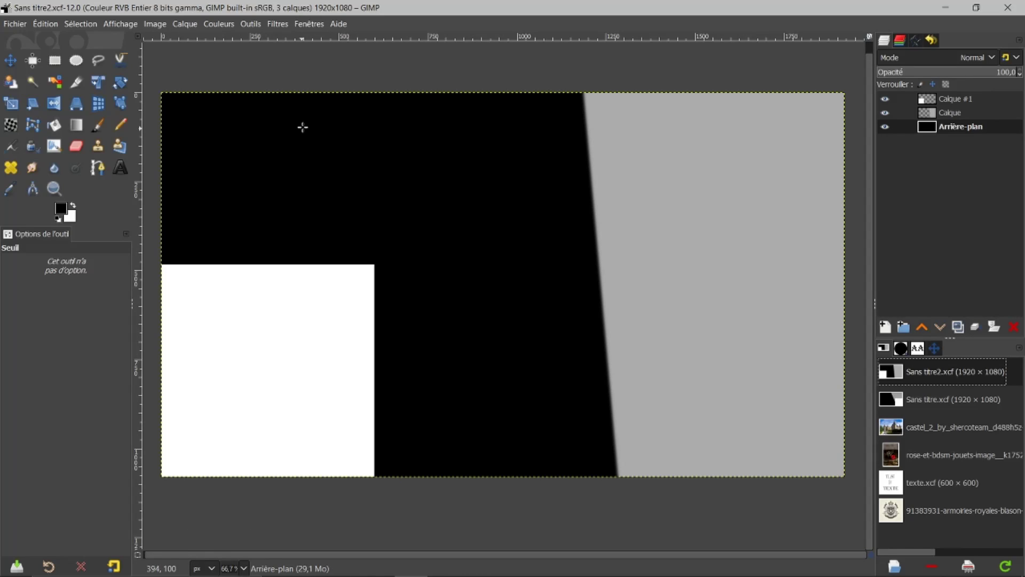
left_click(308, 22)
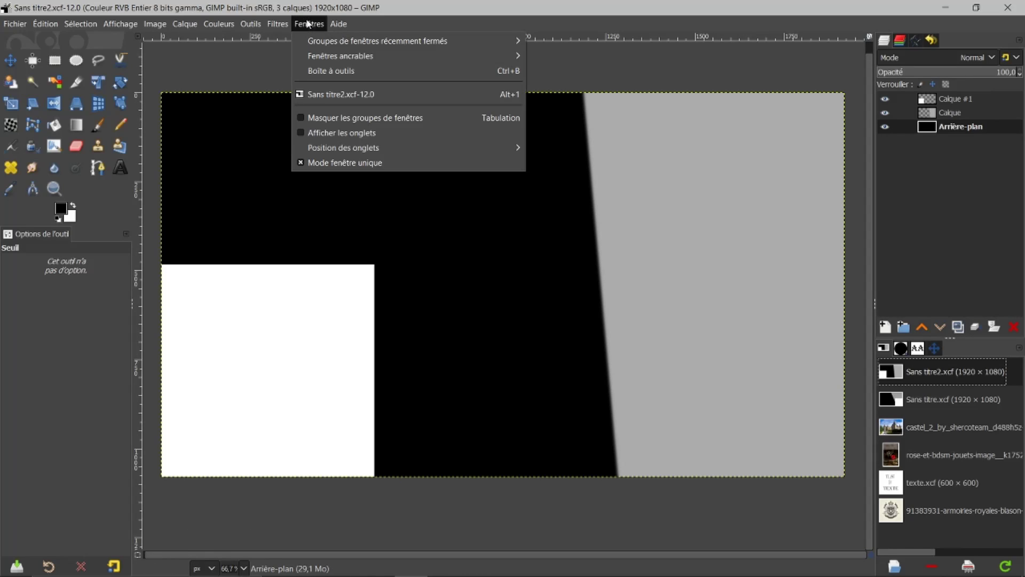
left_click(300, 131)
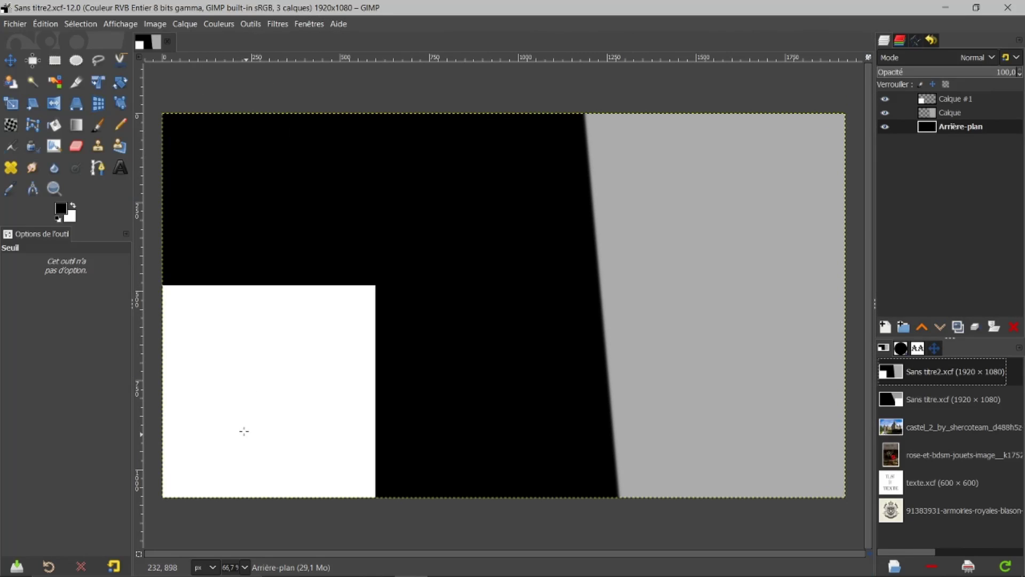
- Review the available position options for the image tabs
left_click(307, 23)
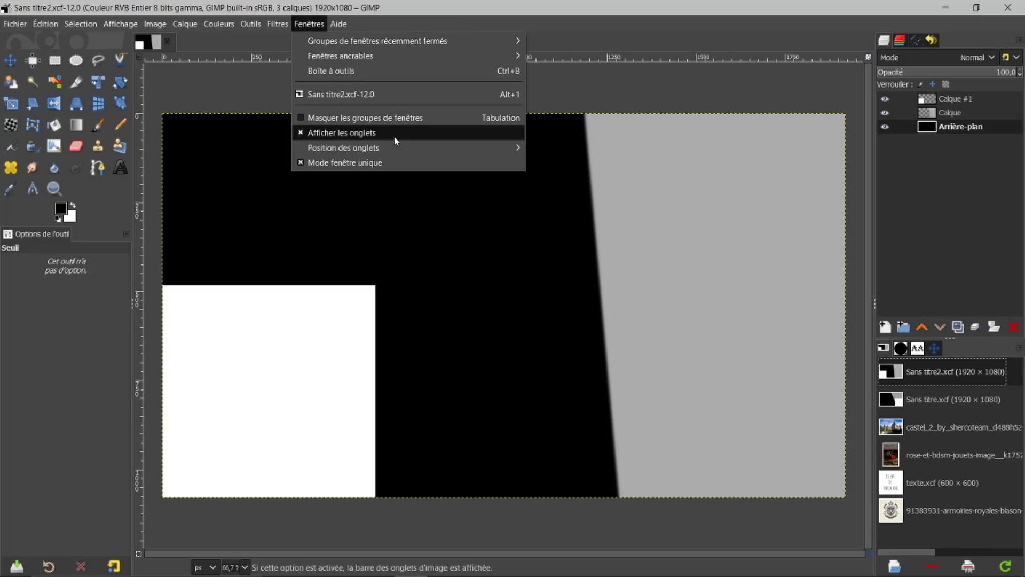
mouse_move(398, 150)
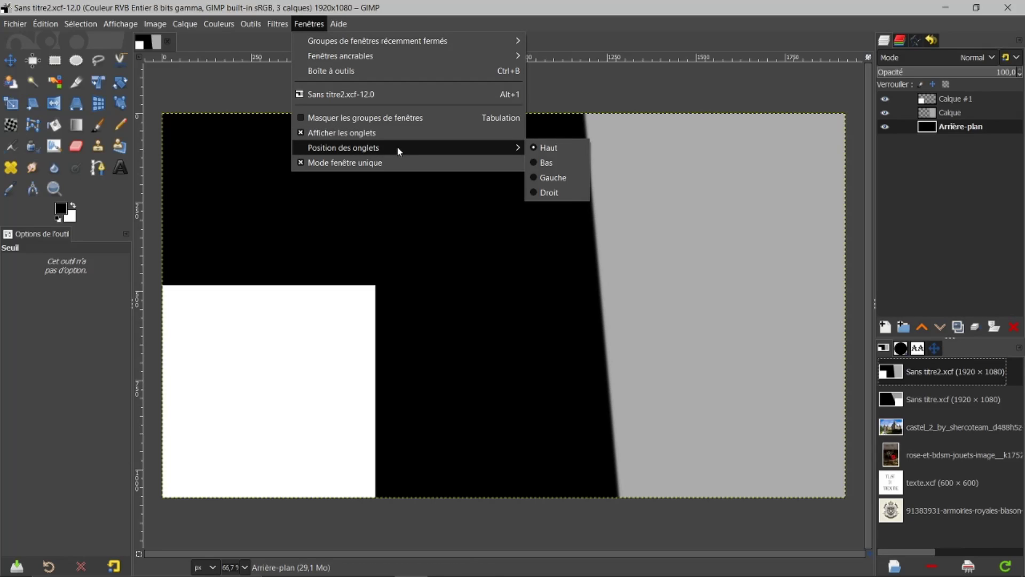
left_click(241, 77)
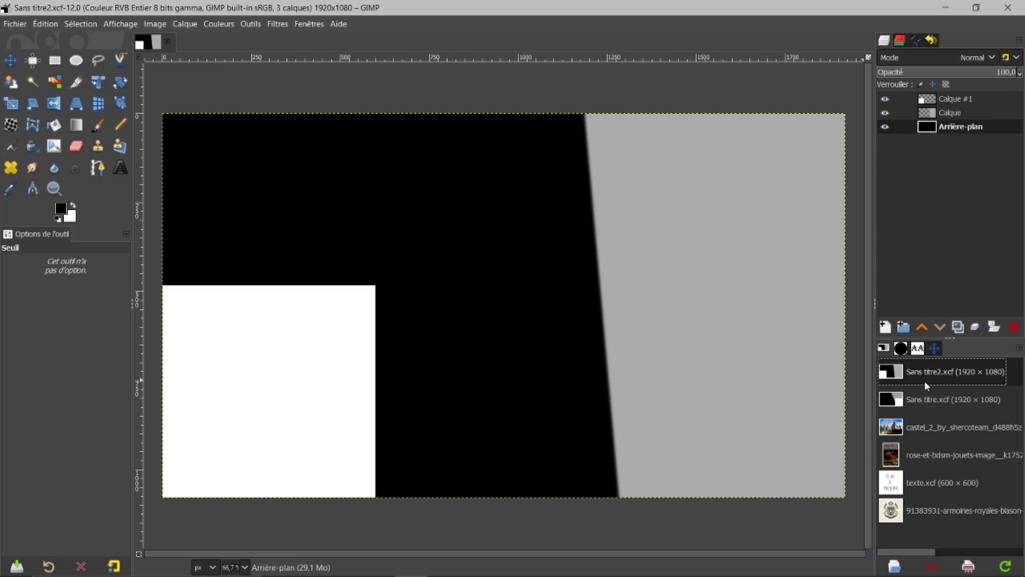
- Open the castel_2_by_shercoteam image from the document history and switch between it and Sans titre2.xcf
left_click(916, 431)
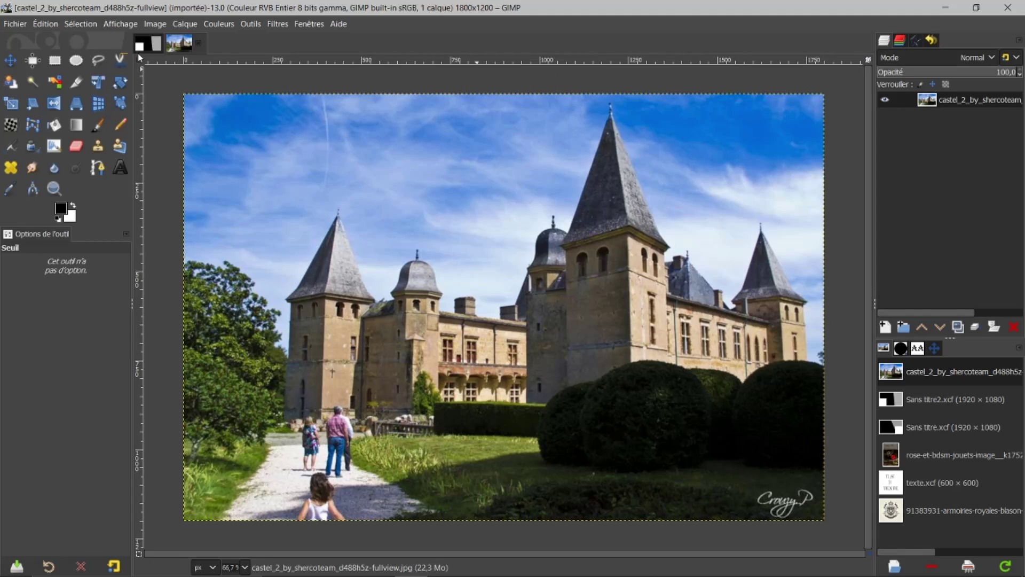
left_click(154, 45)
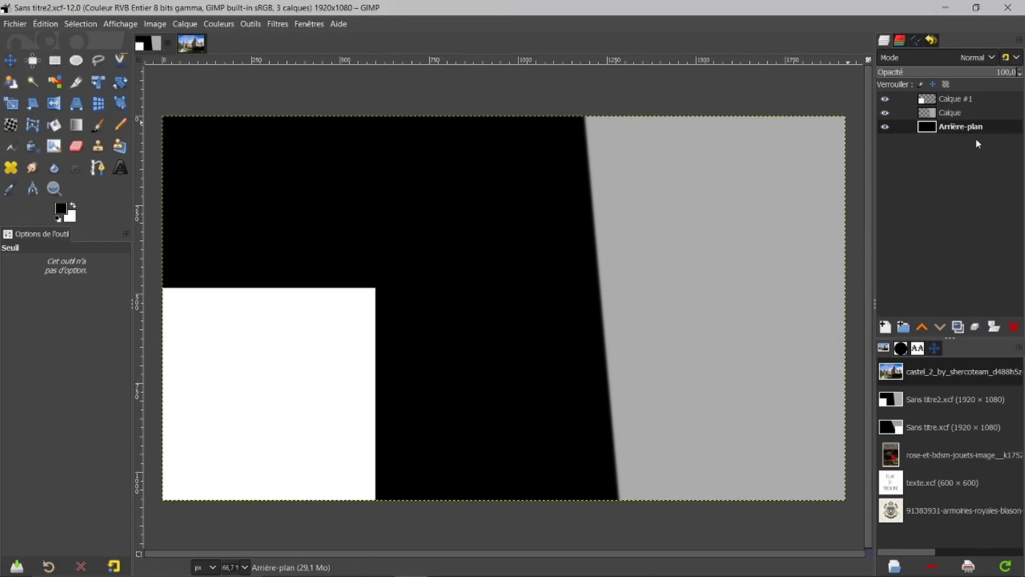
left_click(201, 46)
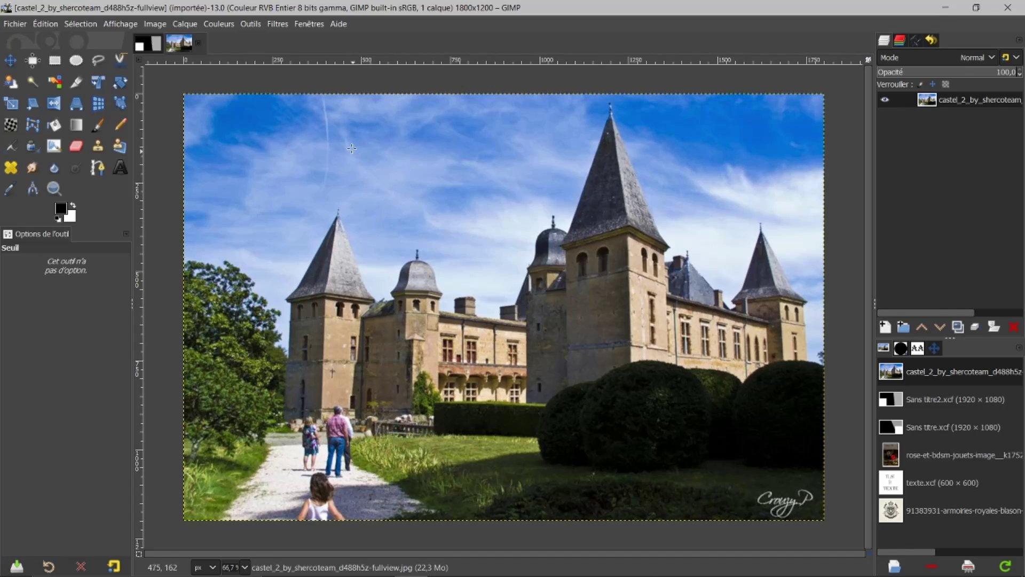
- Close the castle photo and open Sans titre.xcf from the document history
left_click(199, 42)
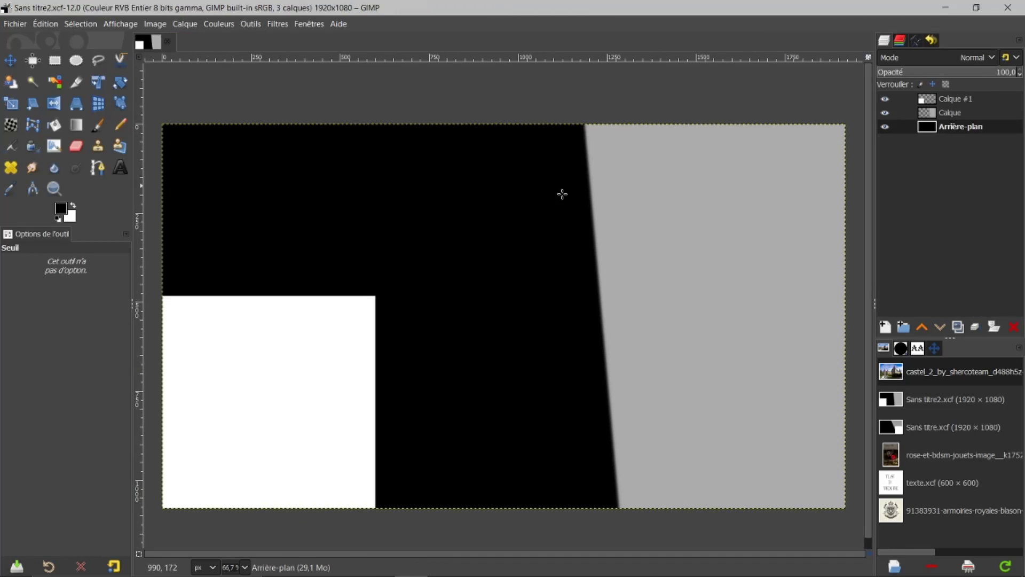
double_click(916, 421)
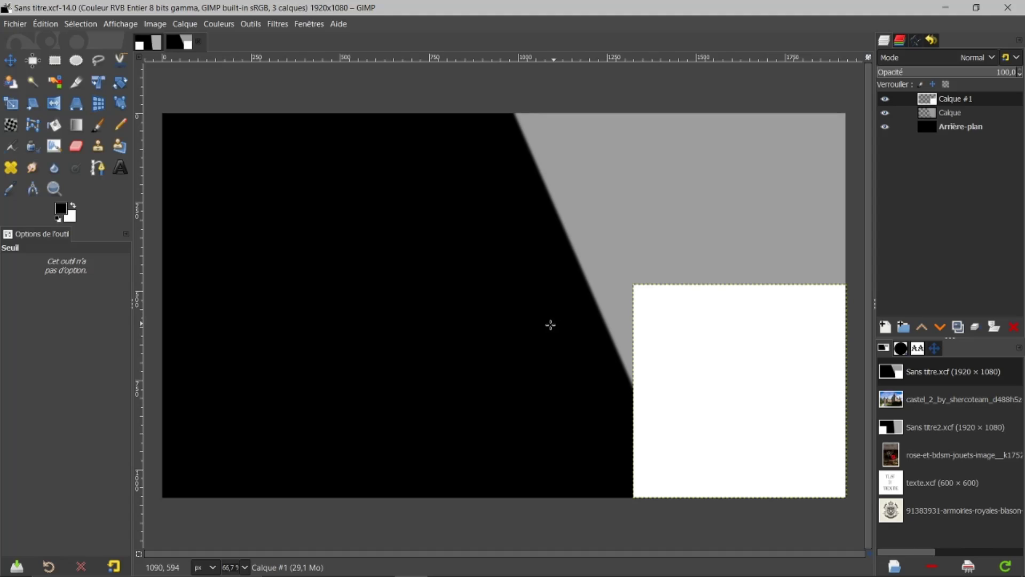
- Switch to File Explorer, open the PC - HP folder on the DATA (D:) drive and locate the templates folder
mouse_move(75, 569)
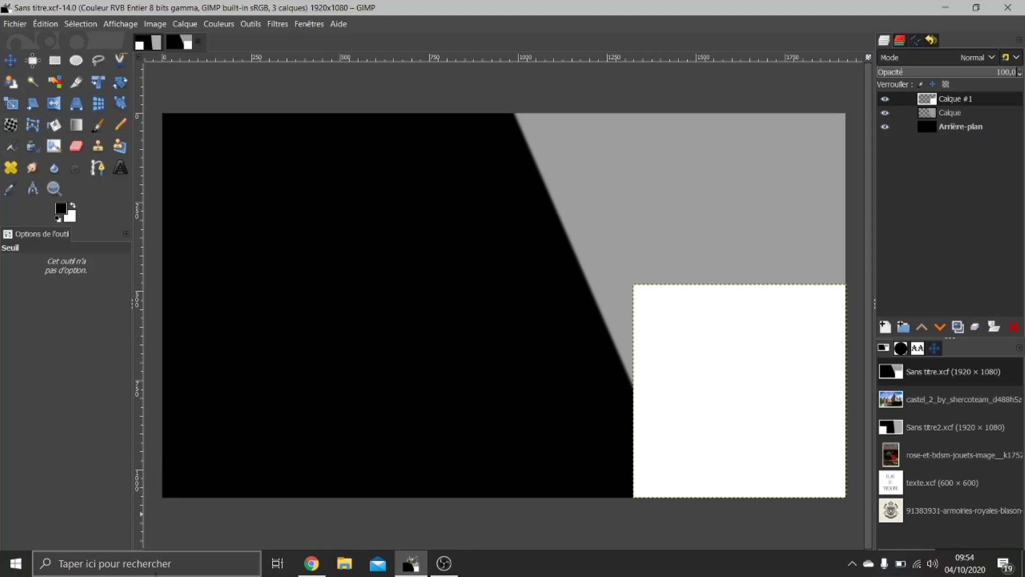
left_click(345, 565)
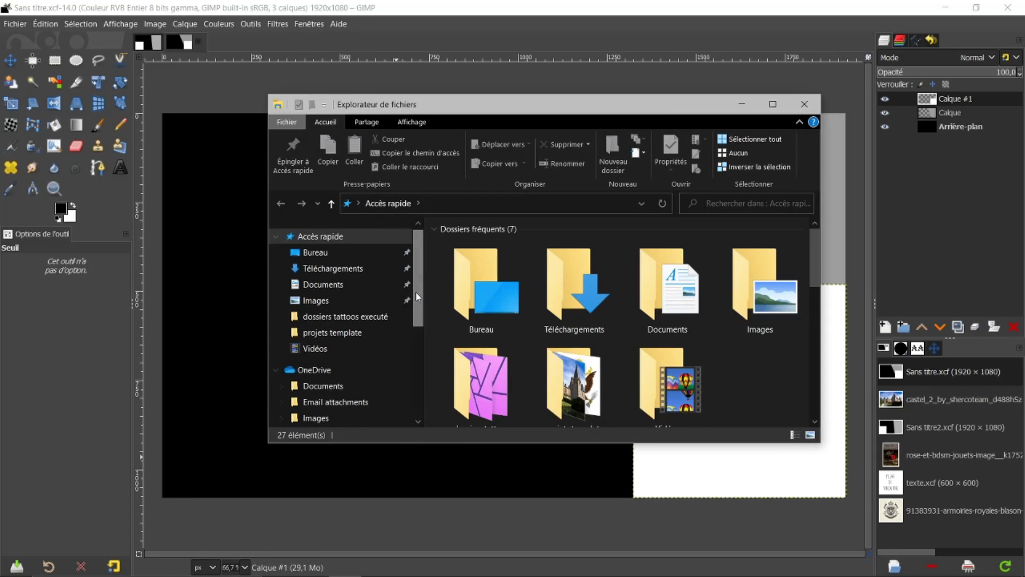
scroll(415, 293, "down", 4)
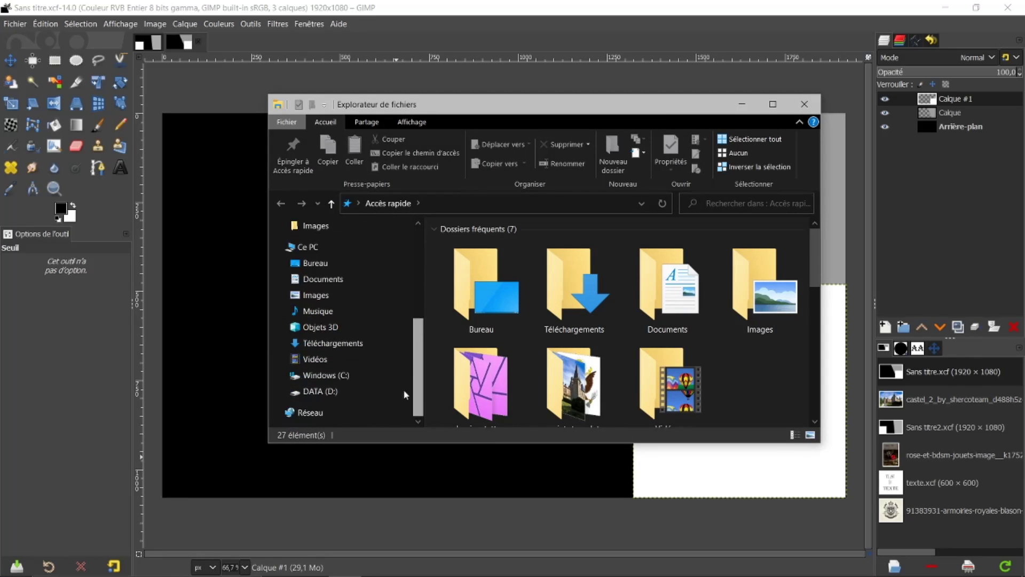
left_click(329, 392)
left_click(476, 320)
double_click(476, 319)
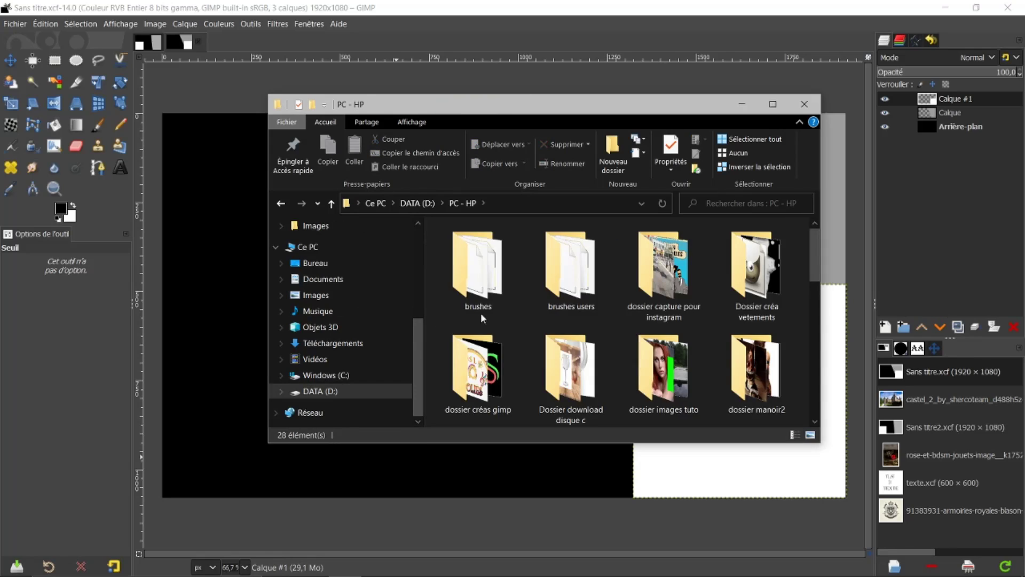
left_click_drag(815, 241, 815, 386)
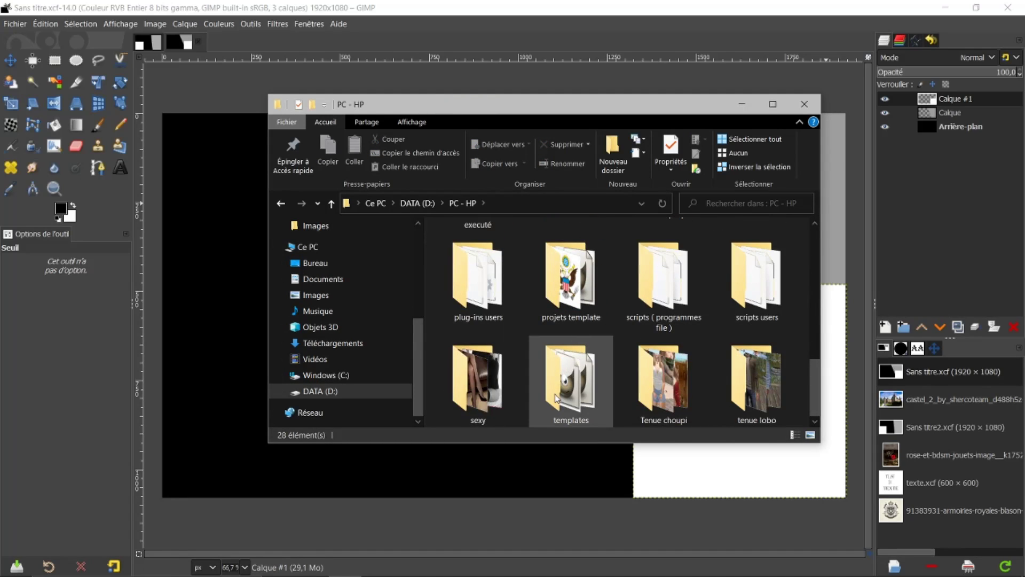
mouse_move(586, 379)
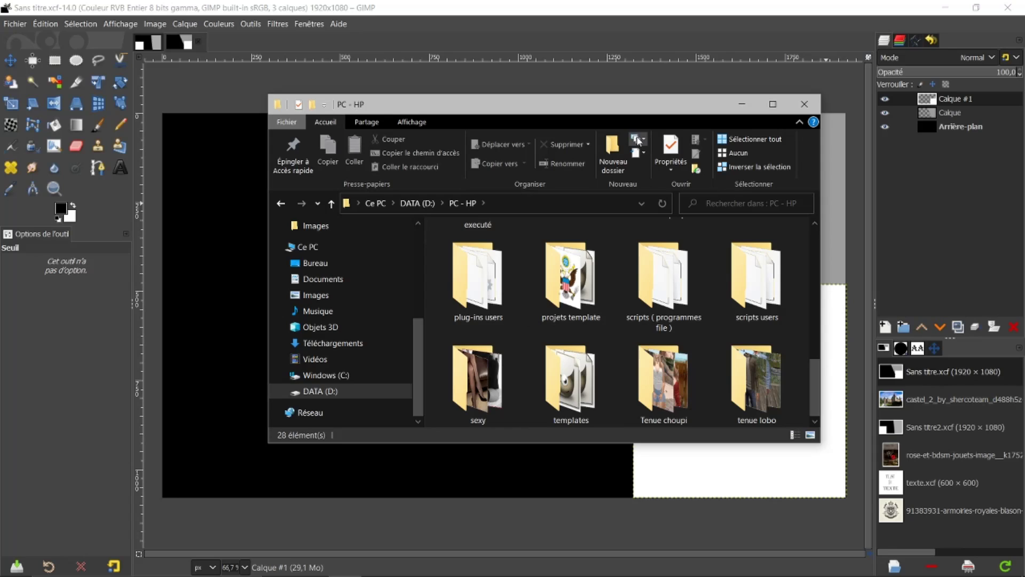
- Return to GIMP, cancel the threshold (Seuil) dialog and close both open images
left_click(634, 77)
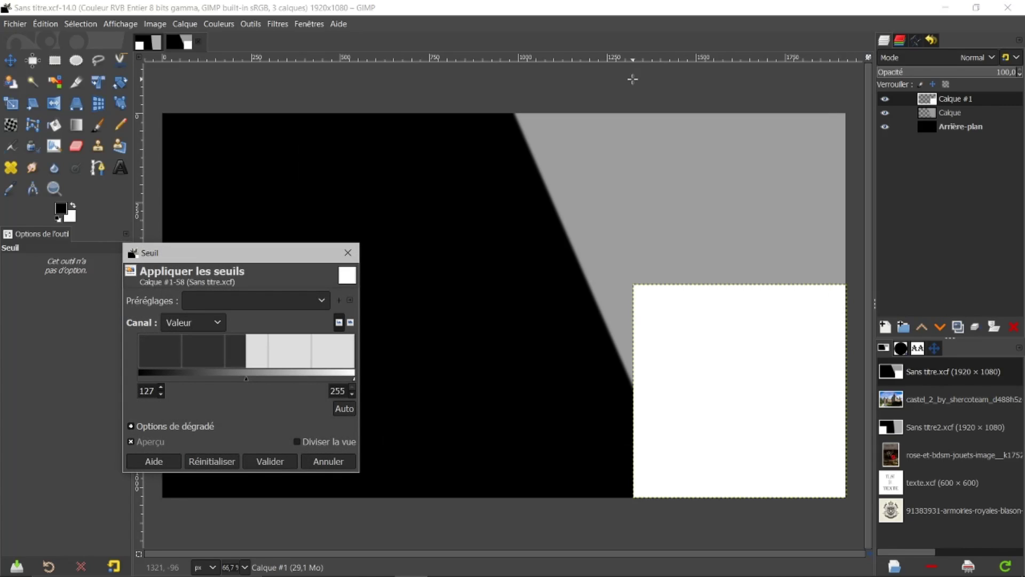
left_click(327, 460)
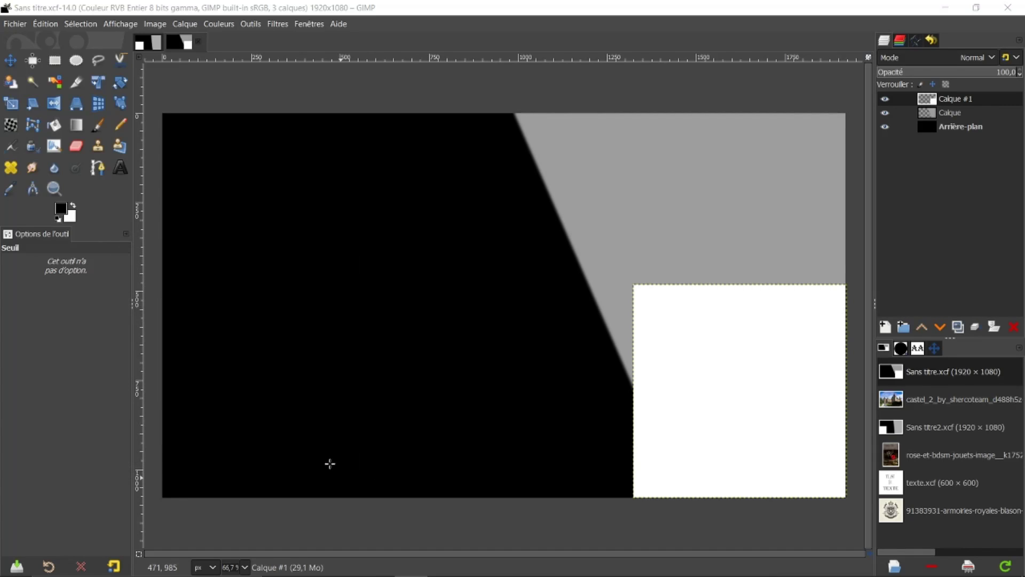
left_click(201, 41)
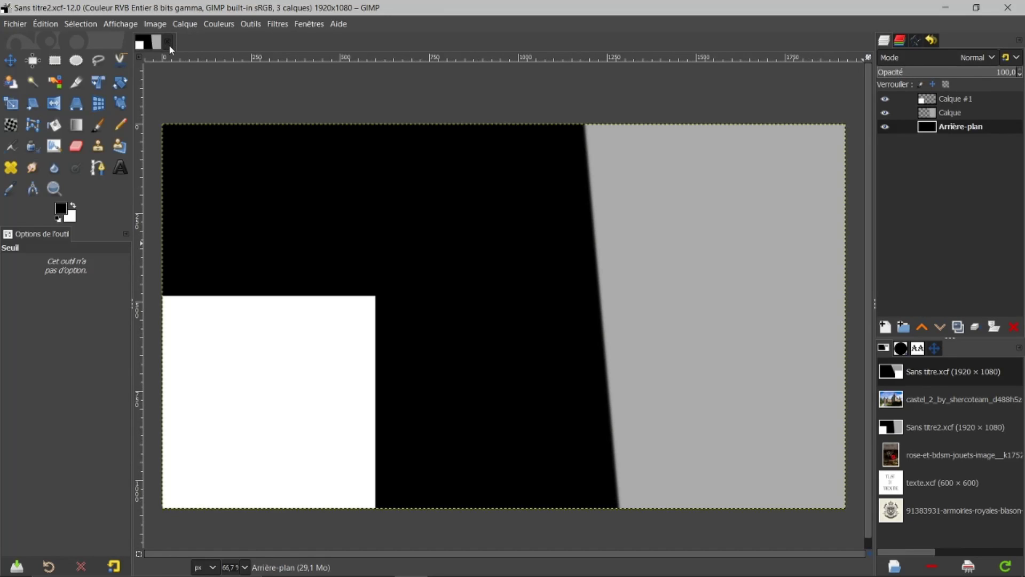
left_click(169, 45)
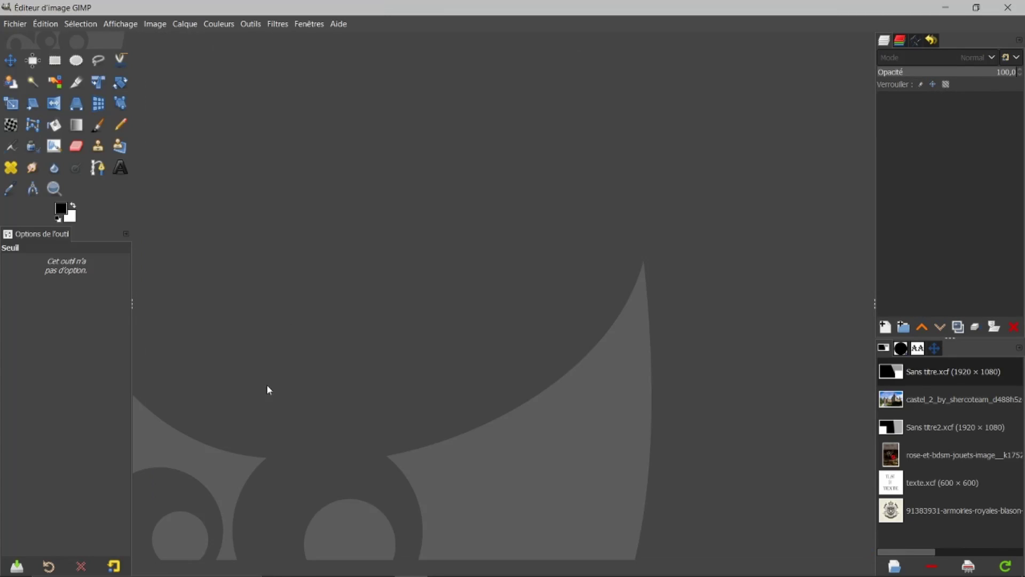
- Switch to File Explorer, open the templates folder inside PC - HP, and minimize the window
mouse_move(73, 574)
left_click(343, 569)
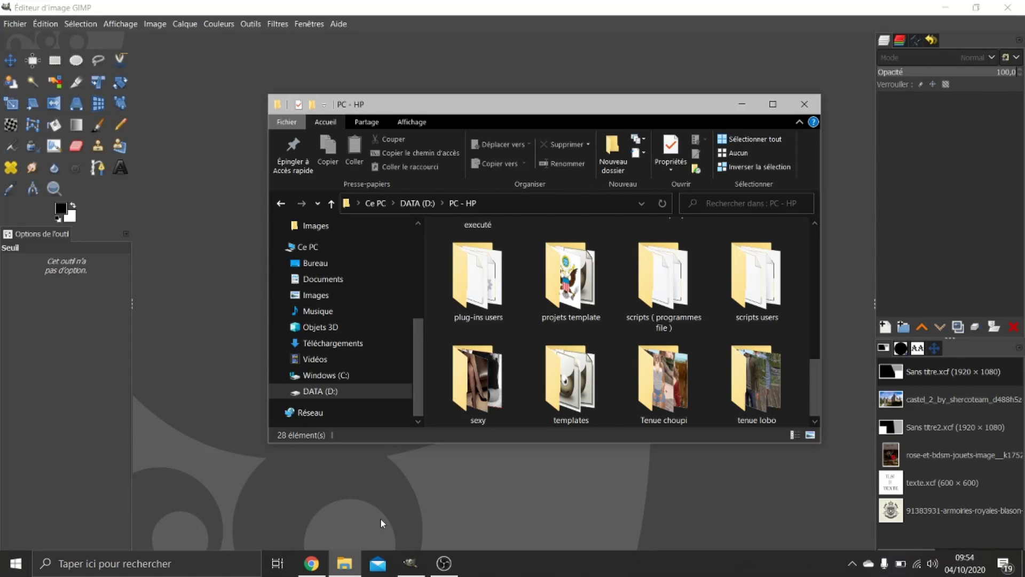
double_click(568, 387)
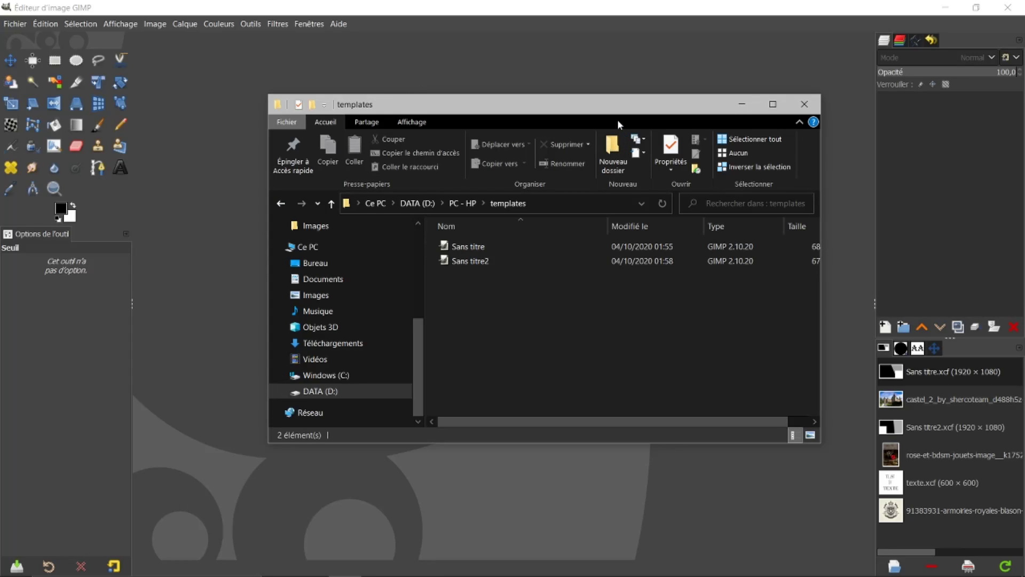
left_click(745, 104)
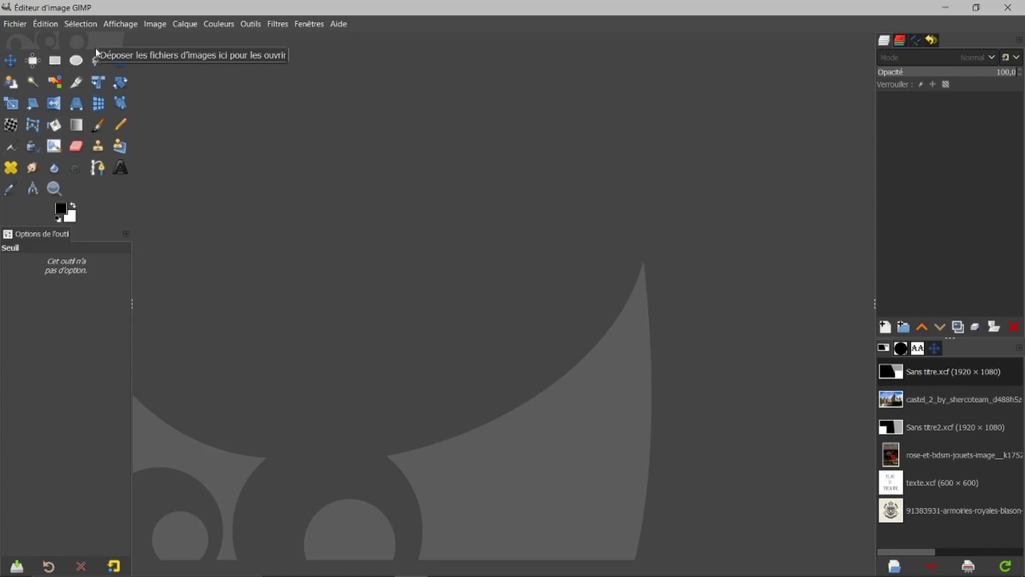
- Toggle the GIMP logo drop target off and on in the toolbox (Boîte à outils) preferences, and cancel the preferences
left_click(46, 23)
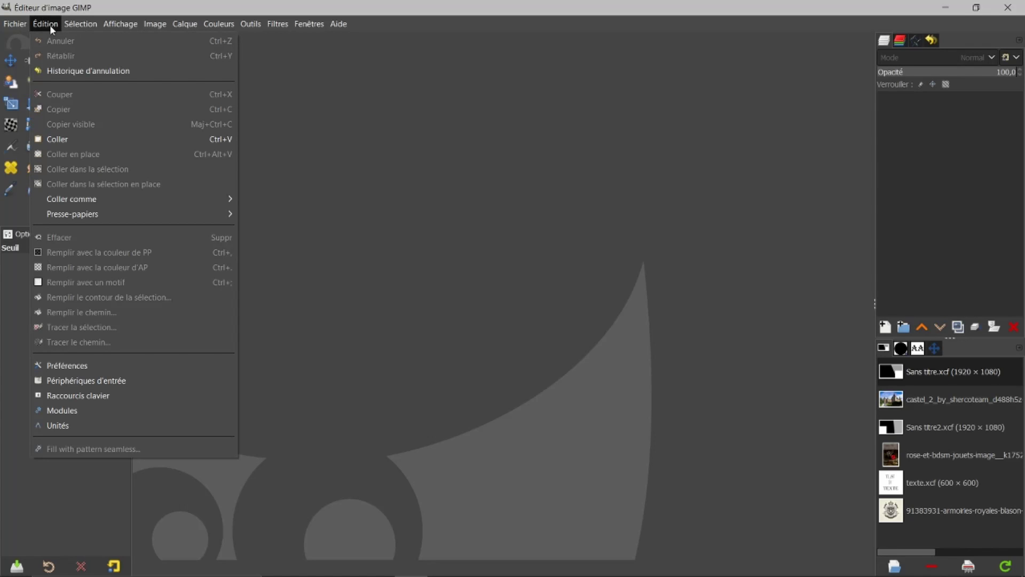
left_click(60, 367)
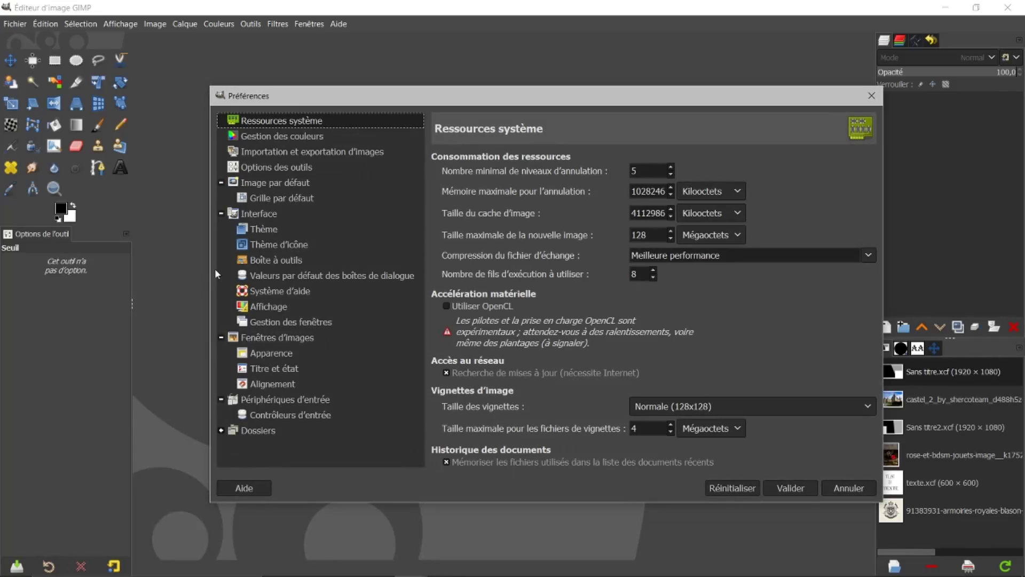
left_click(269, 261)
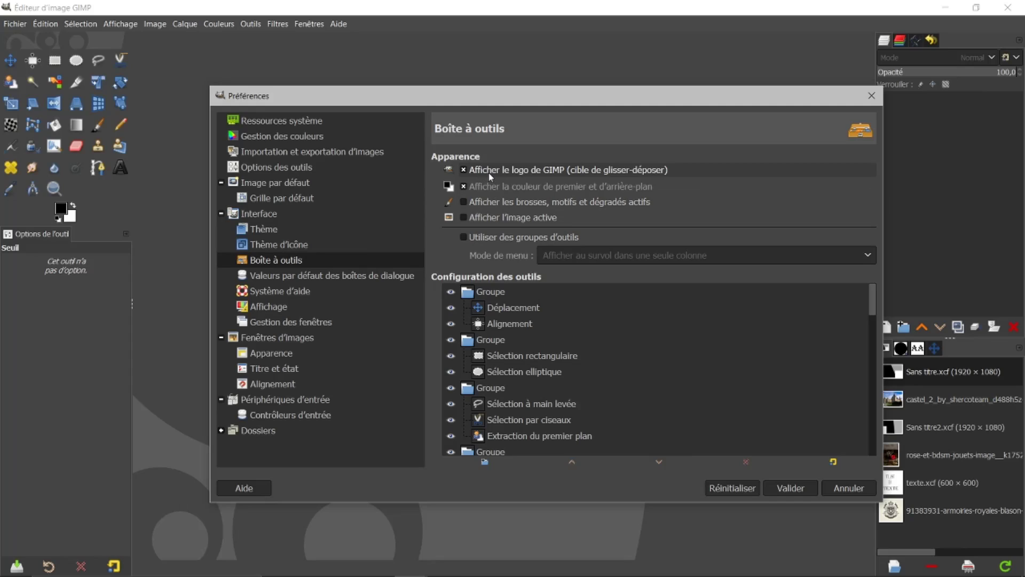
left_click(464, 169)
left_click(463, 169)
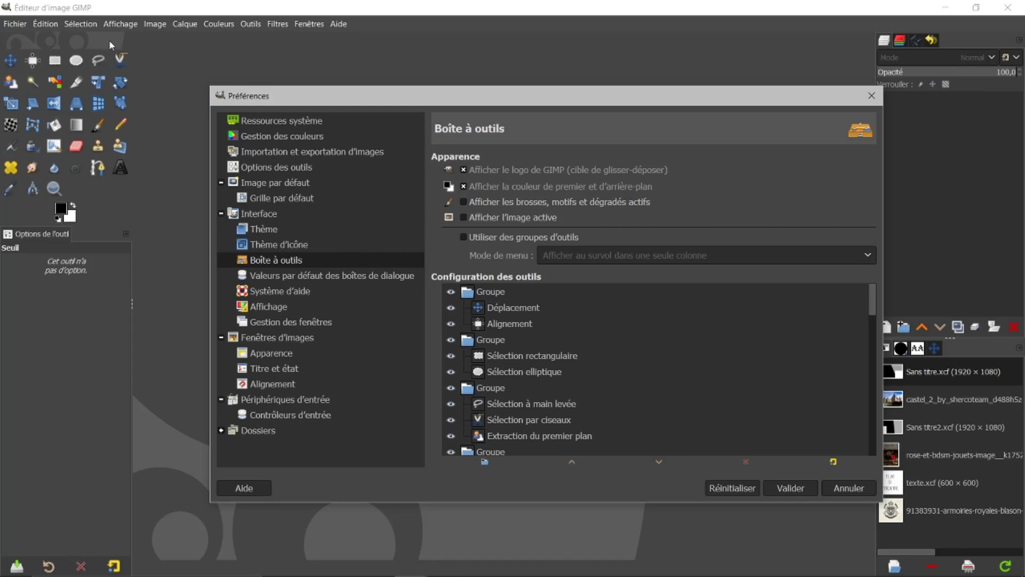
left_click(463, 170)
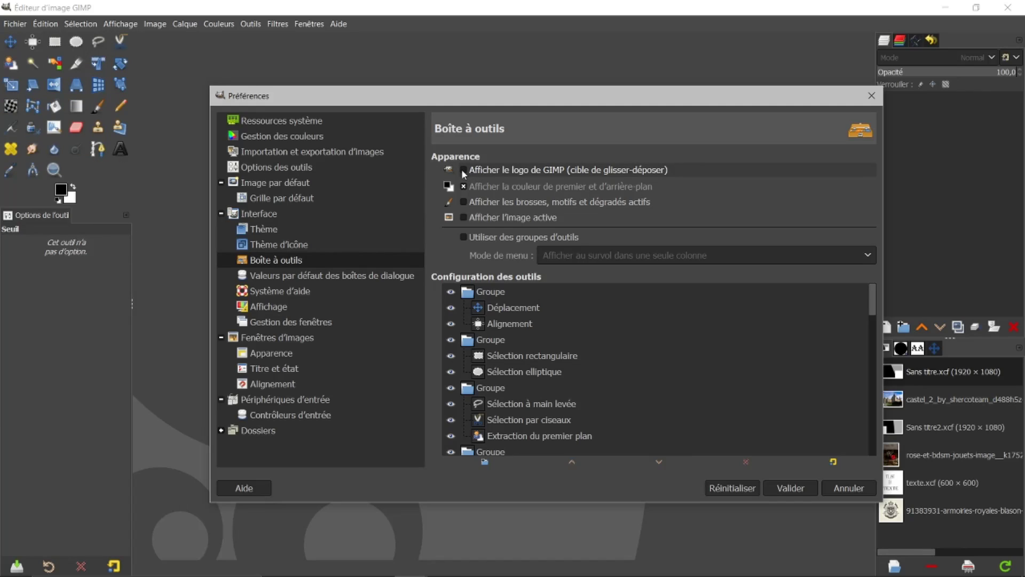
left_click(462, 170)
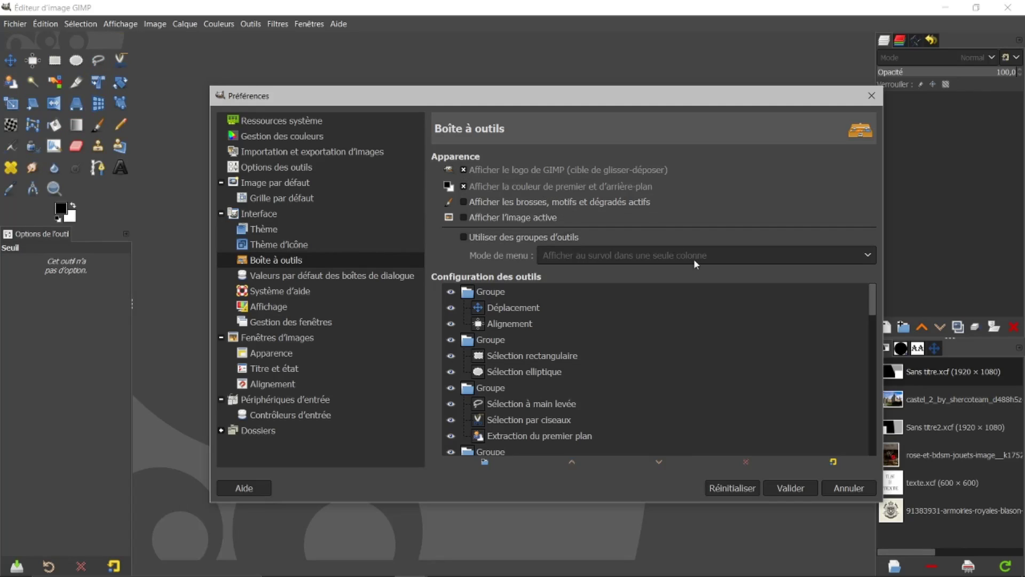
left_click(839, 484)
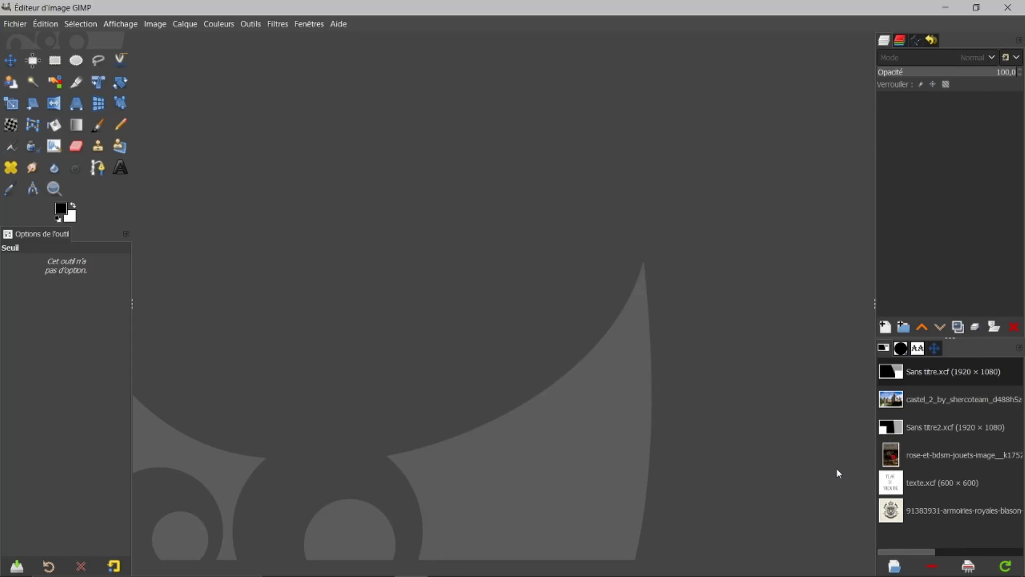
- Switch to File Explorer and open both Sans titre and Sans titre2 from the templates folder in GIMP
mouse_move(347, 575)
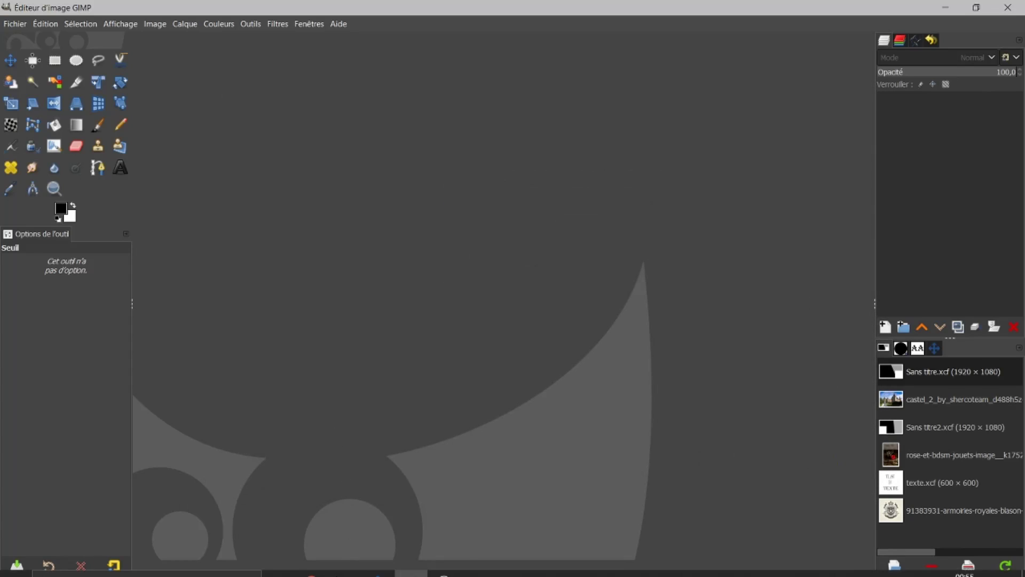
left_click(355, 559)
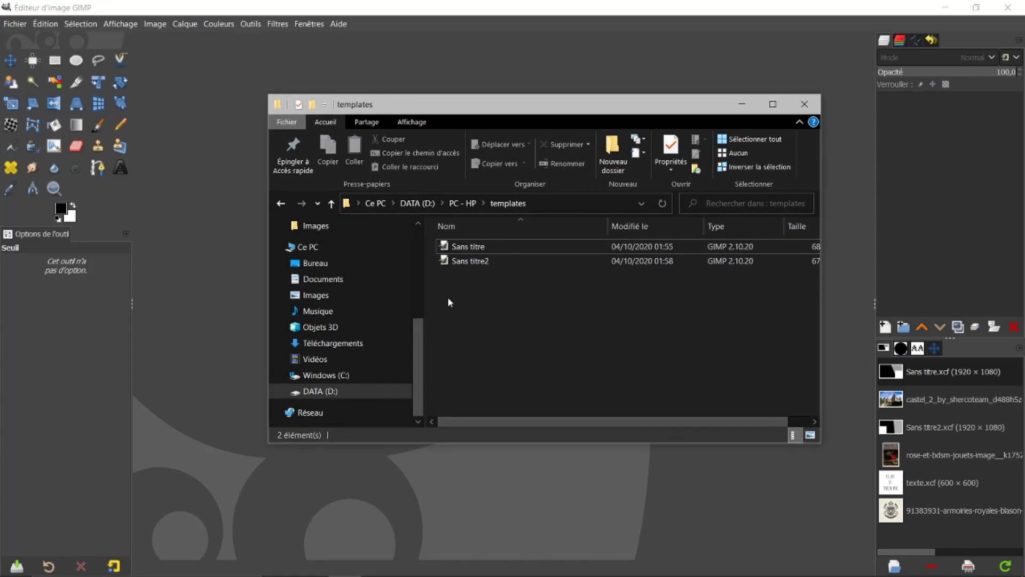
left_click_drag(452, 297, 119, 51)
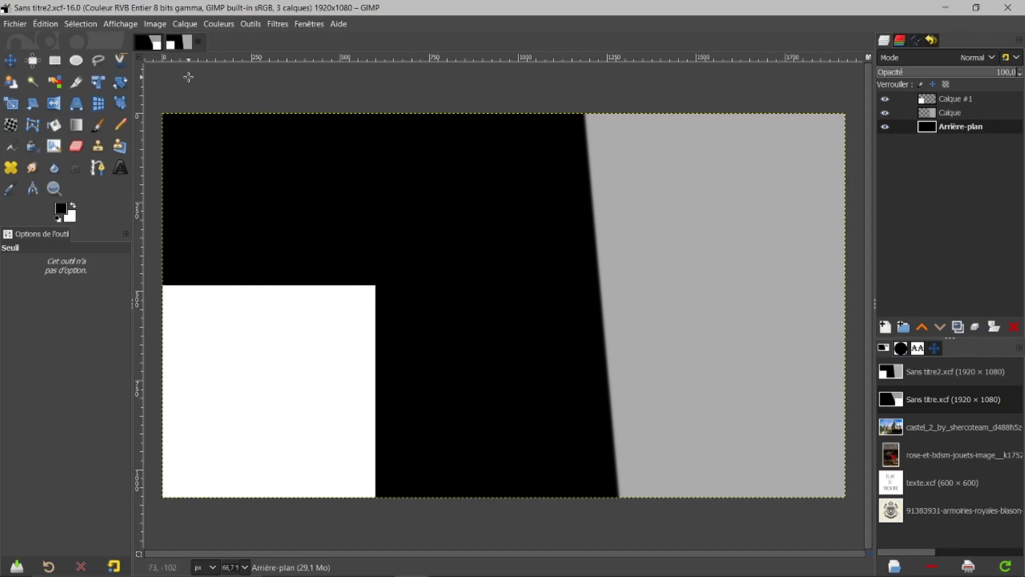
- From the projets template folder in File Explorer, open the blazon, castle, rose and texte files in GIMP as separate images
mouse_move(272, 574)
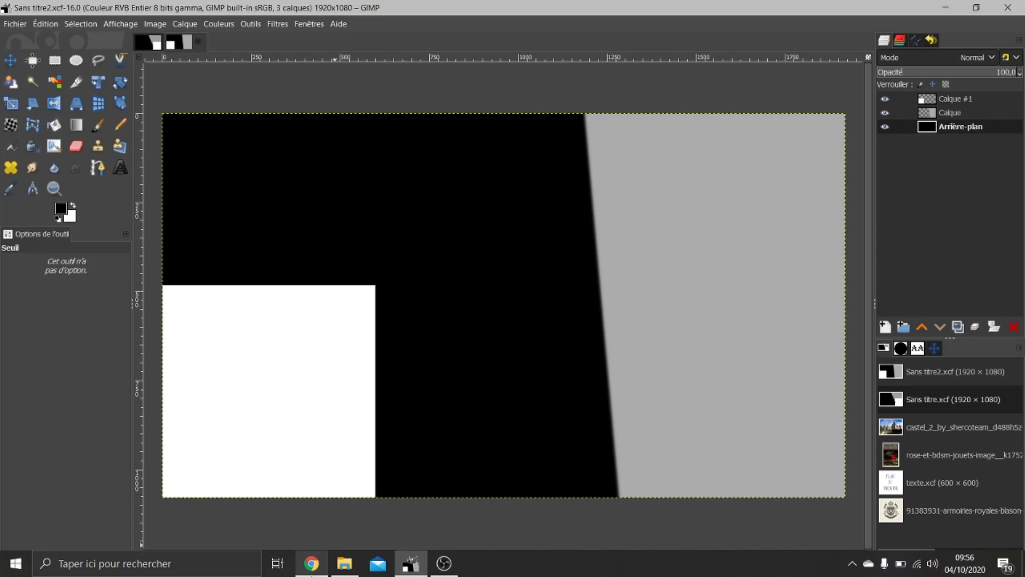
left_click(344, 563)
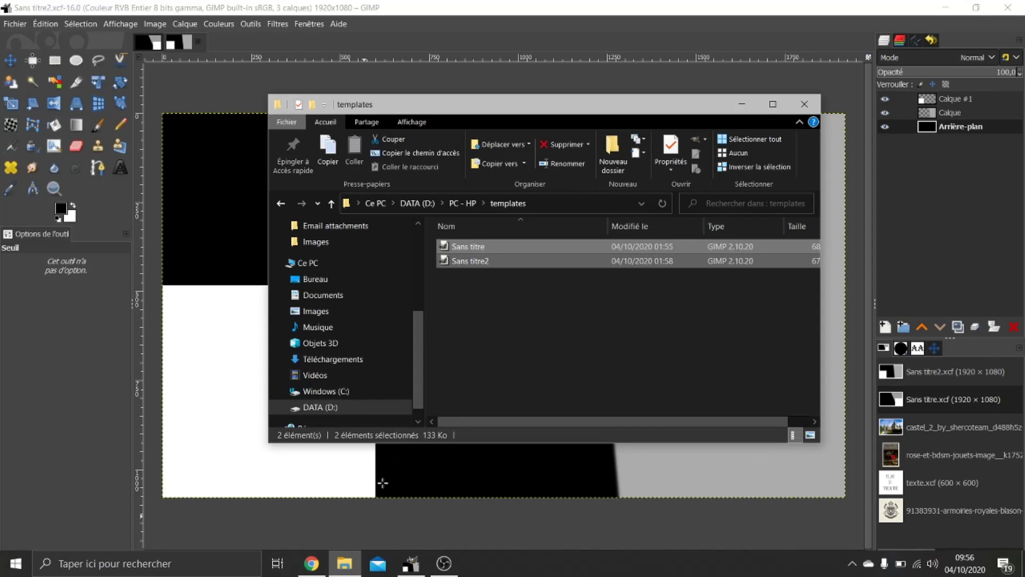
left_click(463, 204)
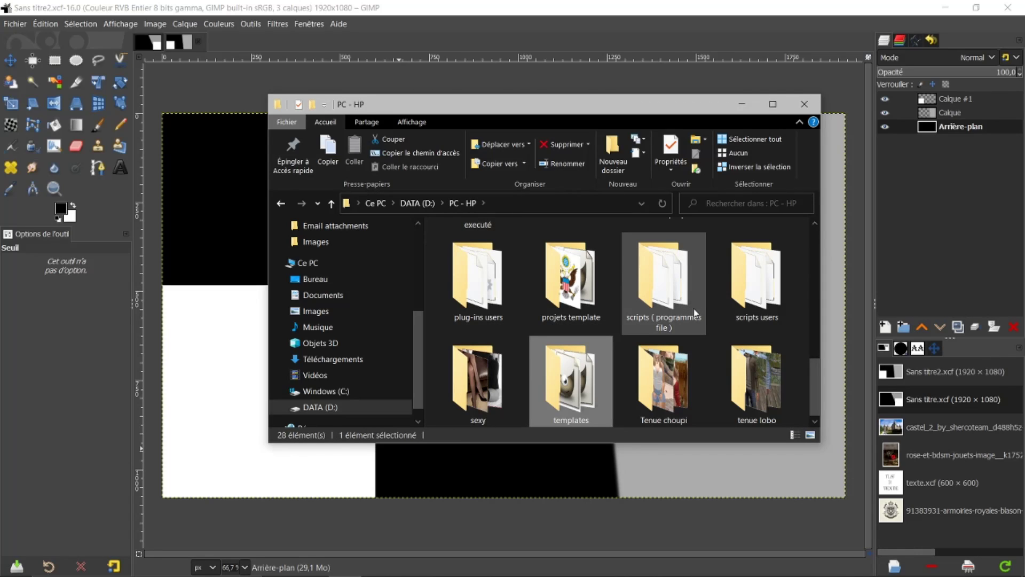
double_click(547, 279)
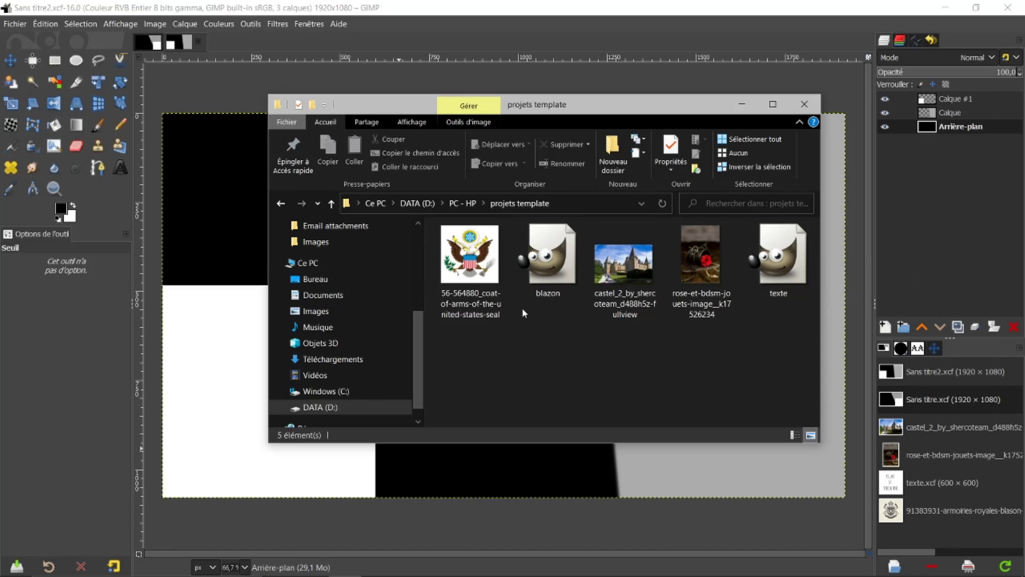
left_click_drag(528, 340, 790, 275)
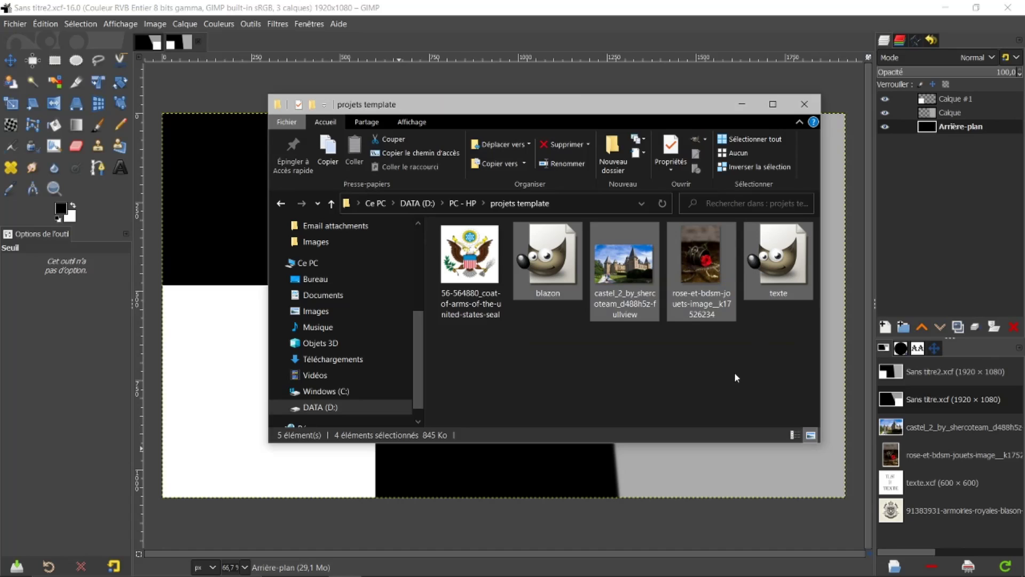
left_click_drag(529, 254, 89, 42)
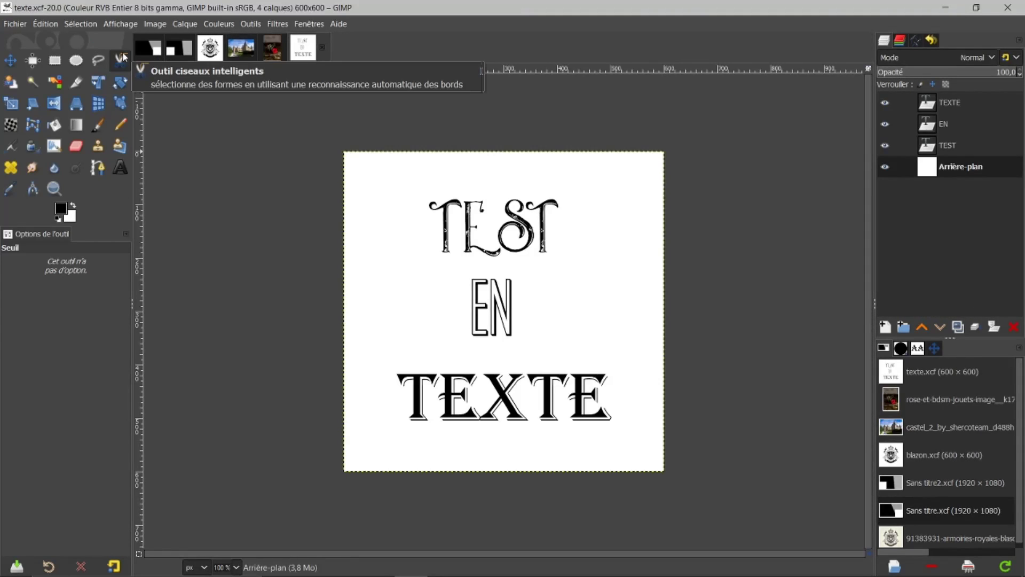
- Switch to the blazon.xcf image and toggle the white Calque layer's visibility to examine the coat of arms with and without its background
left_click(156, 48)
left_click(184, 51)
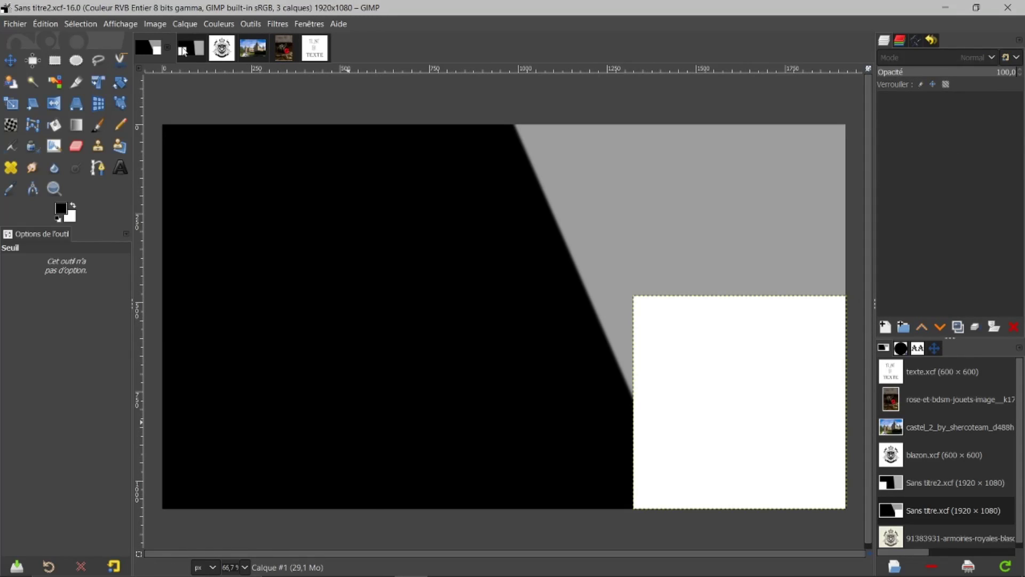
left_click(223, 55)
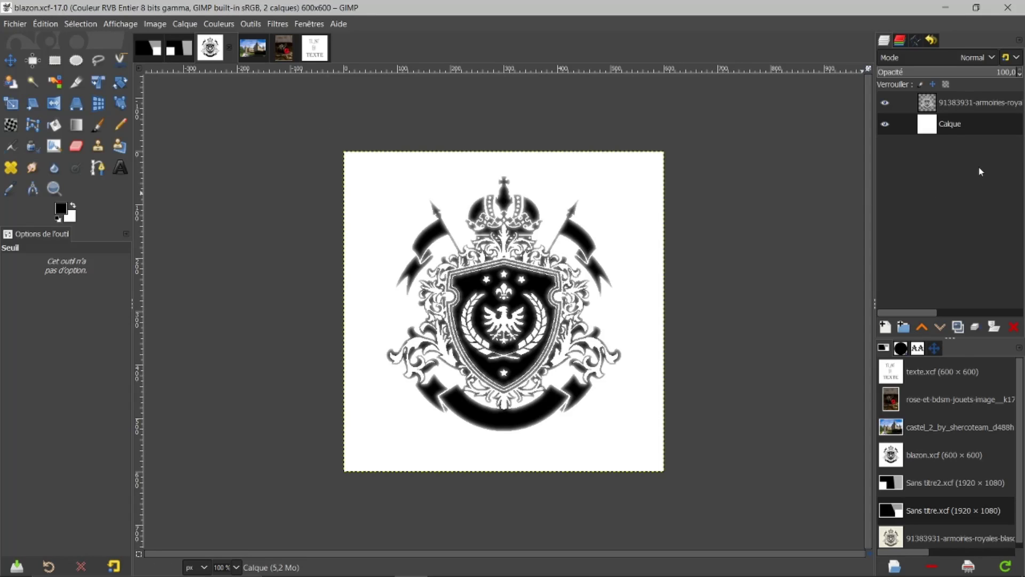
left_click(884, 125)
left_click(885, 124)
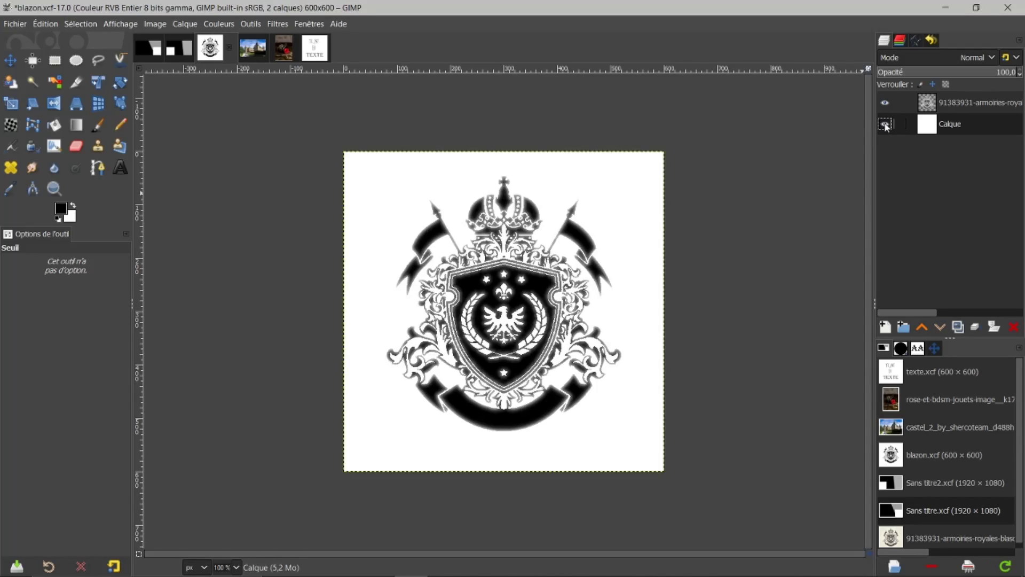
left_click(884, 124)
left_click(885, 125)
left_click(884, 124)
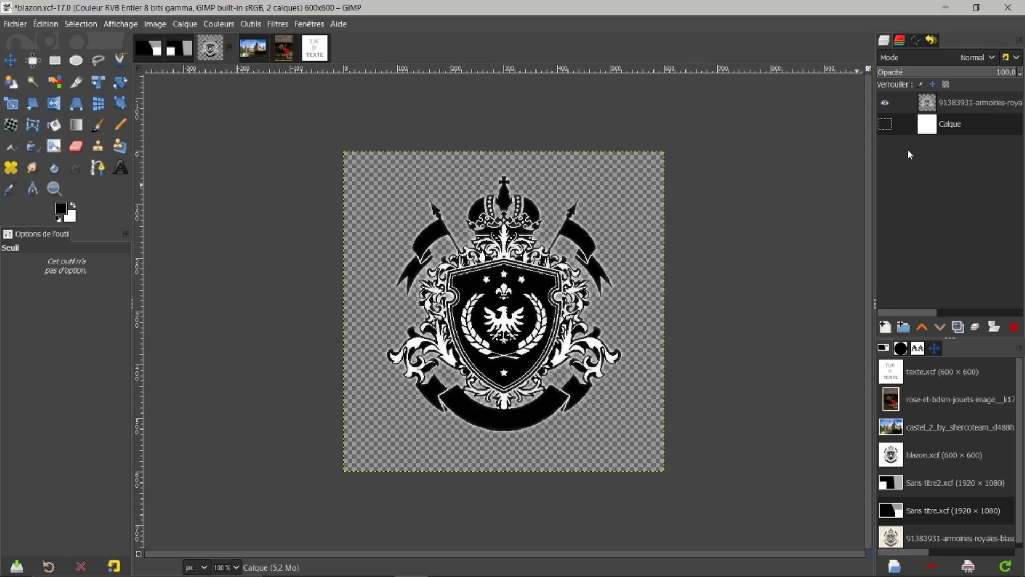
left_click(885, 124)
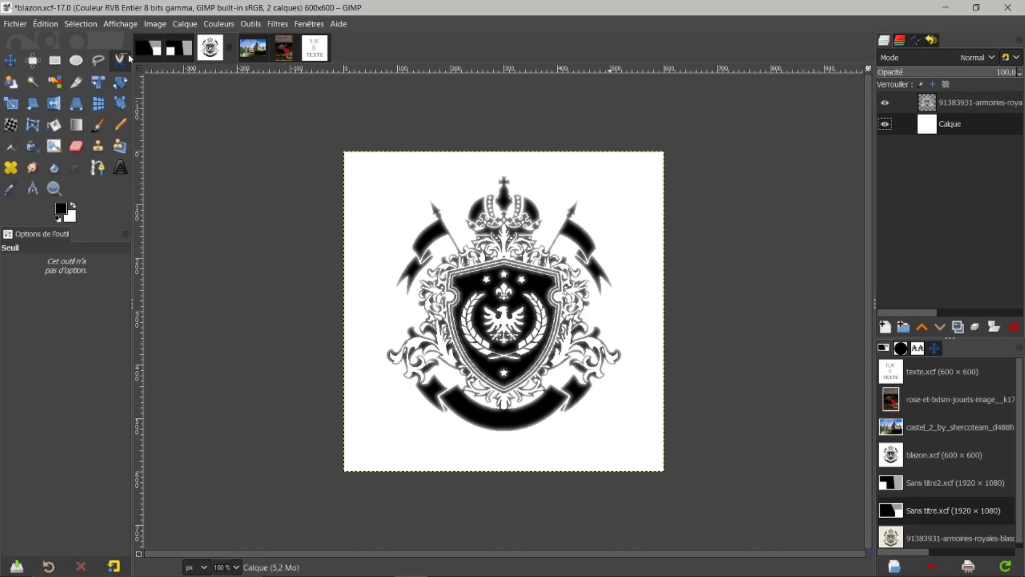
- Look through the open Sans titre, blazon, castle, rose and texte images and return to Sans titre.xcf
left_click(153, 49)
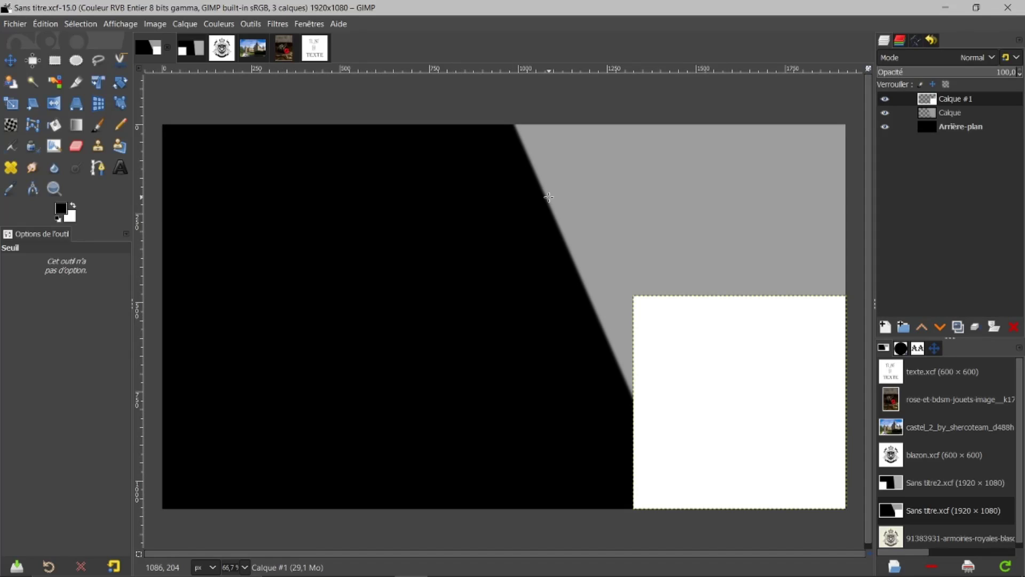
left_click(228, 52)
left_click(250, 49)
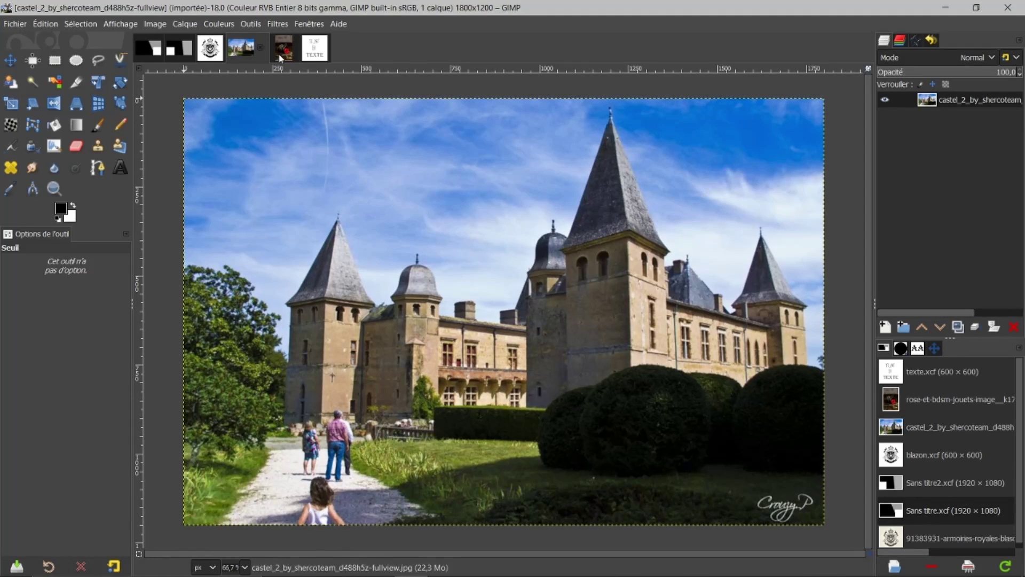
left_click(278, 53)
left_click(314, 54)
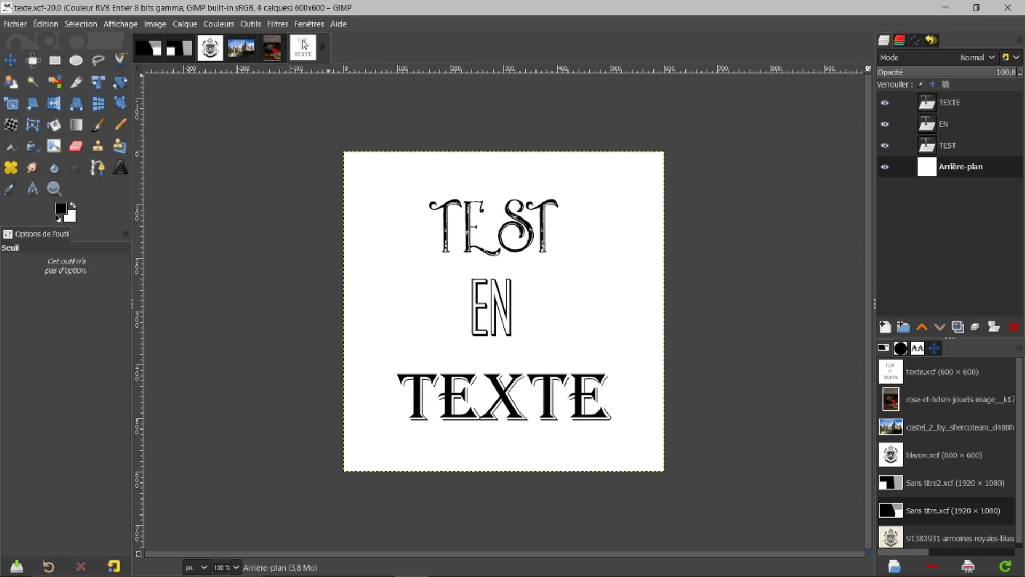
left_click(156, 51)
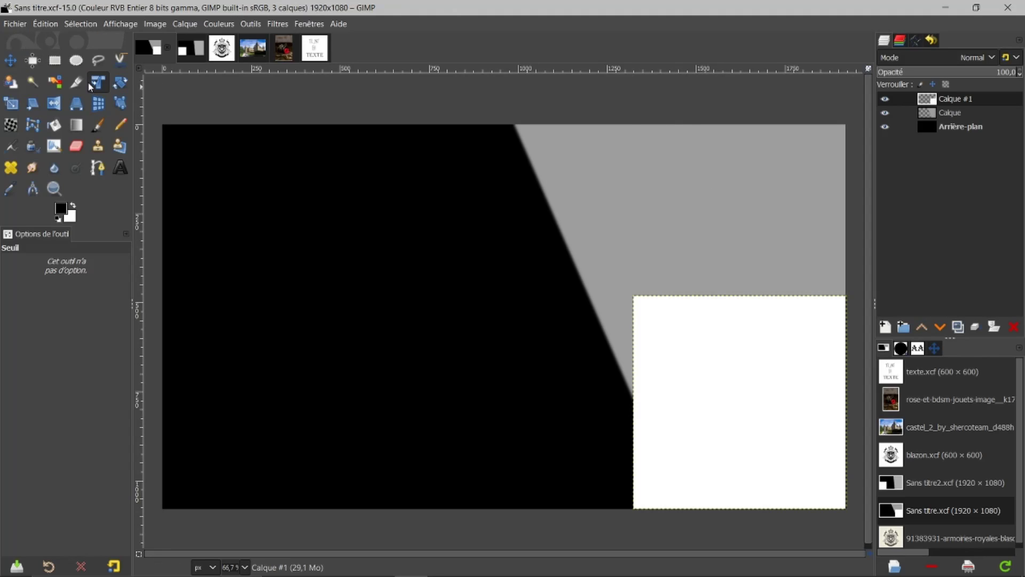
- Create a new 1920 × 1080 px image and fill its background with the black foreground color
left_click(11, 24)
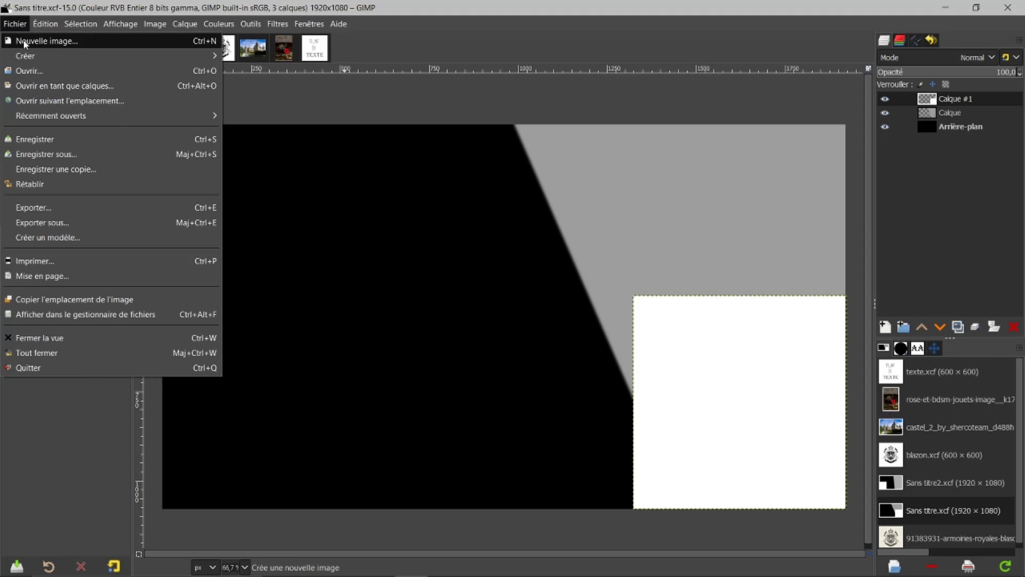
left_click(25, 42)
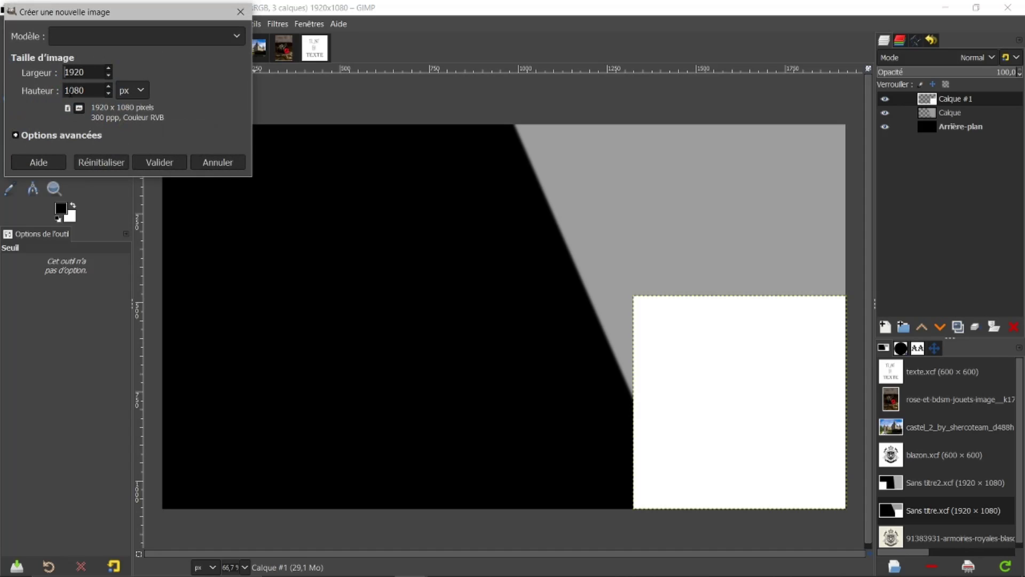
left_click(153, 164)
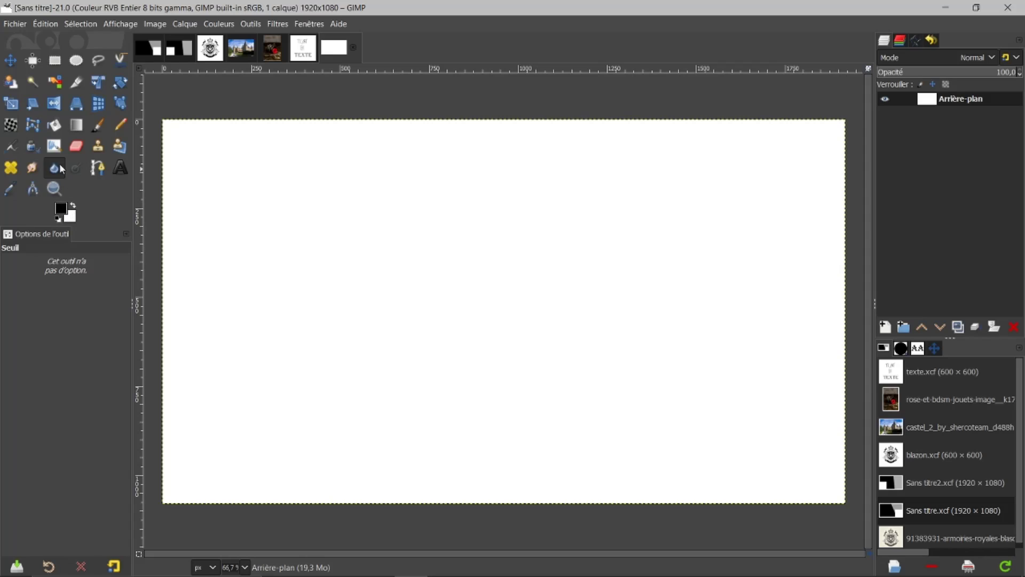
left_click(53, 124)
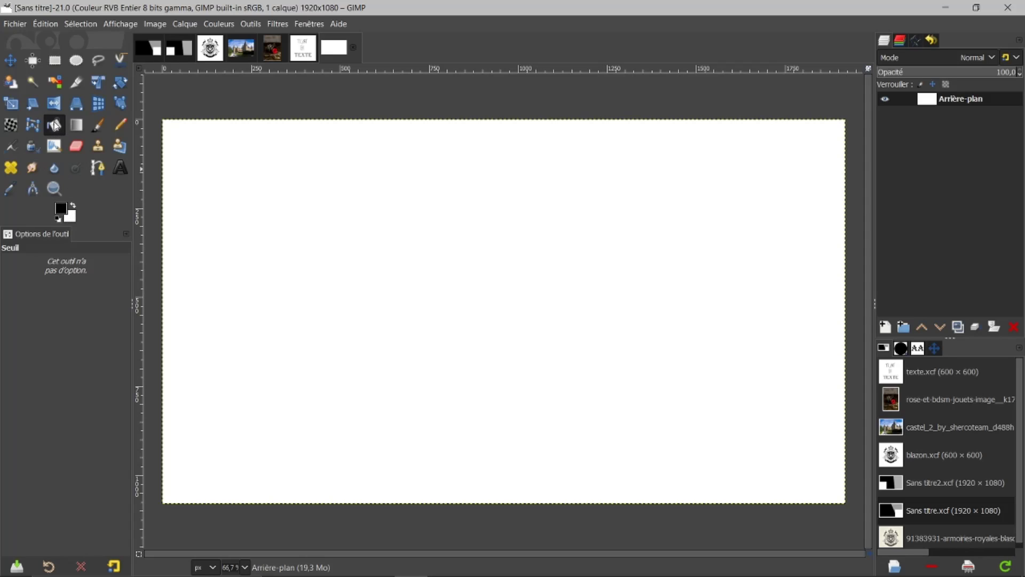
left_click(437, 210)
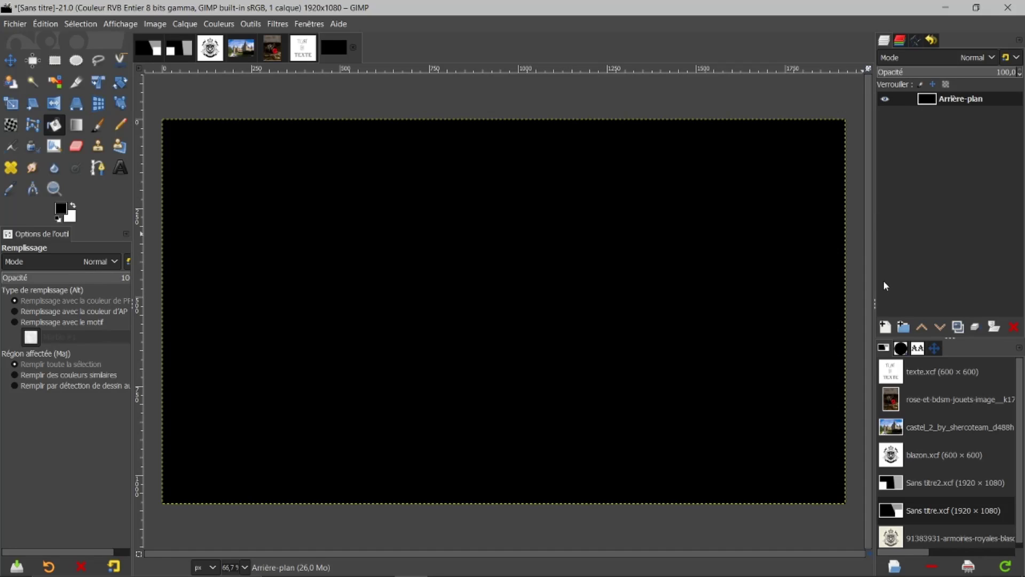
- Add a new 1920 × 1080 px layer filled with transparency above the black background
left_click(885, 326)
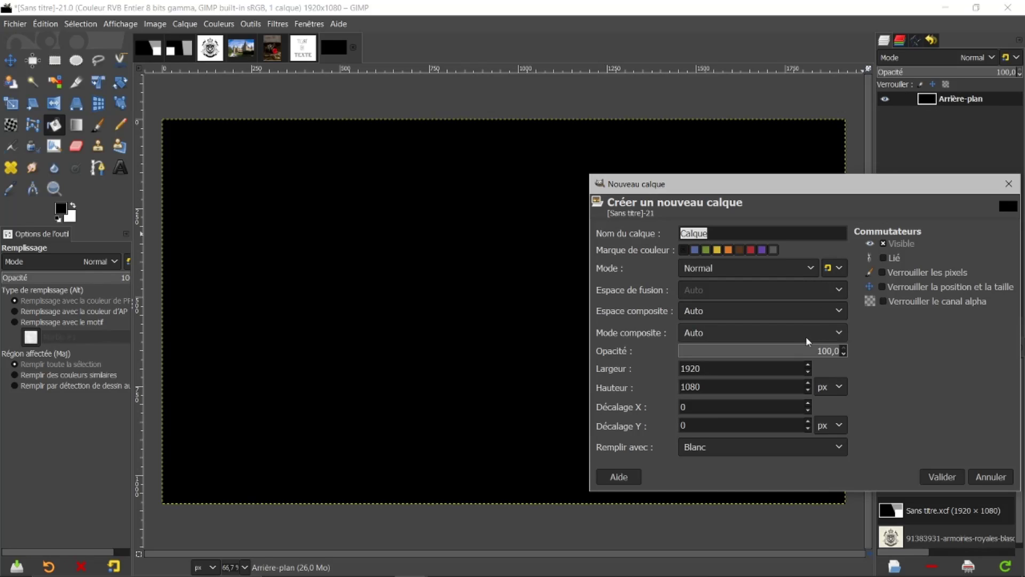
left_click(841, 447)
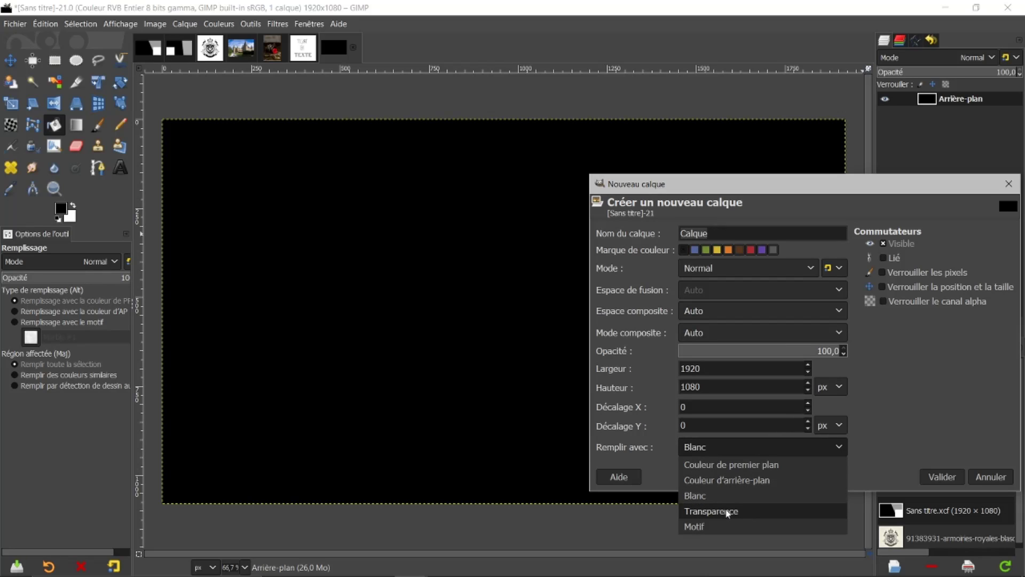
left_click(711, 511)
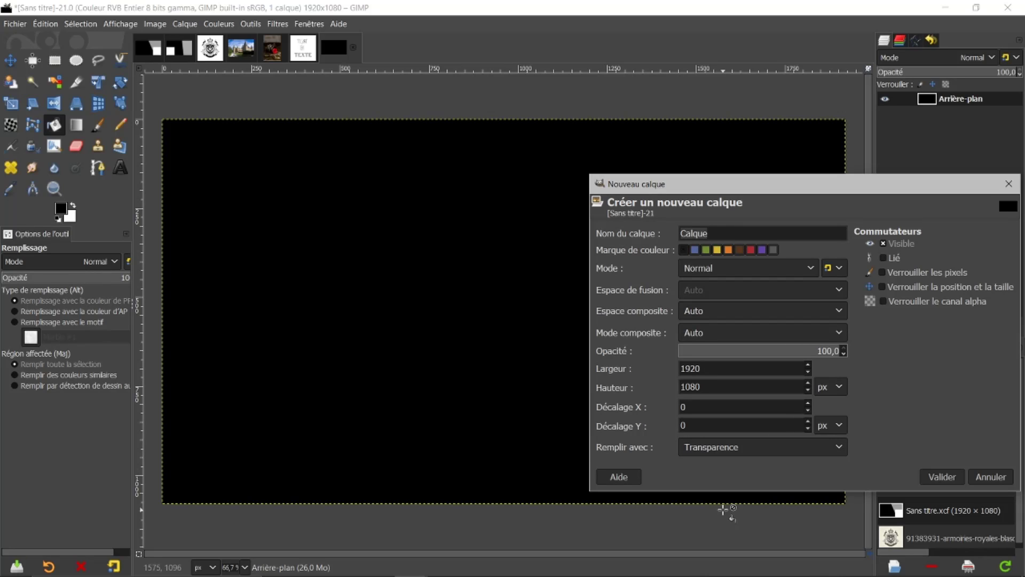
left_click(942, 476)
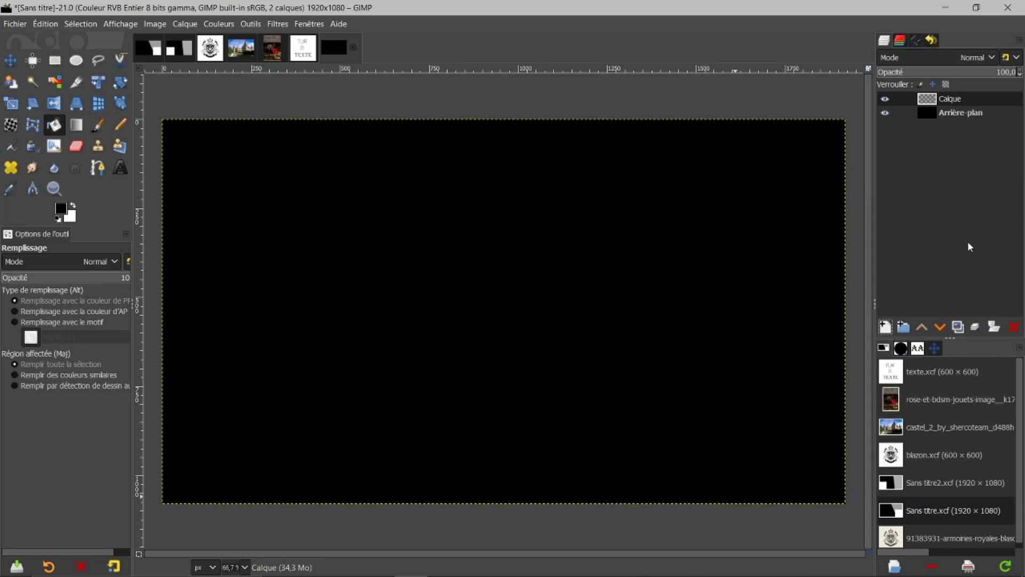
- Draw a freehand polygon selection around the image's right part, its slanted edge running from about 1170 px across at the top to 1340 px at the bottom
left_click(934, 113)
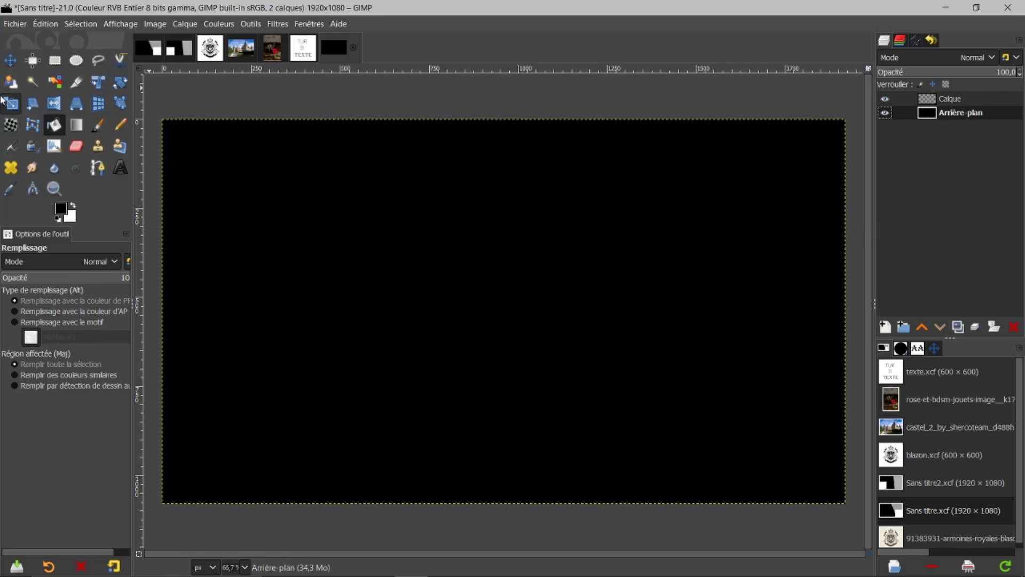
left_click(98, 61)
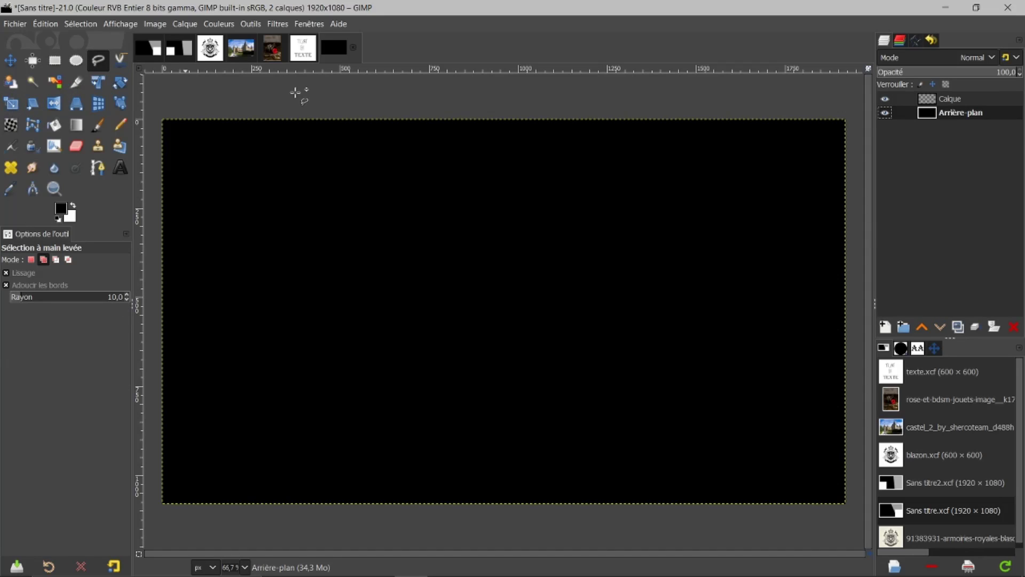
left_click(575, 105)
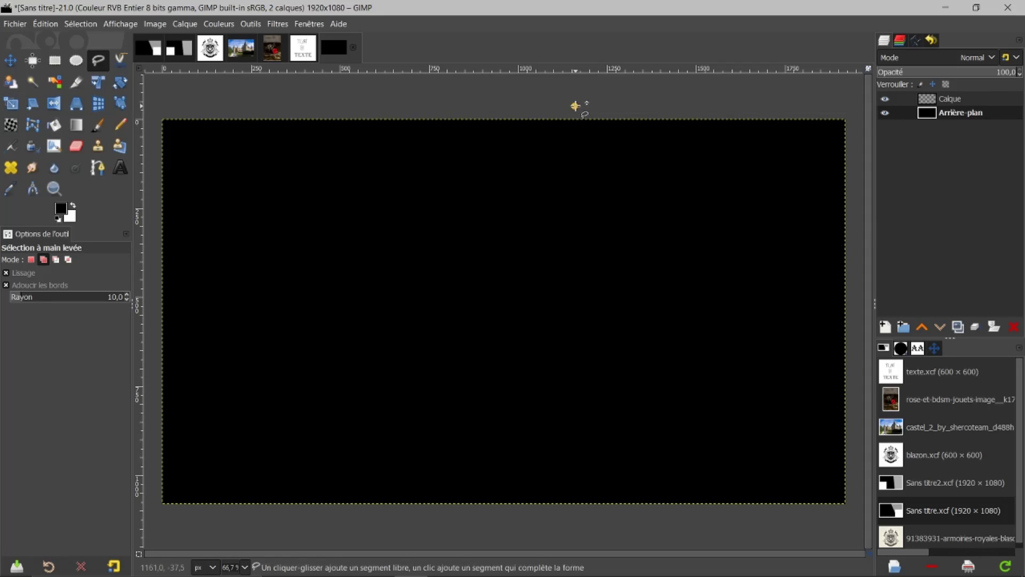
left_click(642, 525)
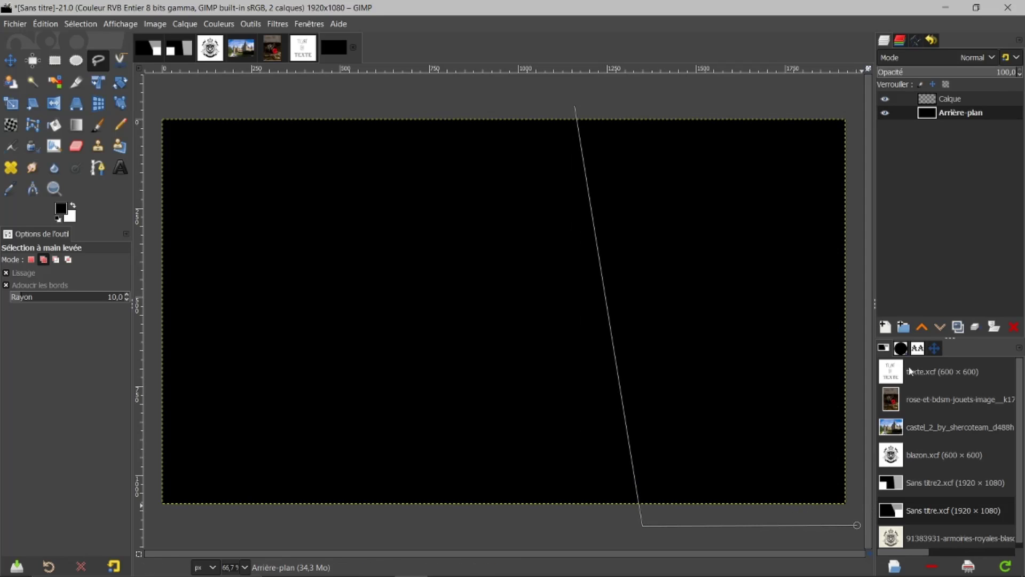
left_click(853, 105)
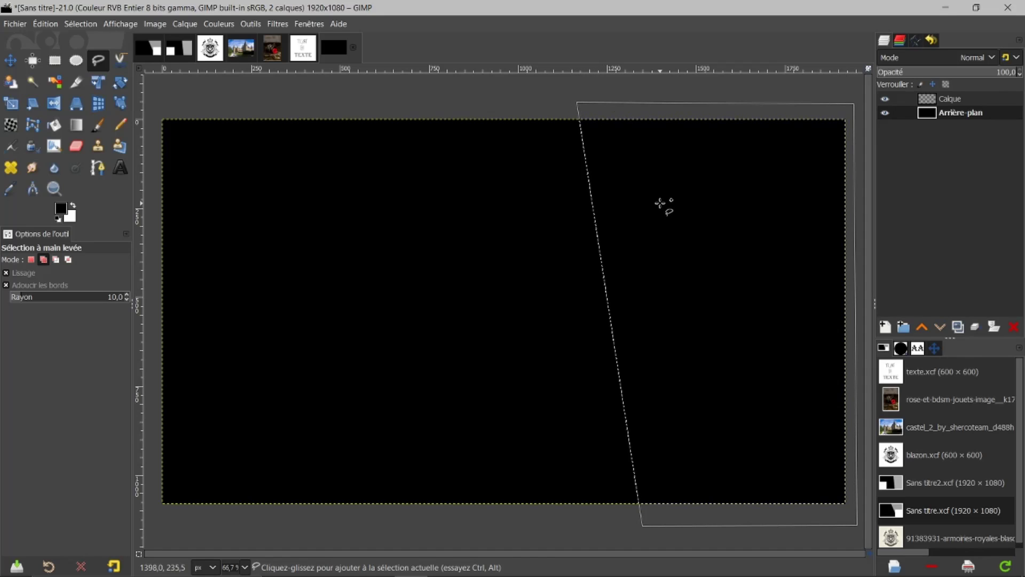
key("Return")
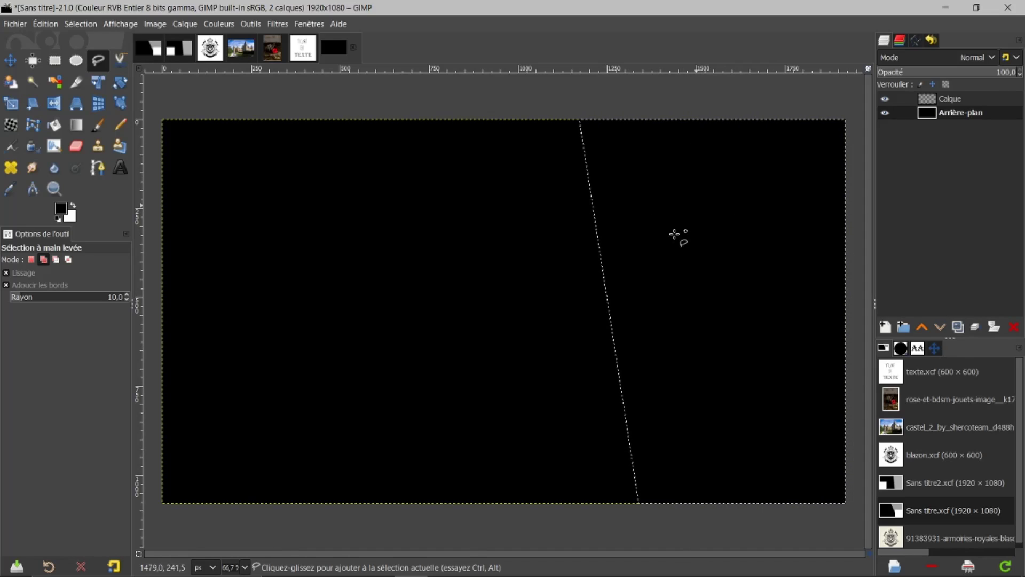
left_click(59, 212)
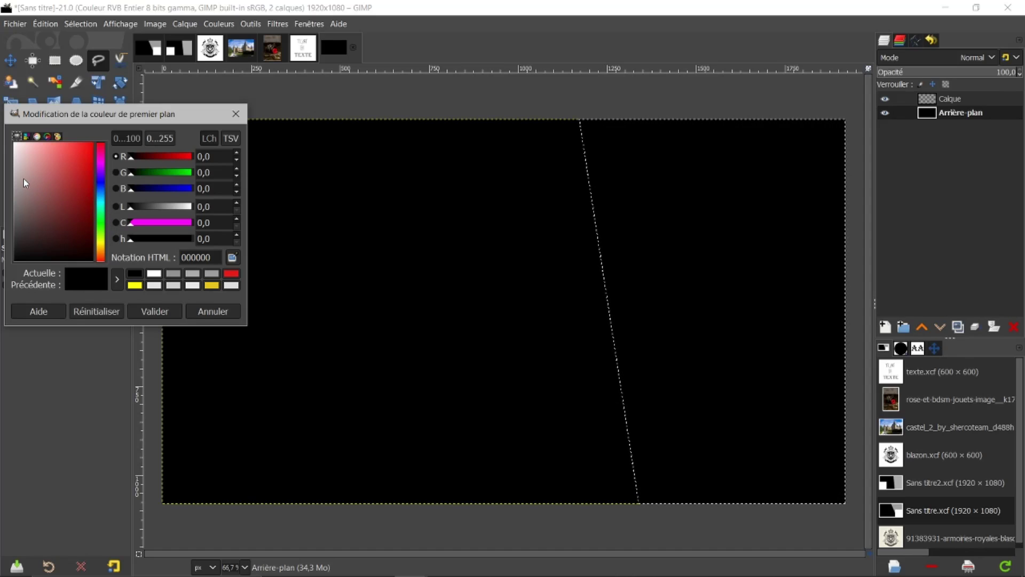
left_click_drag(23, 178, 11, 187)
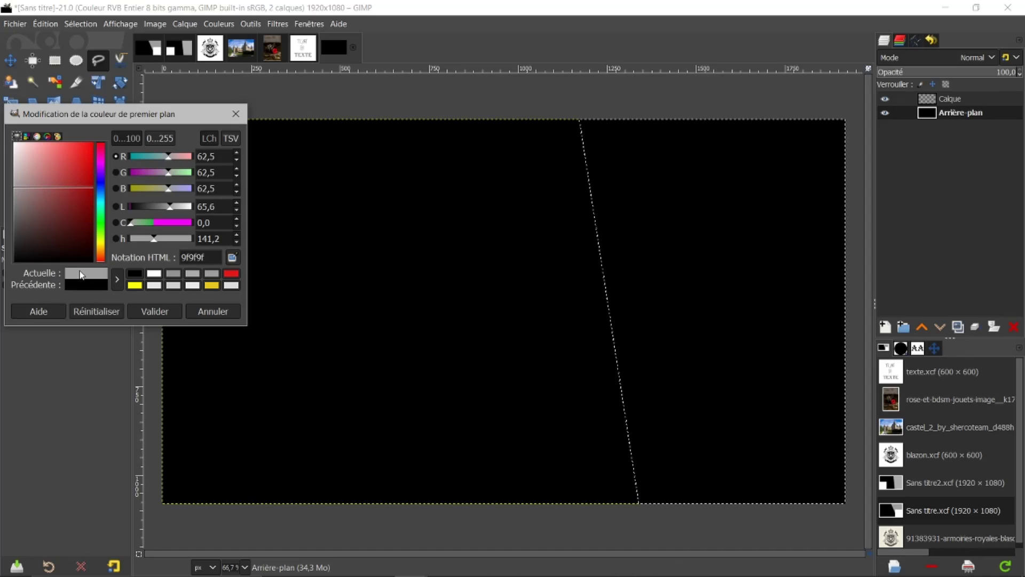
left_click_drag(80, 274, 658, 346)
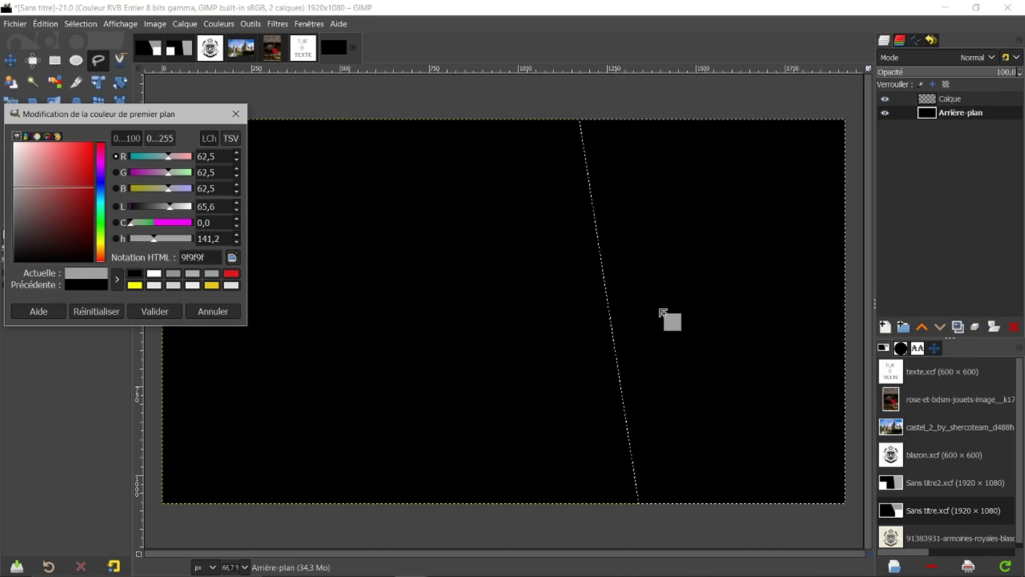
left_click_drag(683, 306, 685, 307)
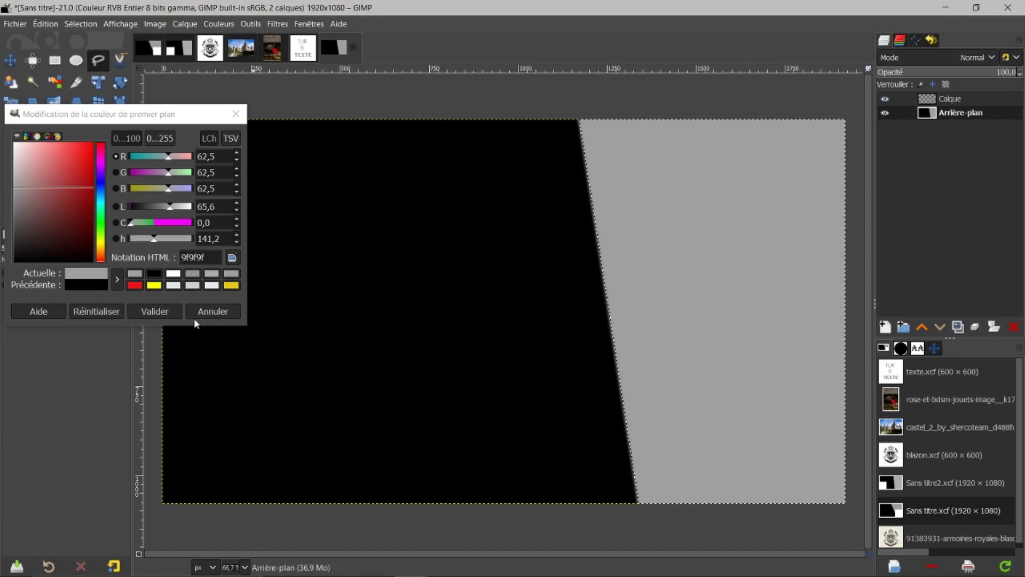
left_click(207, 311)
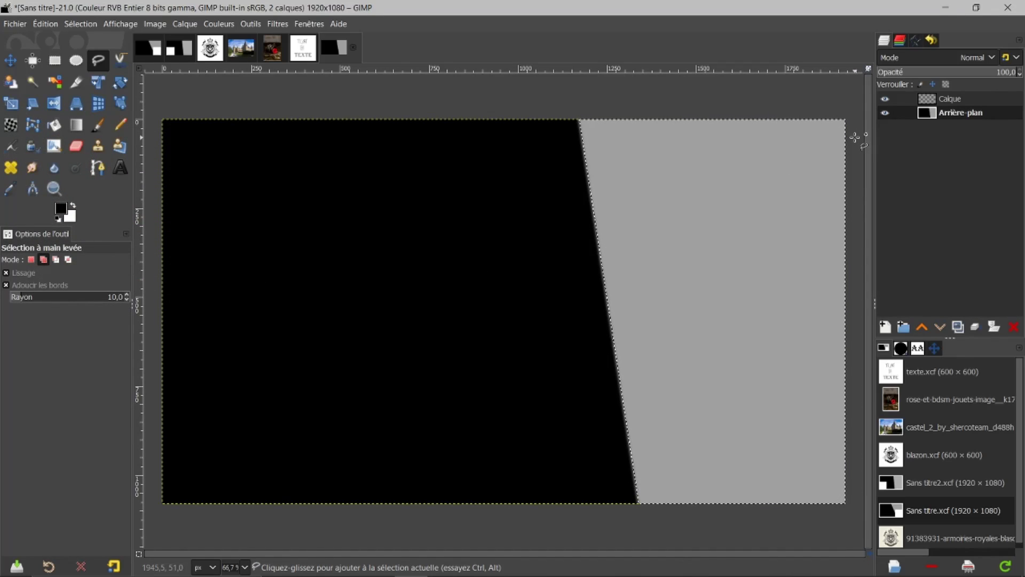
key("ctrl+comma")
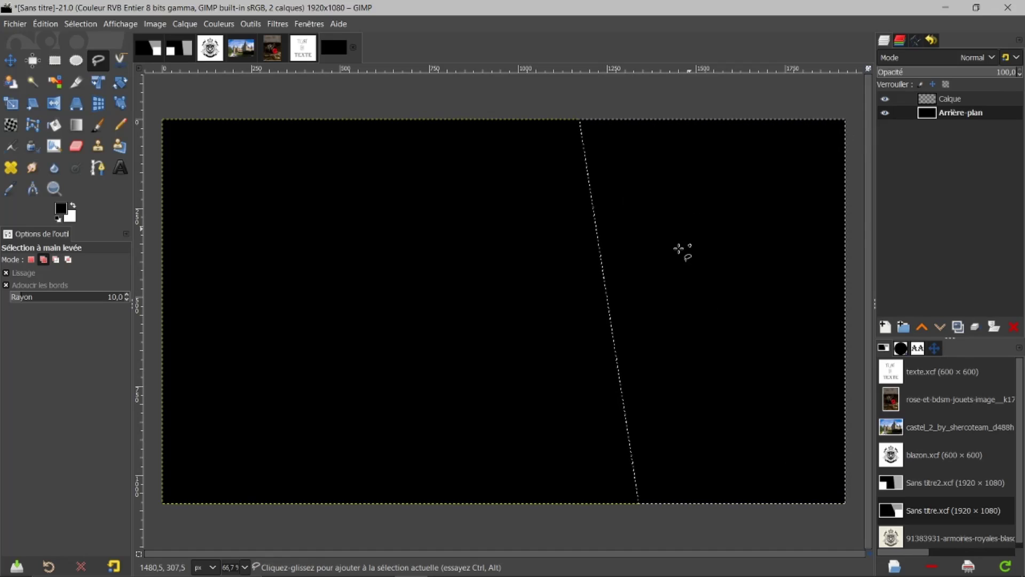
- Fill the selected area on the transparent Calque layer with gray a1a1a1, leaving the foreground color black
left_click(948, 98)
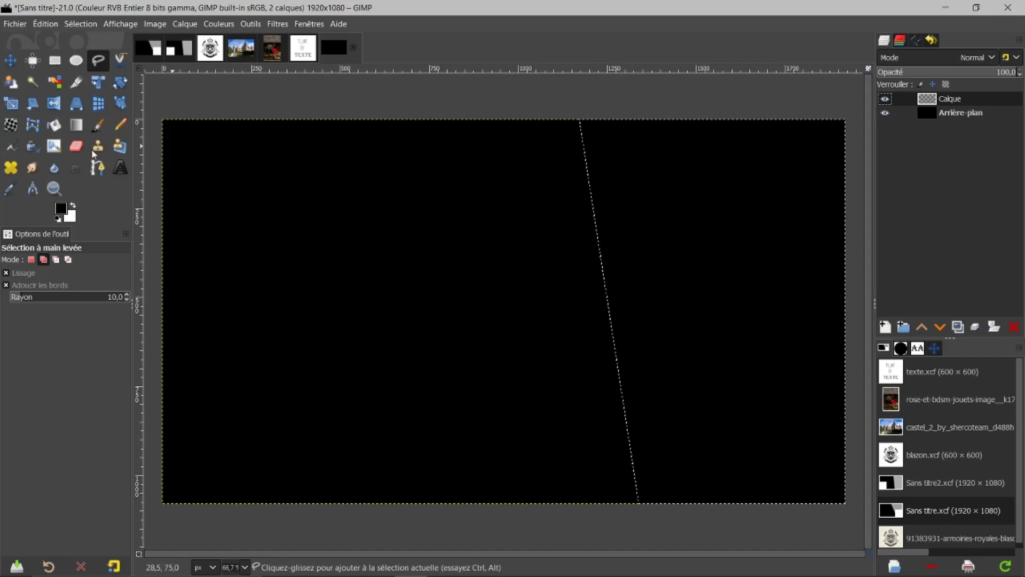
left_click(62, 209)
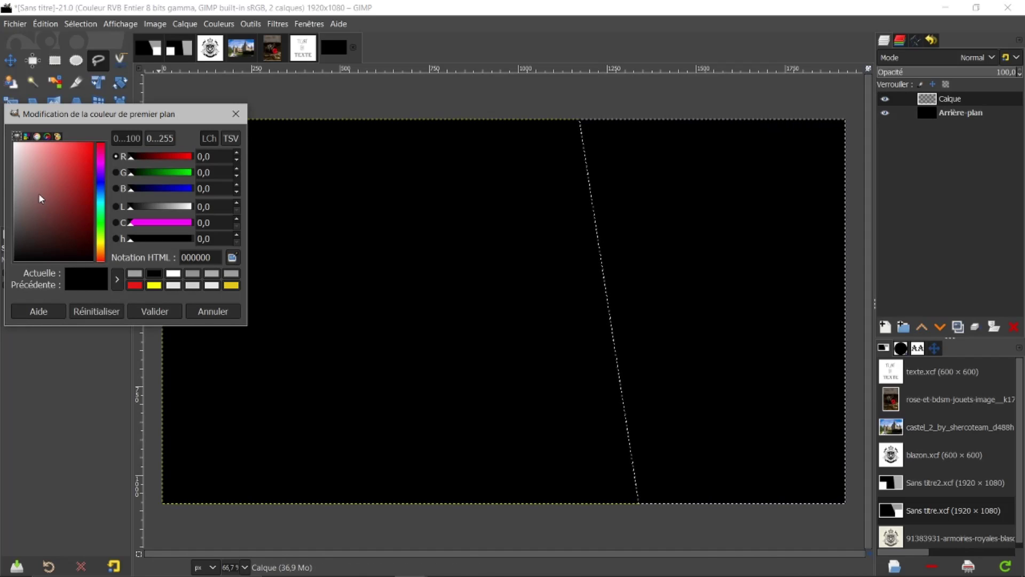
left_click_drag(27, 191, 13, 186)
left_click_drag(82, 275, 605, 372)
left_click_drag(749, 312, 750, 314)
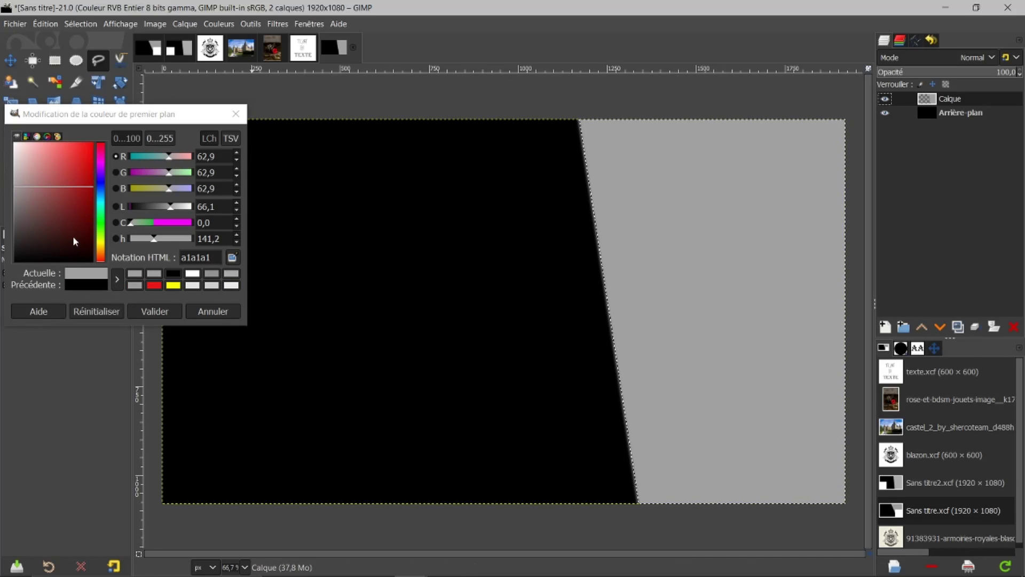
left_click(209, 313)
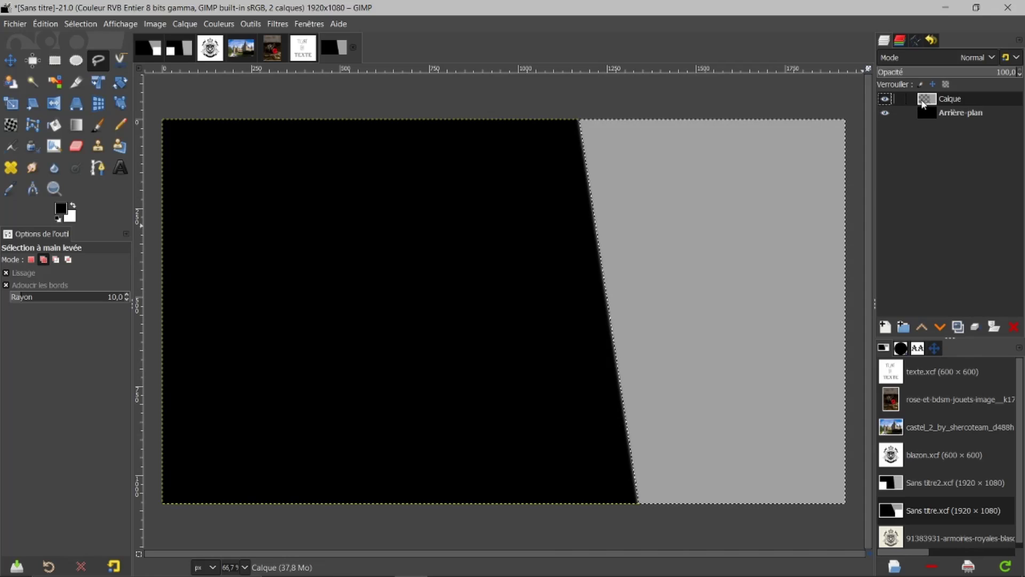
- Toggle the Arrière-plan layer's visibility to check the gray shape, and clear the selection
left_click(884, 113)
left_click(880, 112)
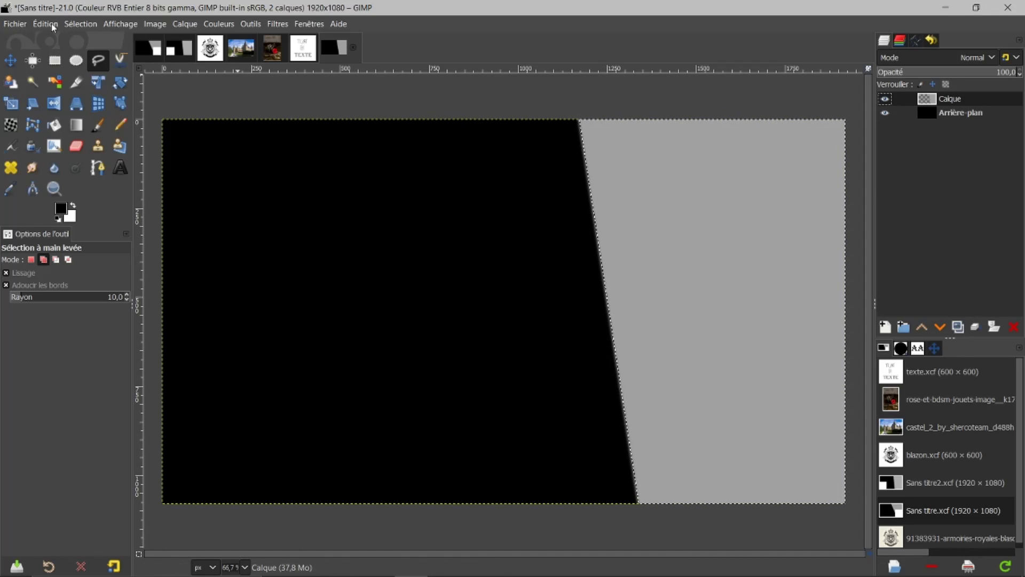
left_click(80, 23)
left_click(90, 56)
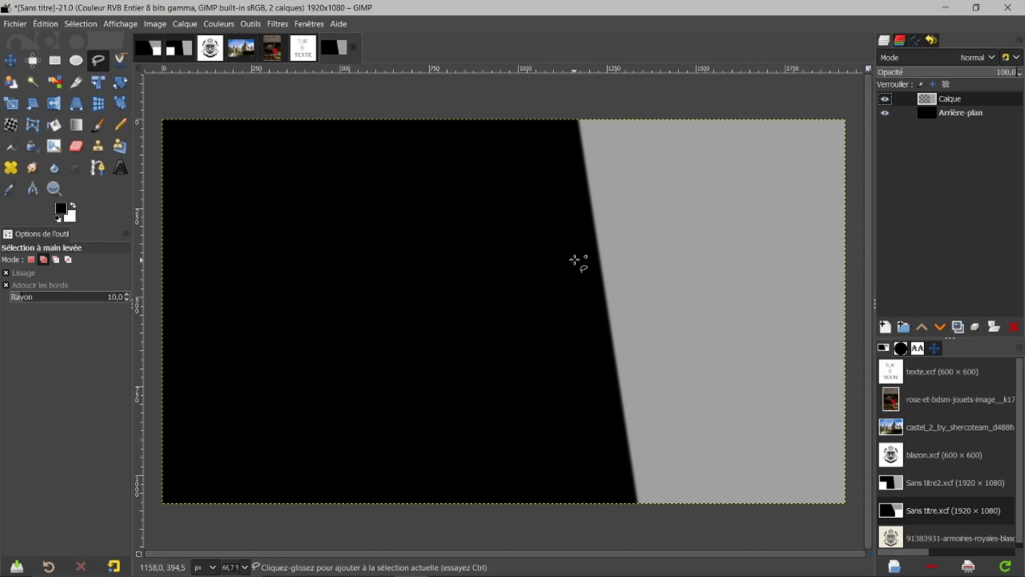
- Add a new 600 × 600 px layer filled with white
left_click(884, 329)
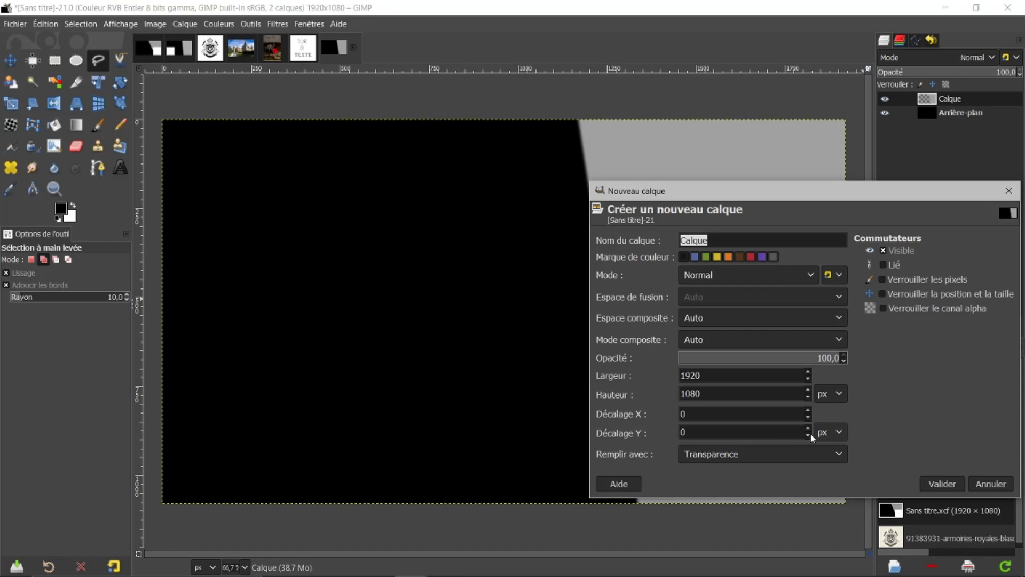
left_click(839, 452)
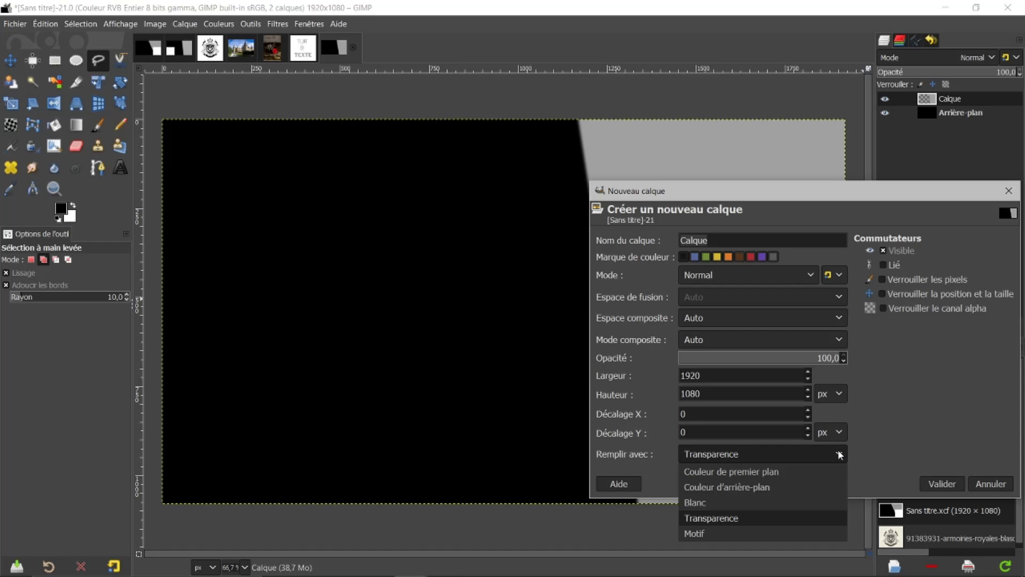
left_click(707, 502)
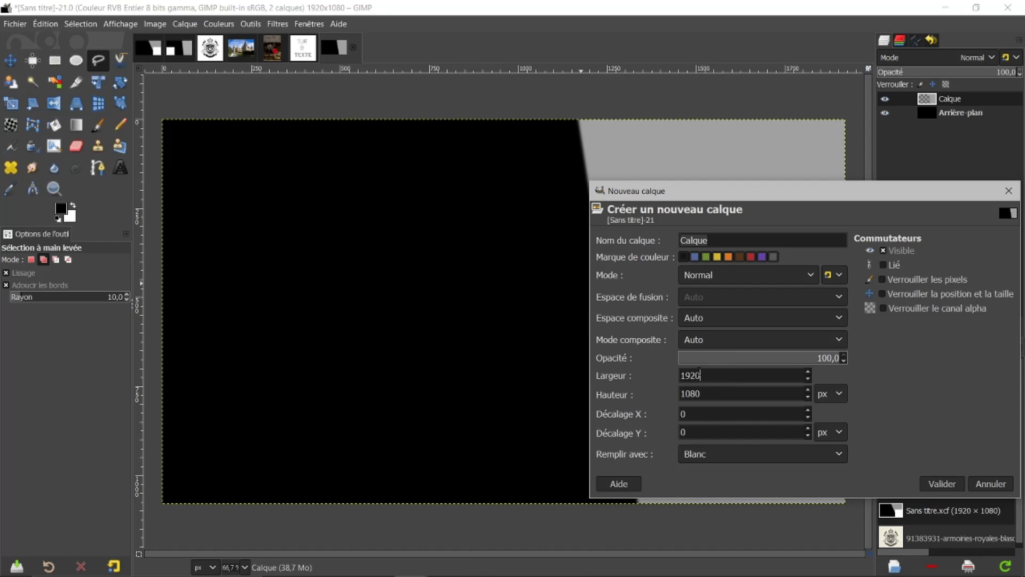
double_click(699, 374)
left_click_drag(706, 393, 659, 389)
type("600")
left_click(936, 481)
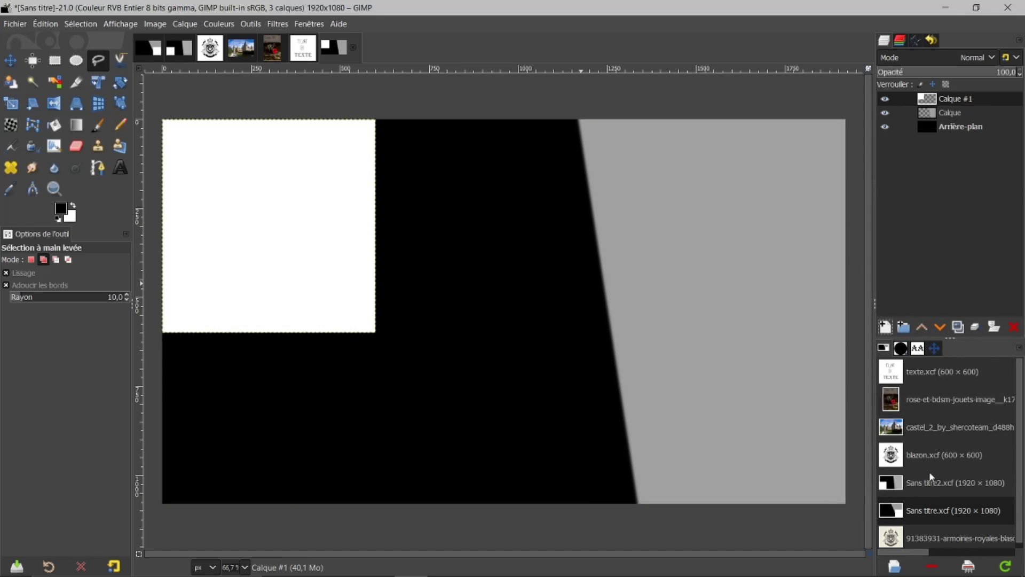
- Move the white square layer into the image's lower-left corner and make the Arrière-plan layer active
left_click(11, 60)
left_click_drag(258, 233, 265, 413)
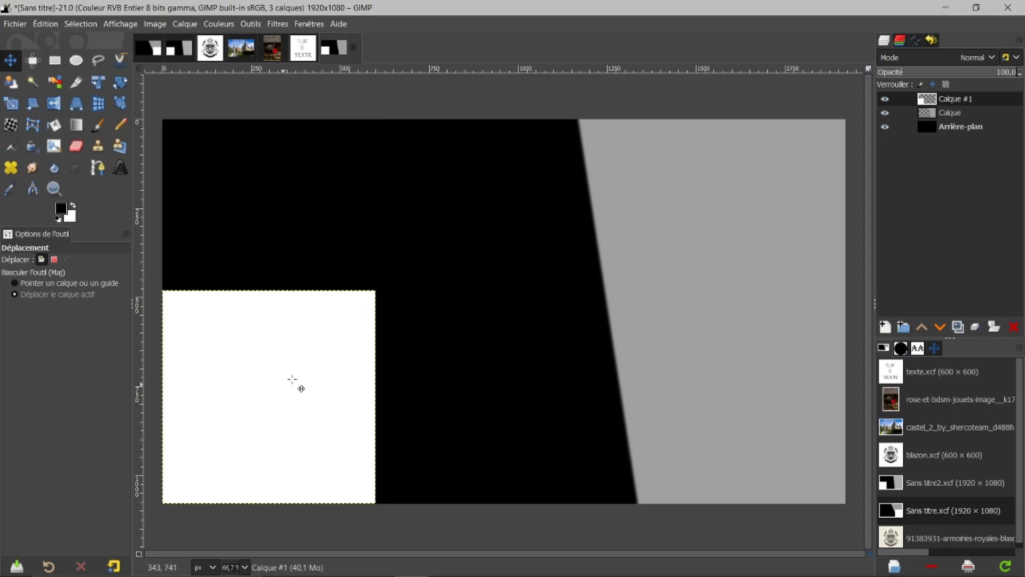
left_click(925, 126)
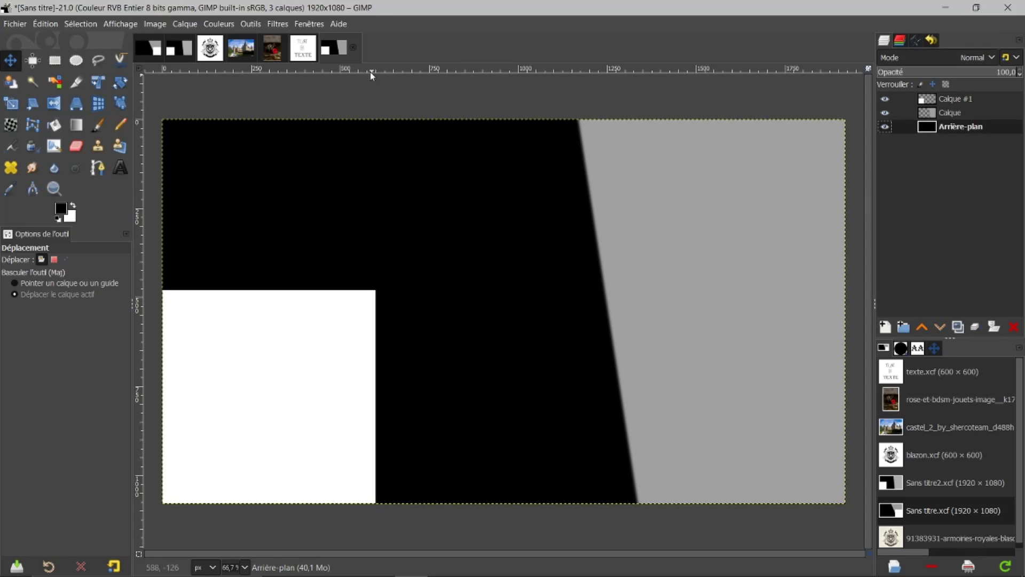
- Compare the new image with the Sans titre.xcf and Sans titre2.xcf templates, and close it without saving its changes
left_click(154, 50)
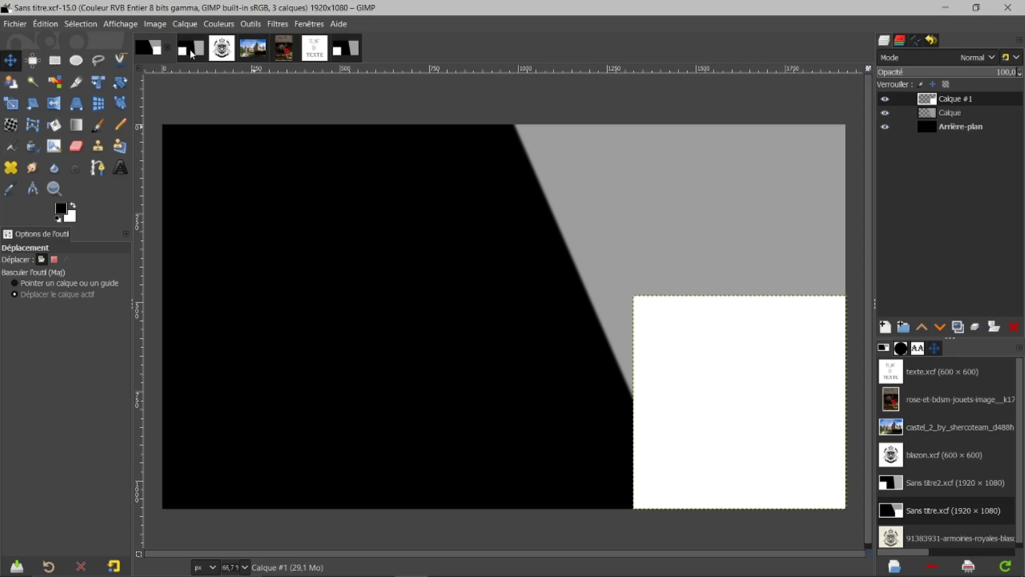
left_click(191, 52)
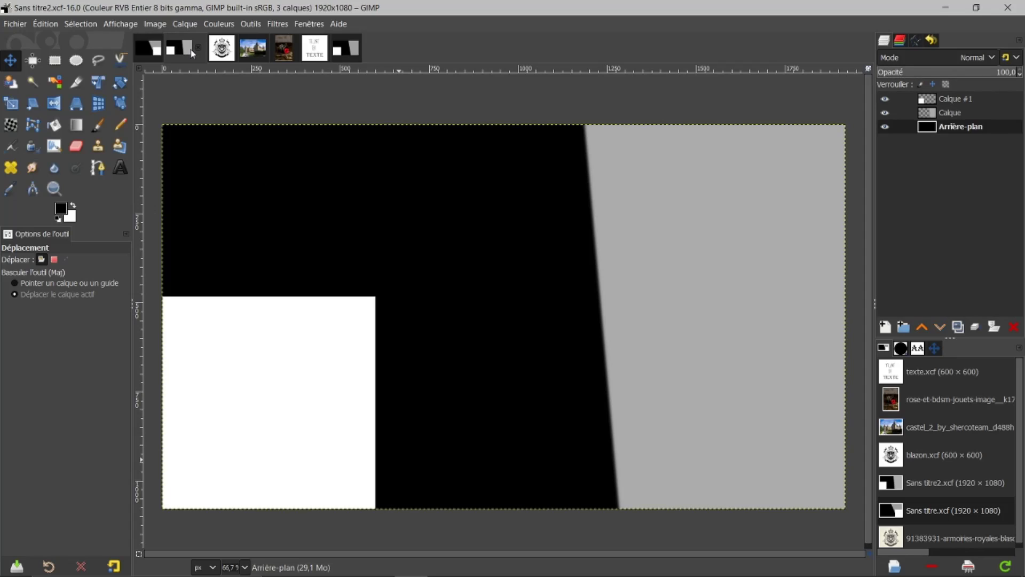
left_click(337, 53)
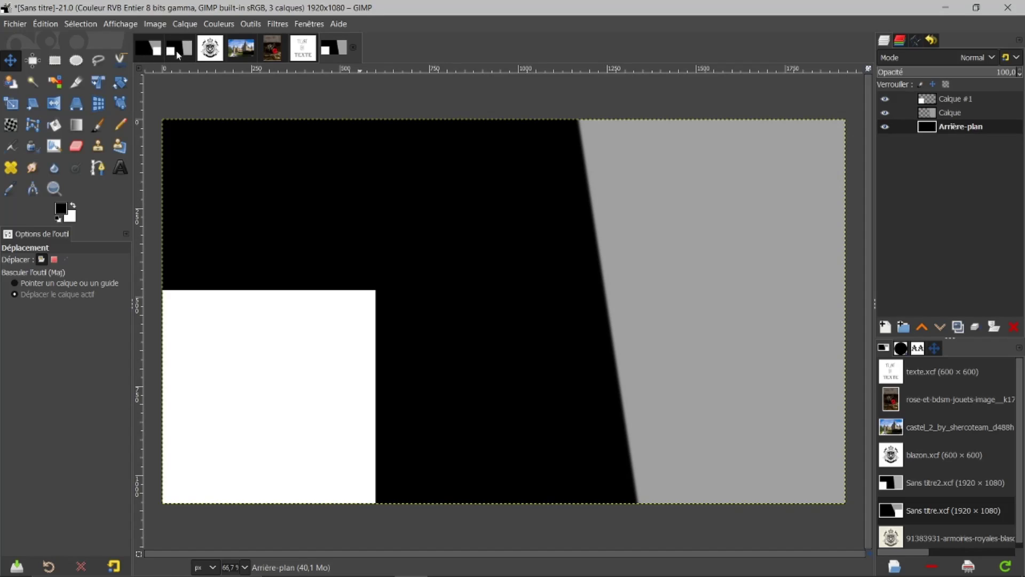
left_click(181, 54)
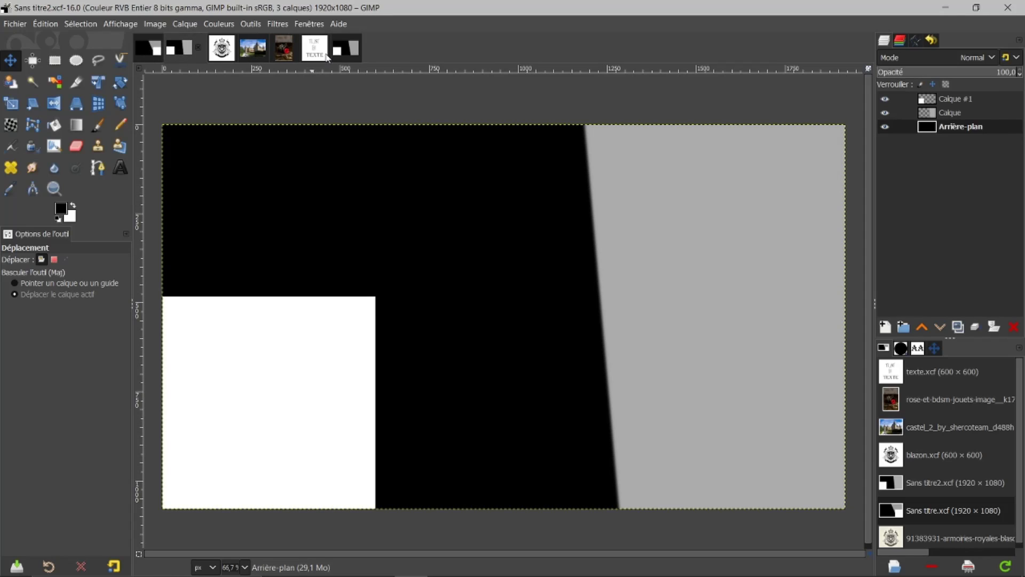
left_click(342, 49)
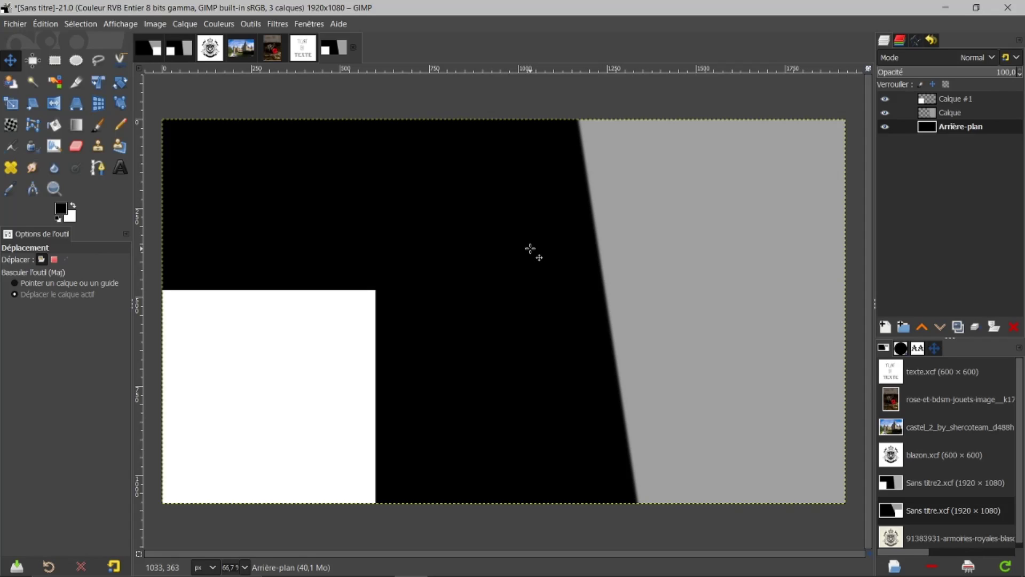
left_click(354, 47)
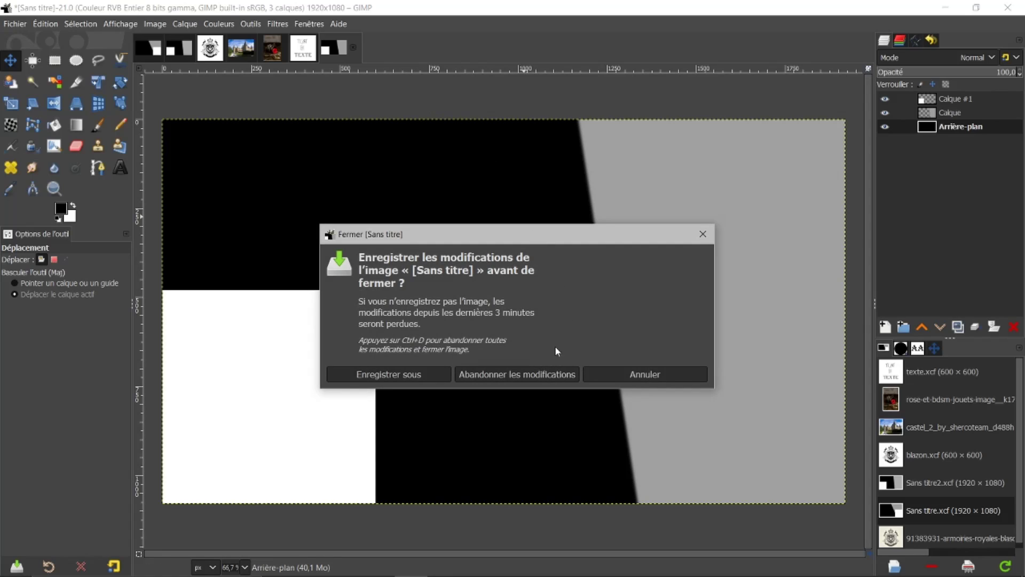
left_click(526, 376)
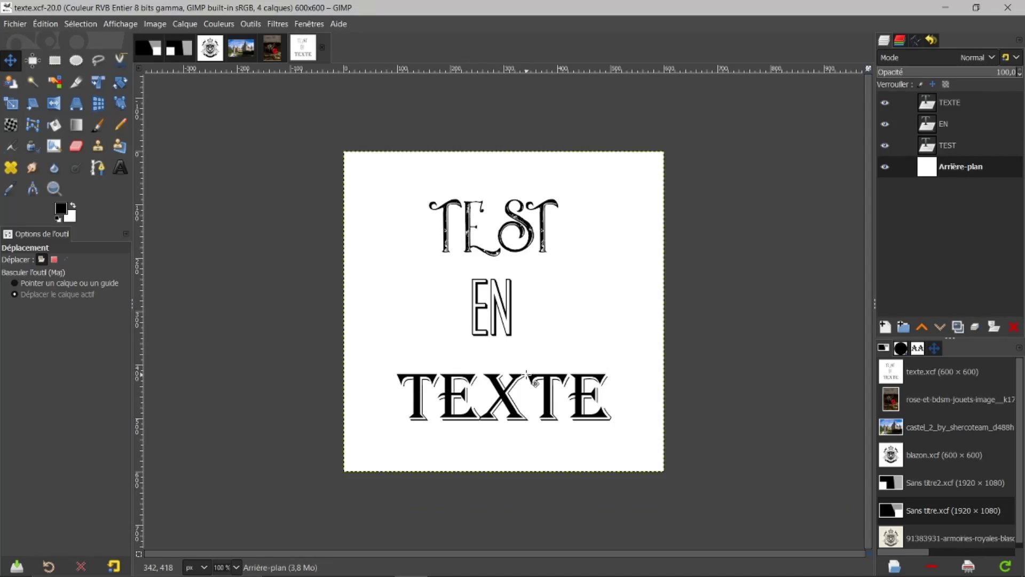
- Compare the Sans titre2.xcf template with texte.xcf, and inspect the new-image size settings without creating an image
left_click(183, 51)
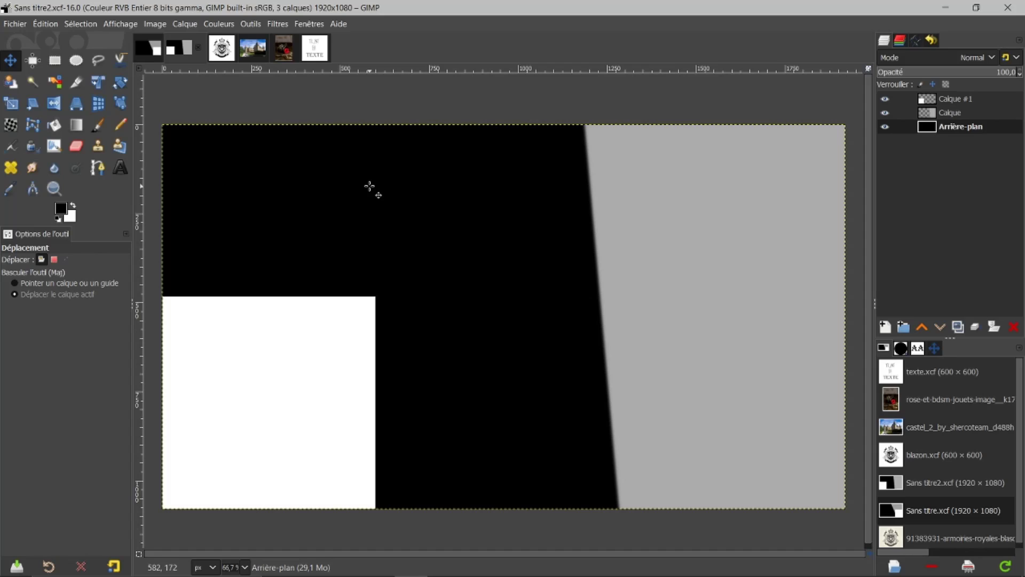
left_click(314, 49)
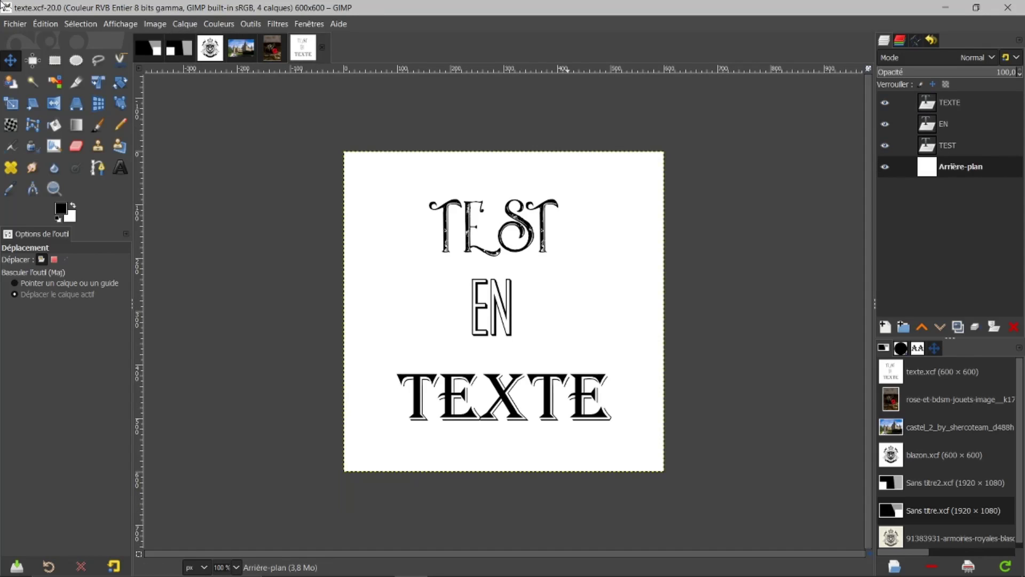
left_click(24, 27)
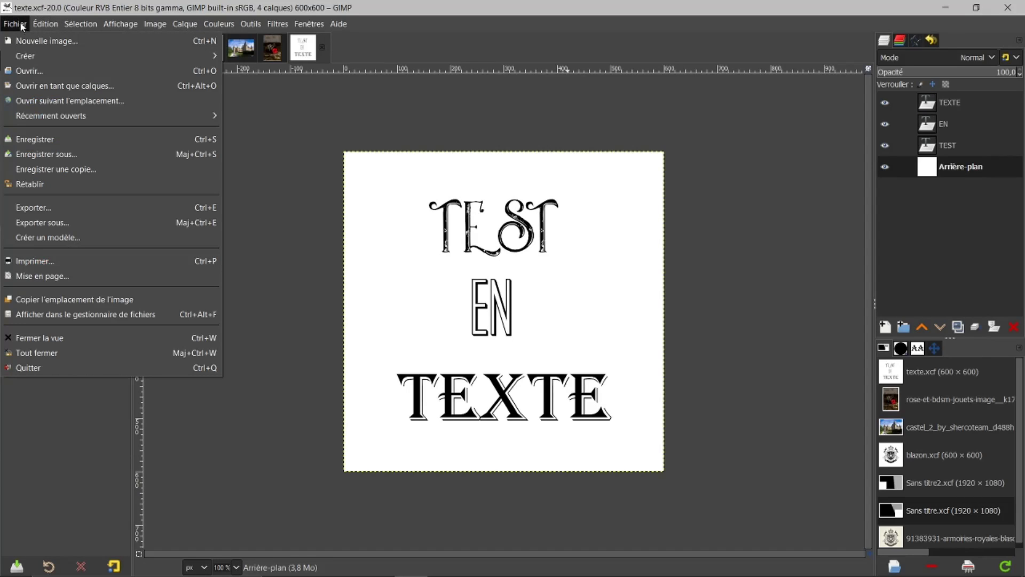
left_click(31, 41)
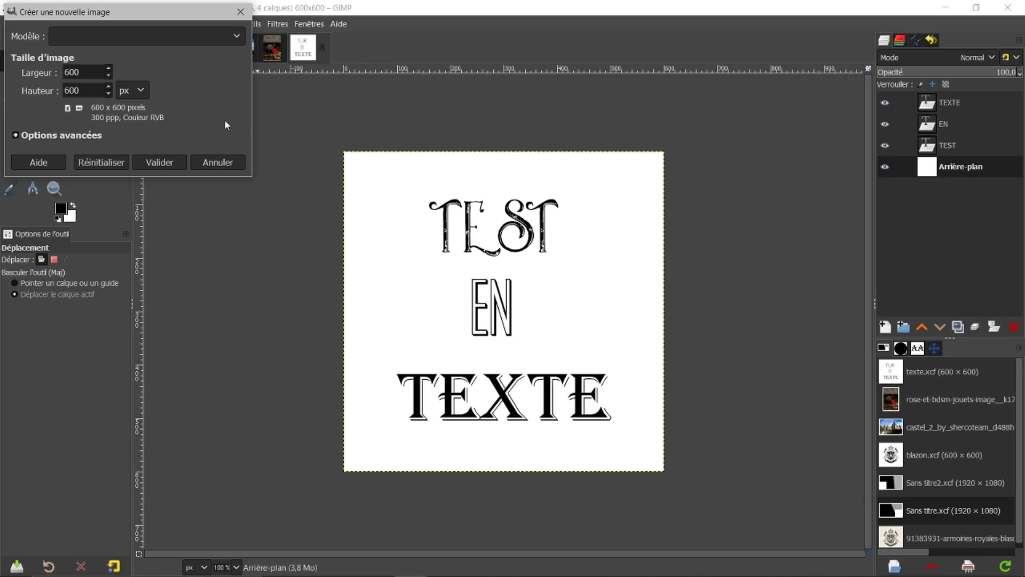
left_click(223, 160)
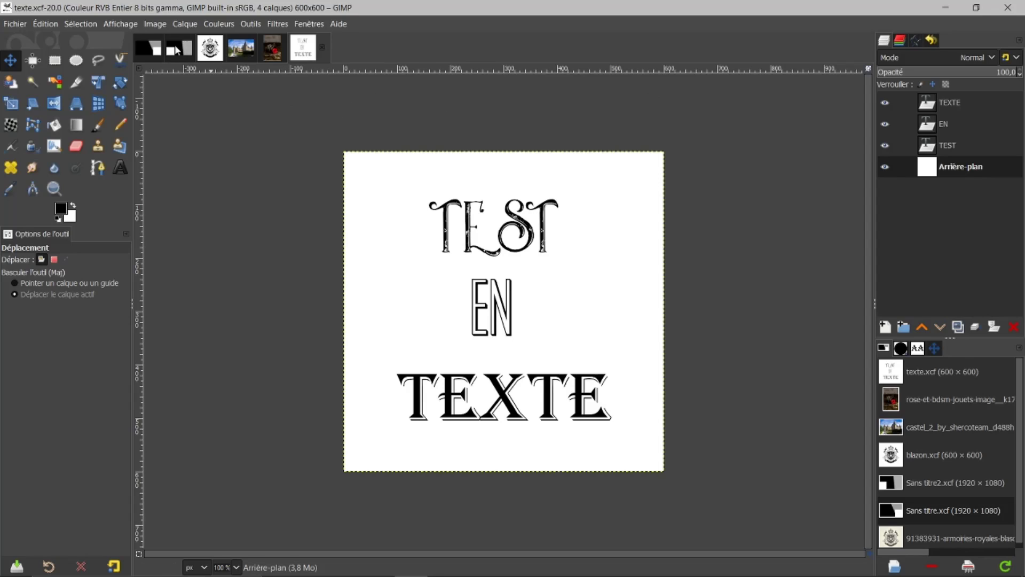
- Close the Sans titre.xcf template and keep Sans titre2.xcf open as the working template
left_click(151, 55)
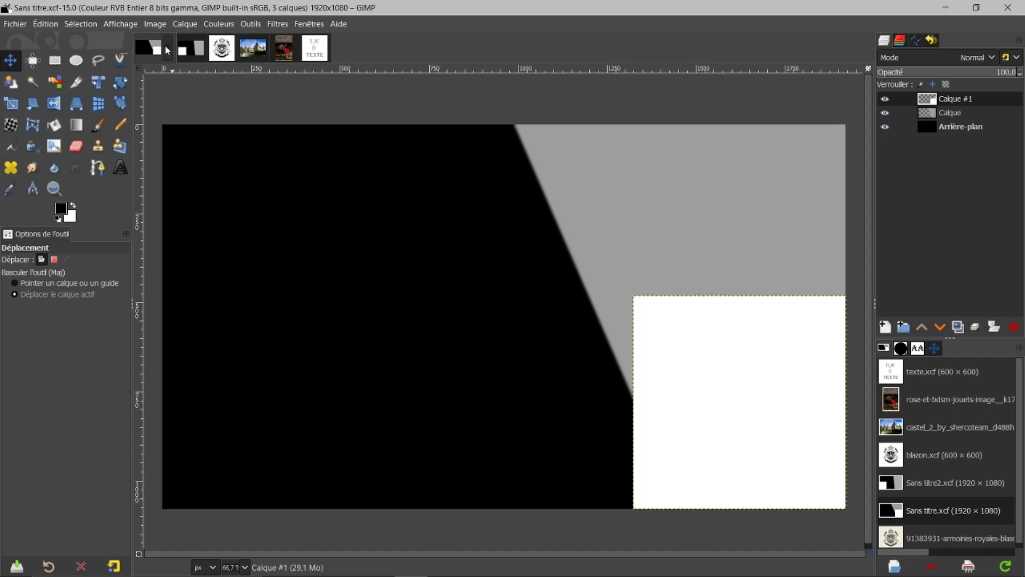
left_click(167, 51)
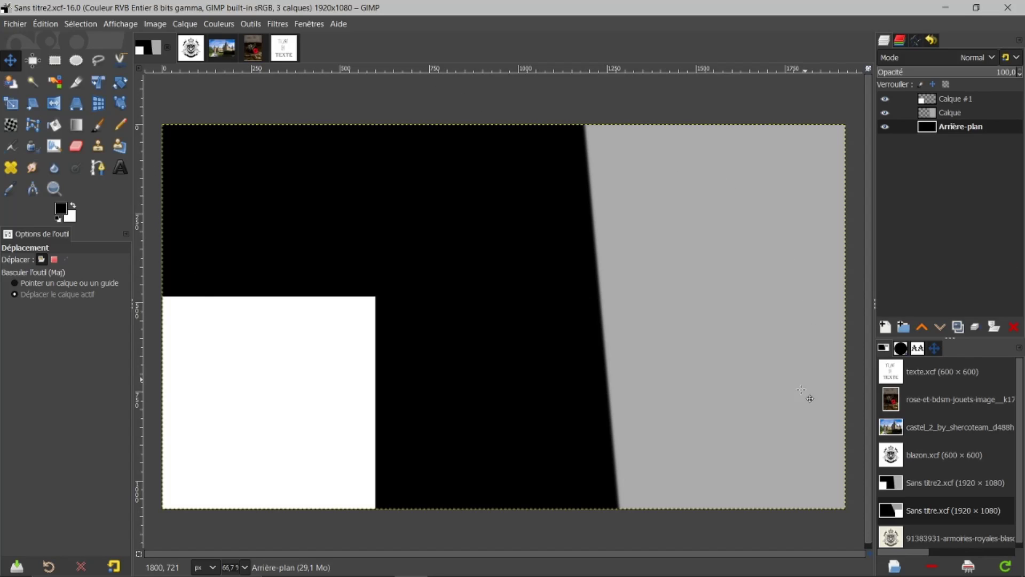
- Bring up the castle photo and add the Presse-papiers dialog to the dock that holds the open-documents list
left_click(223, 52)
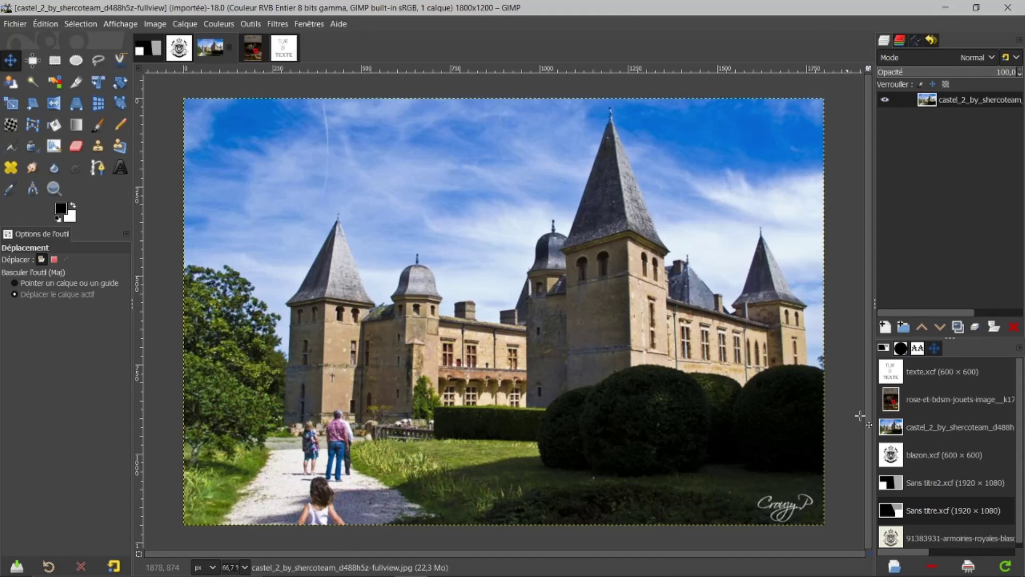
left_click(1020, 350)
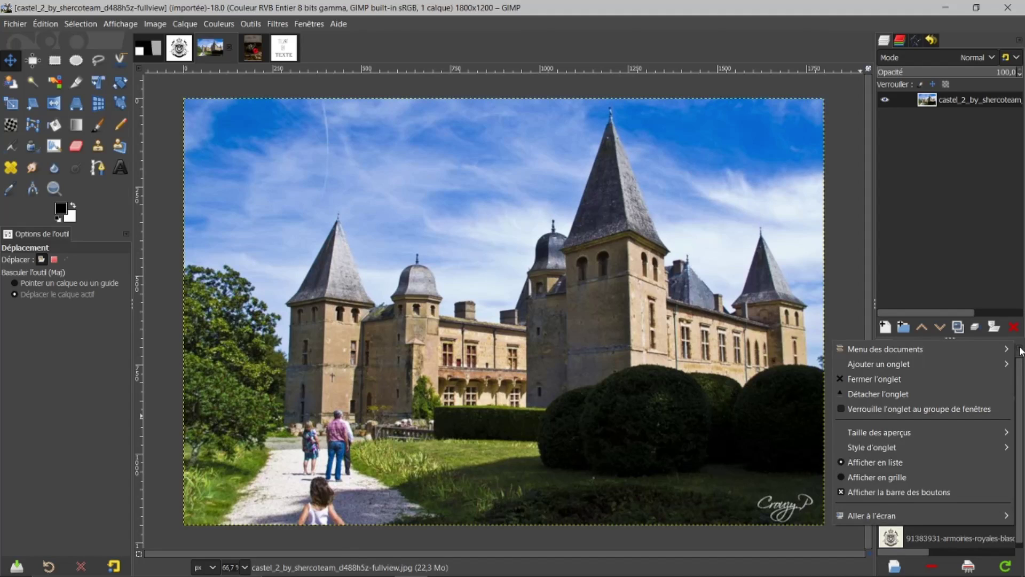
mouse_move(888, 368)
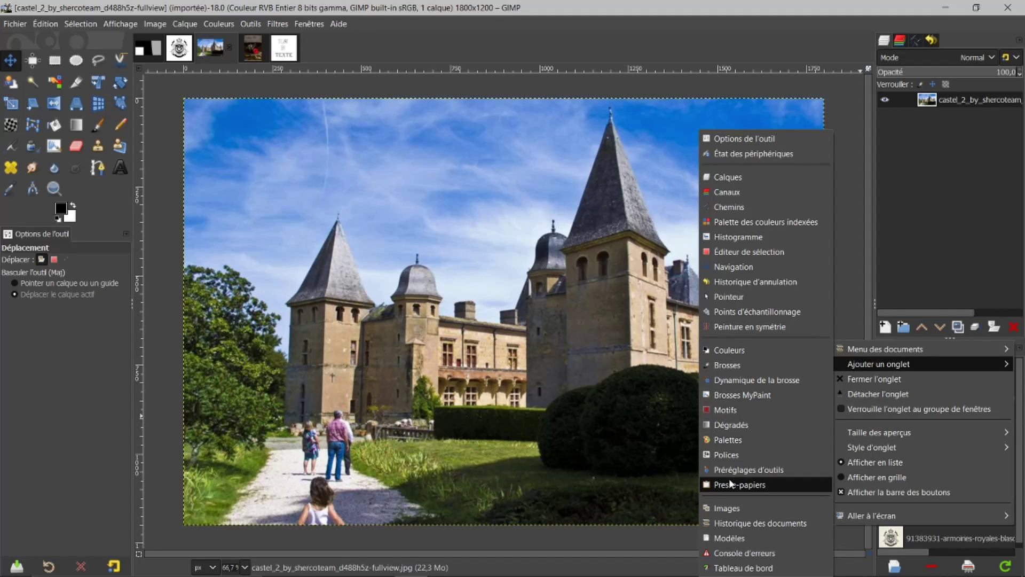
left_click(746, 484)
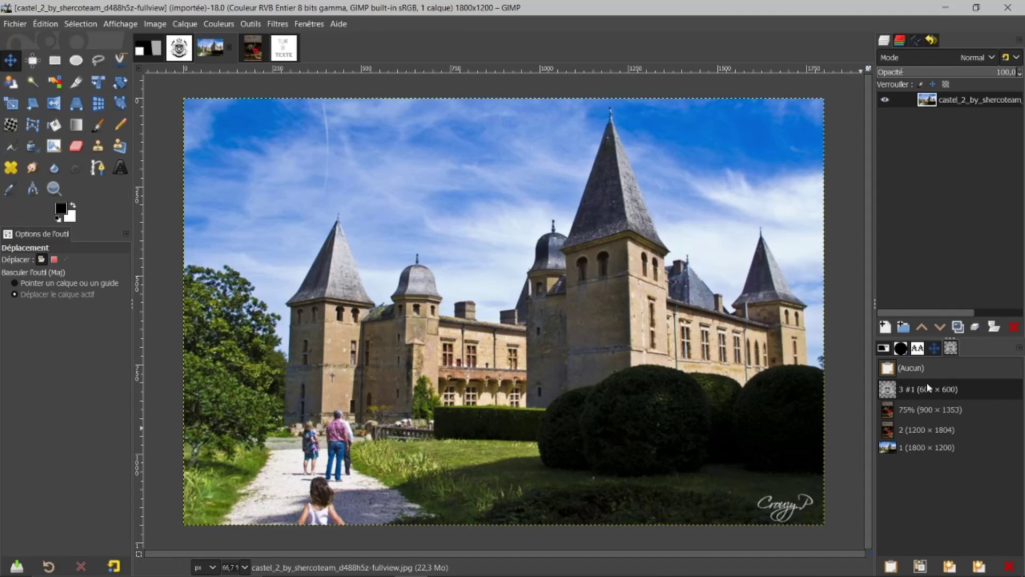
- Delete all the stored named clipboards: 3 #1, 75%, 2 and 1
left_click(1010, 568)
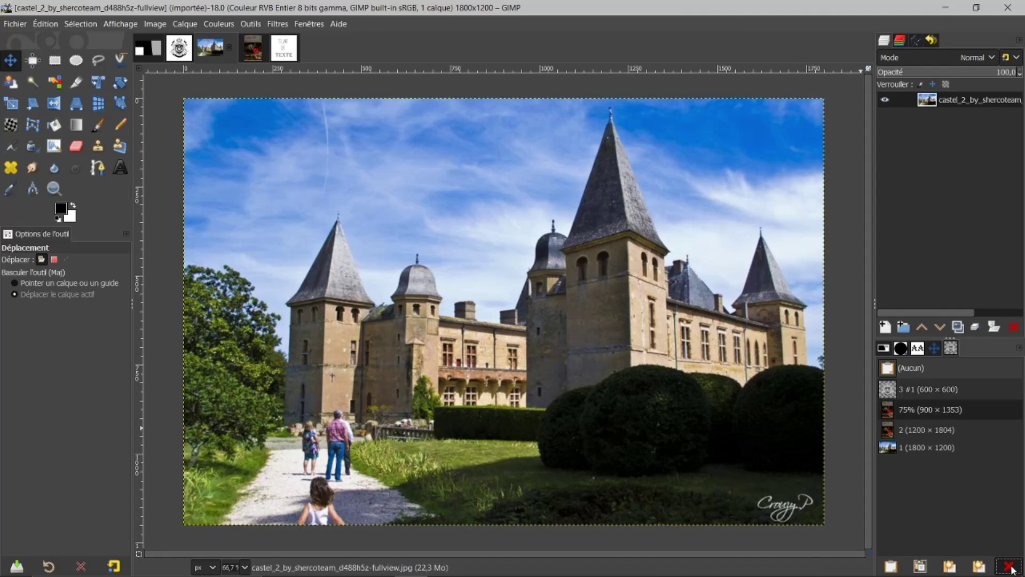
left_click(1009, 567)
left_click(1009, 568)
left_click(1009, 567)
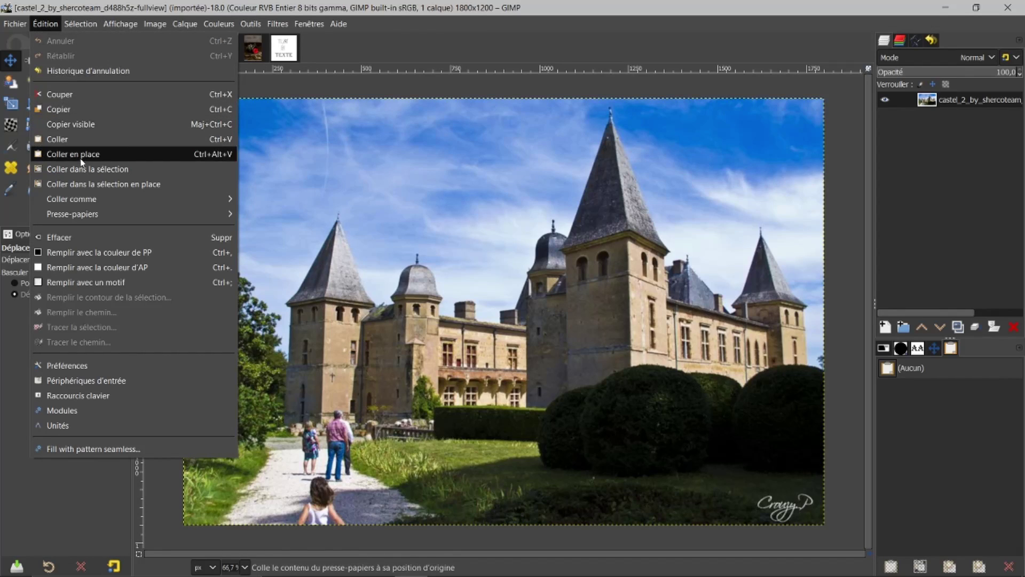
- Copy the castle photo to a named clipboard called 1
mouse_move(70, 217)
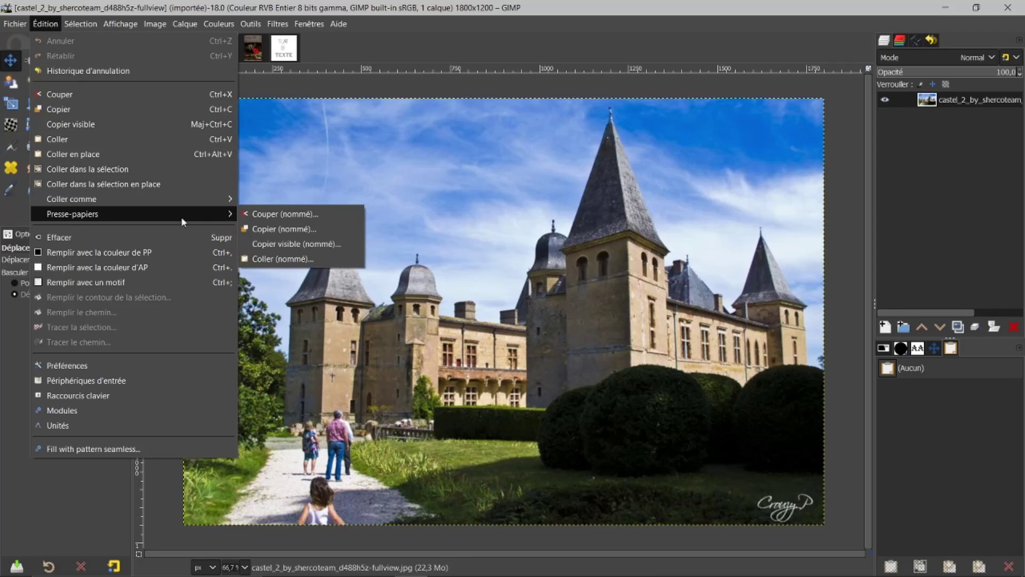
left_click(278, 229)
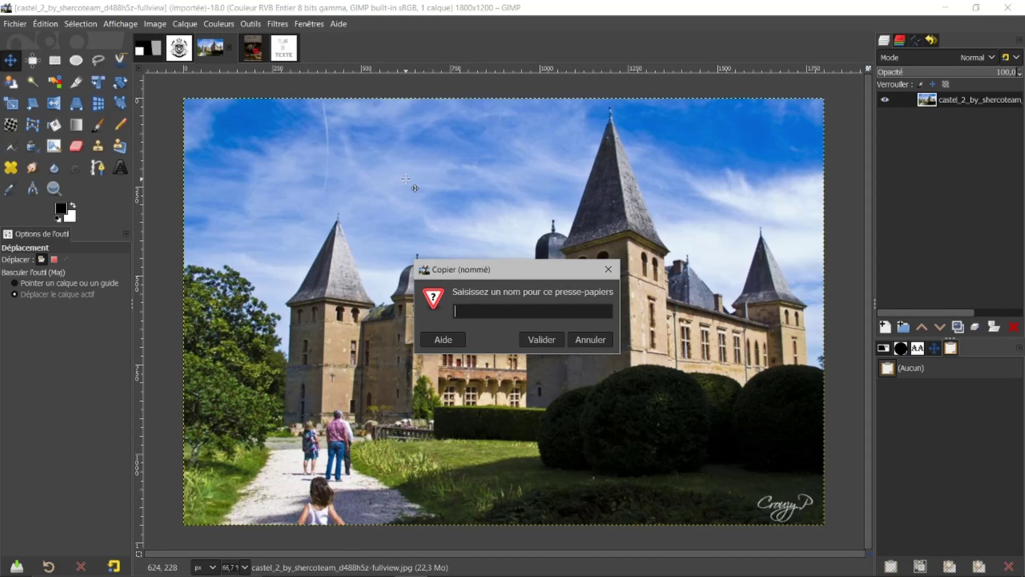
type("1")
left_click(546, 339)
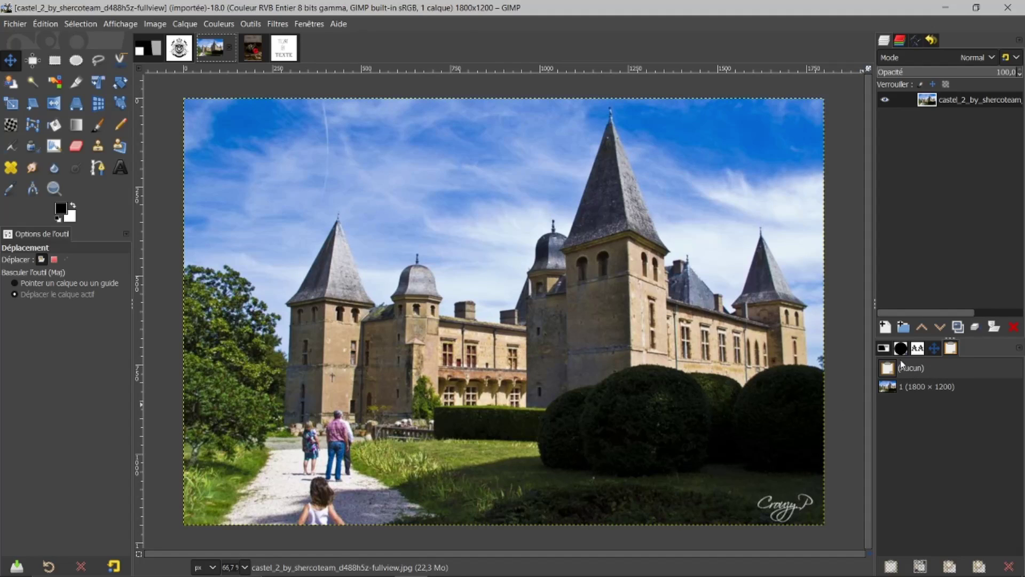
- Copy the rose photo to a named clipboard called 2
left_click(254, 51)
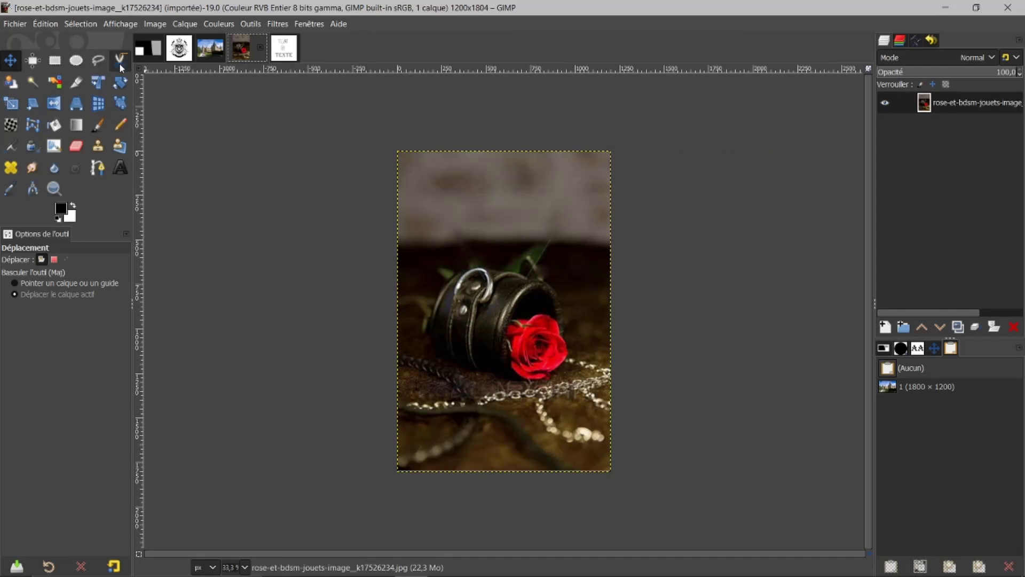
left_click(45, 24)
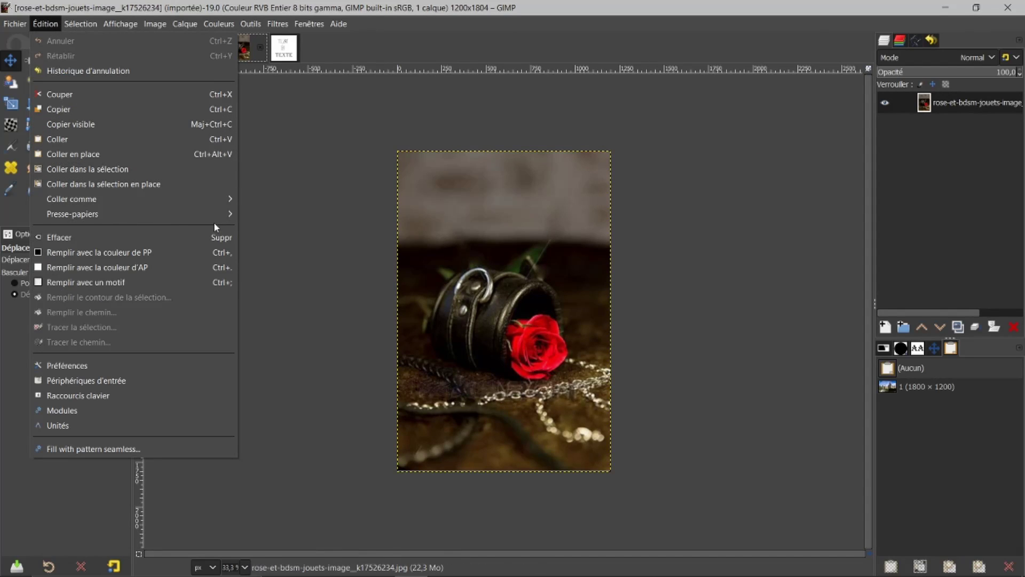
mouse_move(218, 212)
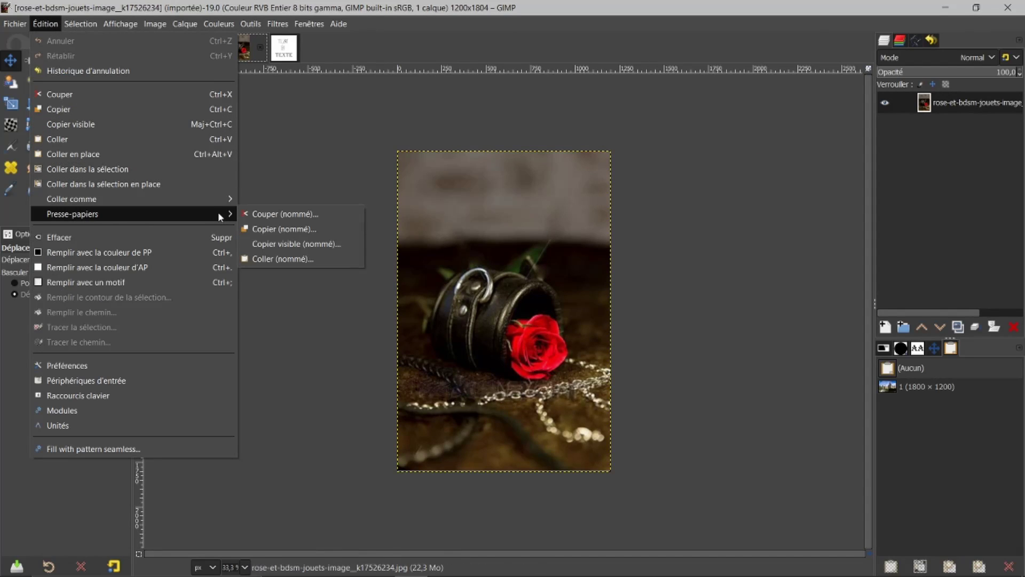
left_click(264, 227)
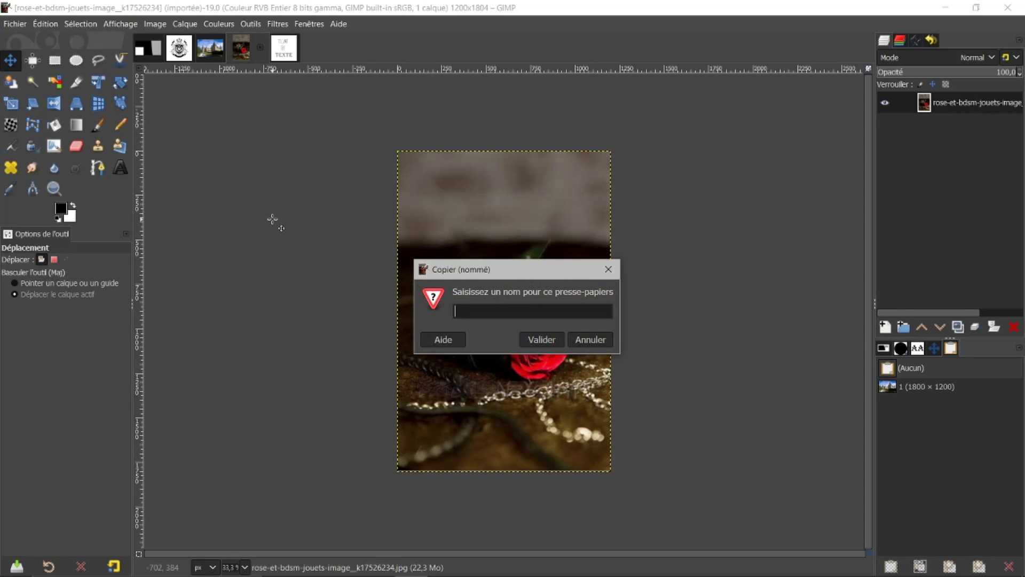
type("2")
left_click(541, 340)
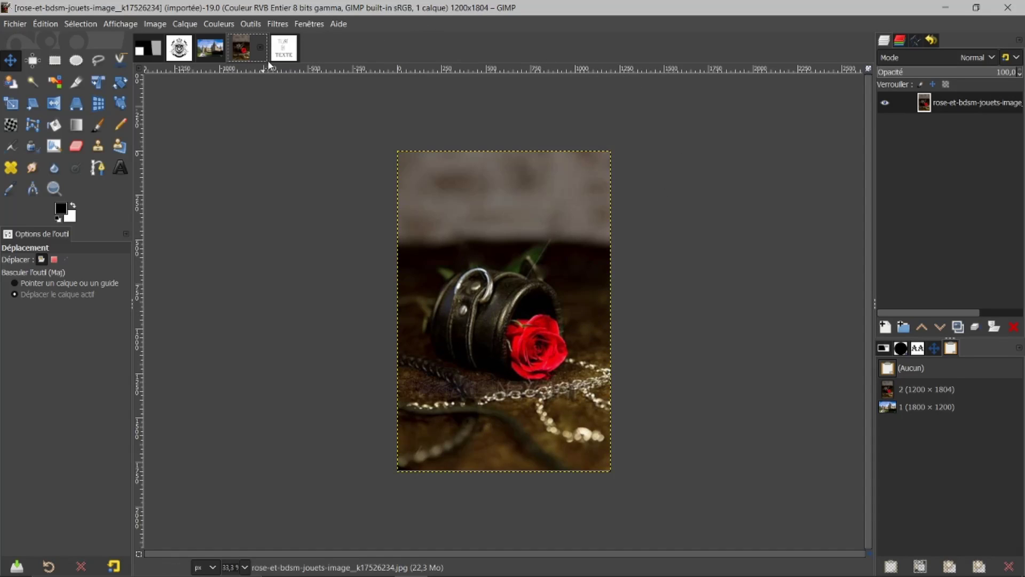
- In blazon.xcf, hide the white Calque layer and make the coat-of-arms layer active
left_click(283, 49)
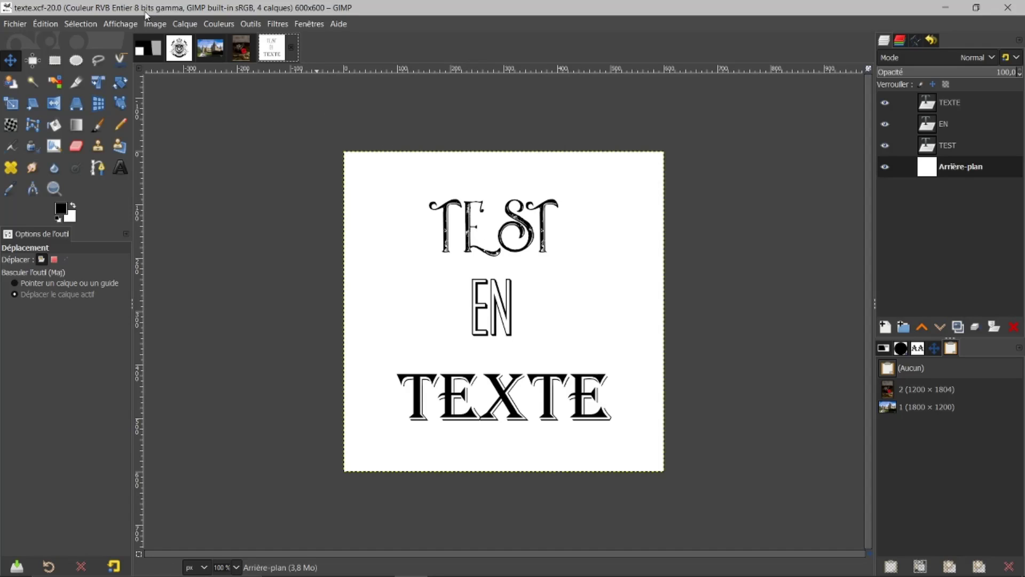
left_click(178, 51)
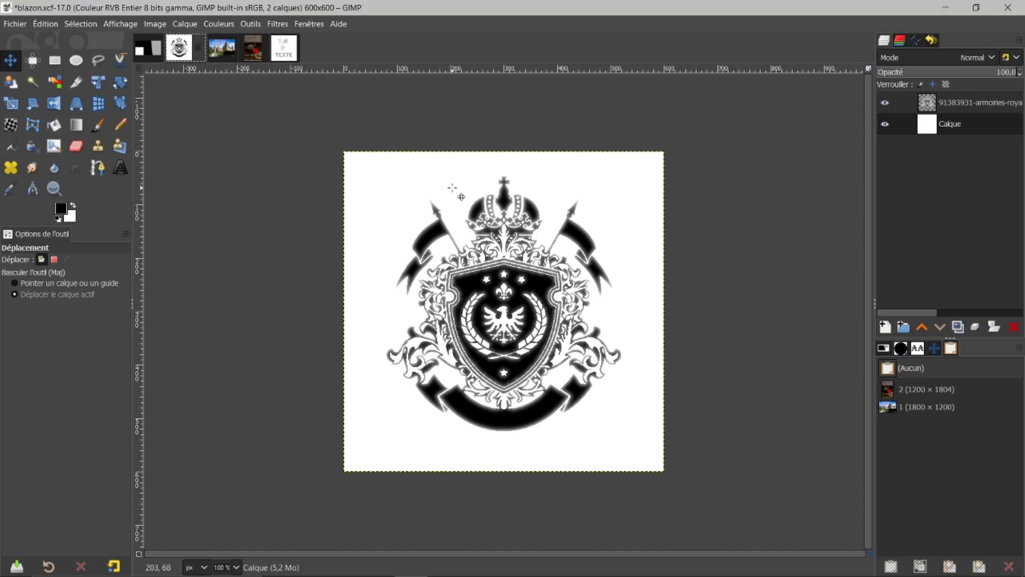
left_click(156, 48)
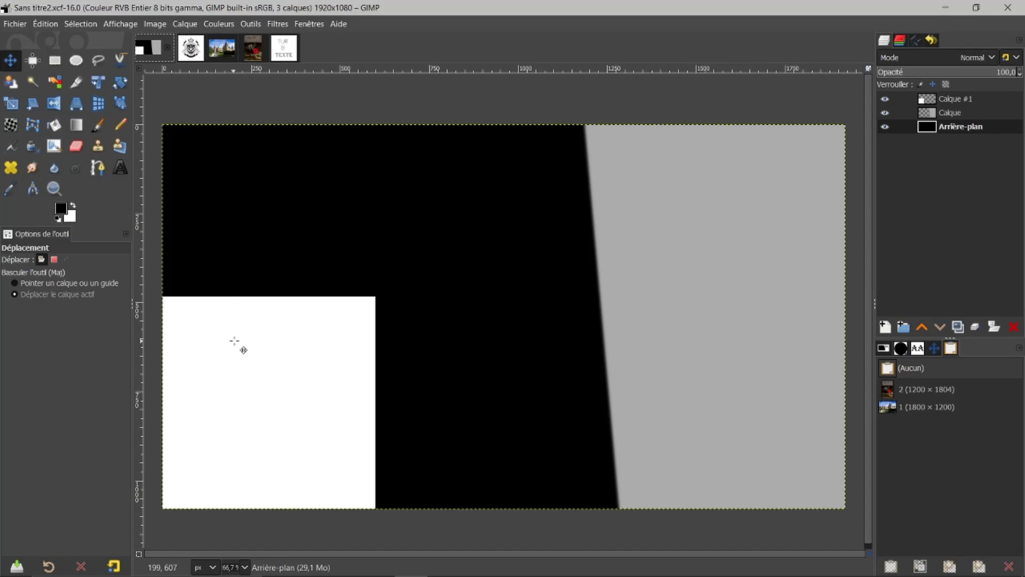
left_click(191, 49)
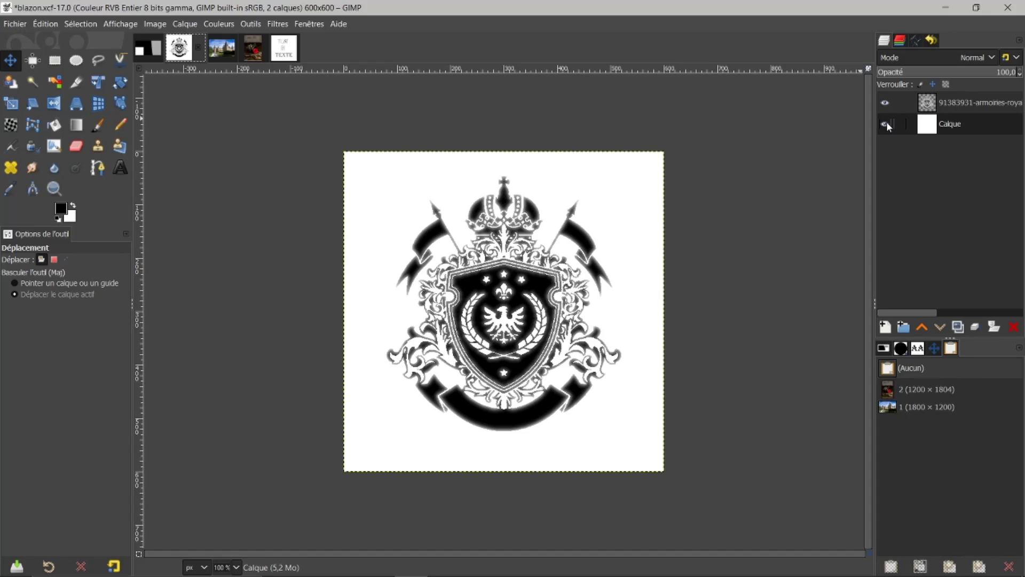
left_click(885, 124)
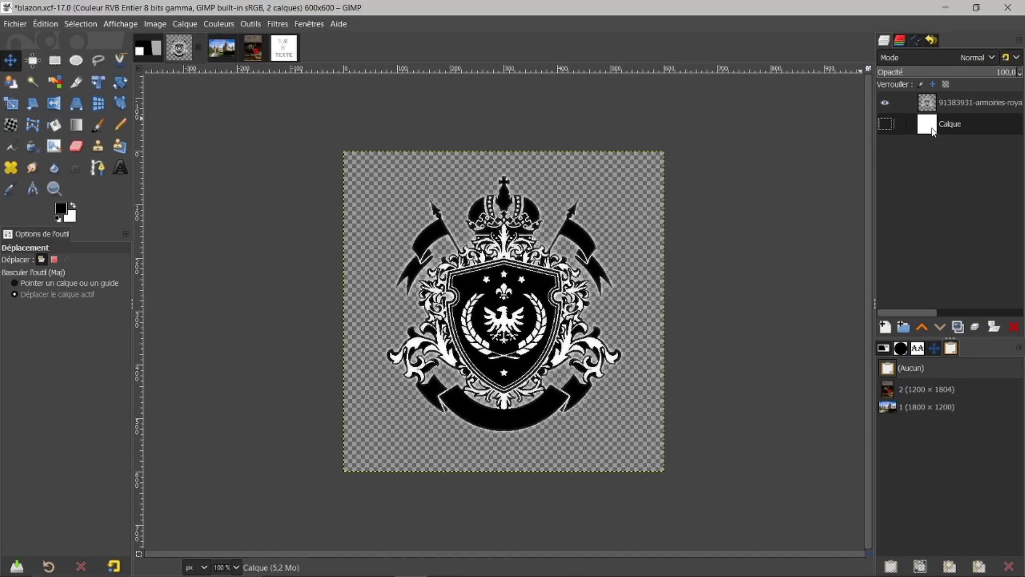
left_click(940, 103)
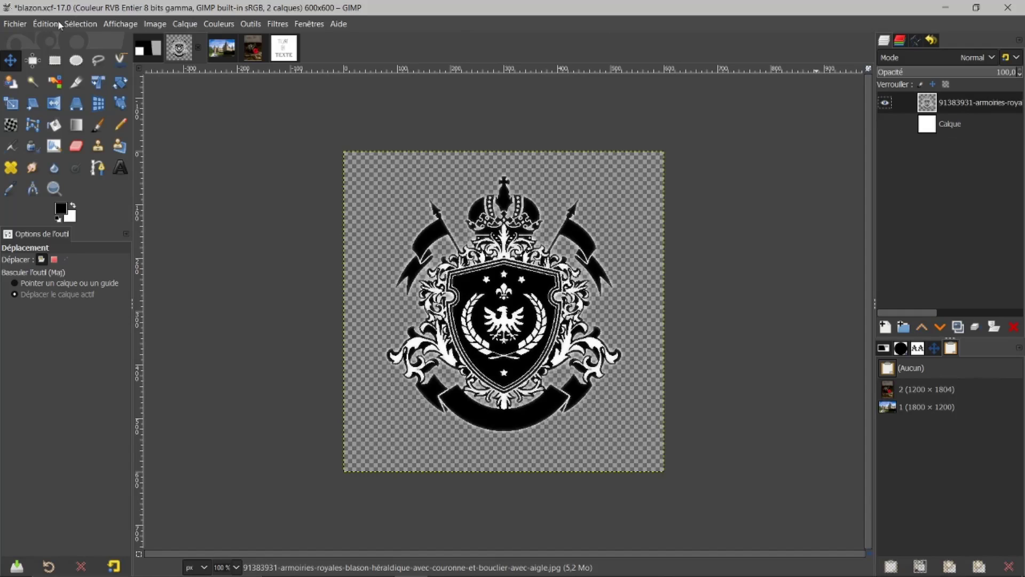
- Copy the visible coat of arms on its transparent background to a named clipboard called 3
left_click(38, 26)
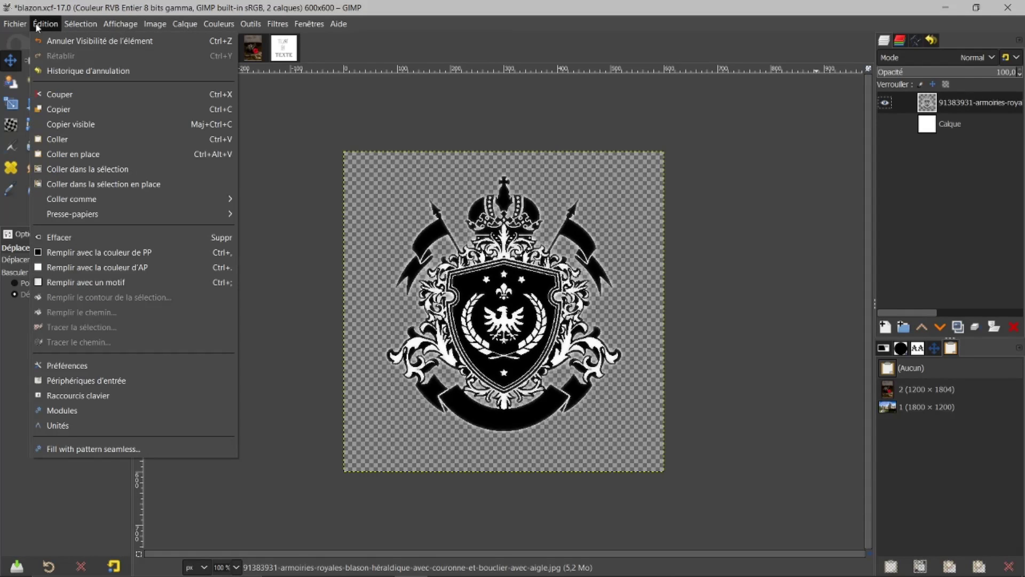
mouse_move(138, 213)
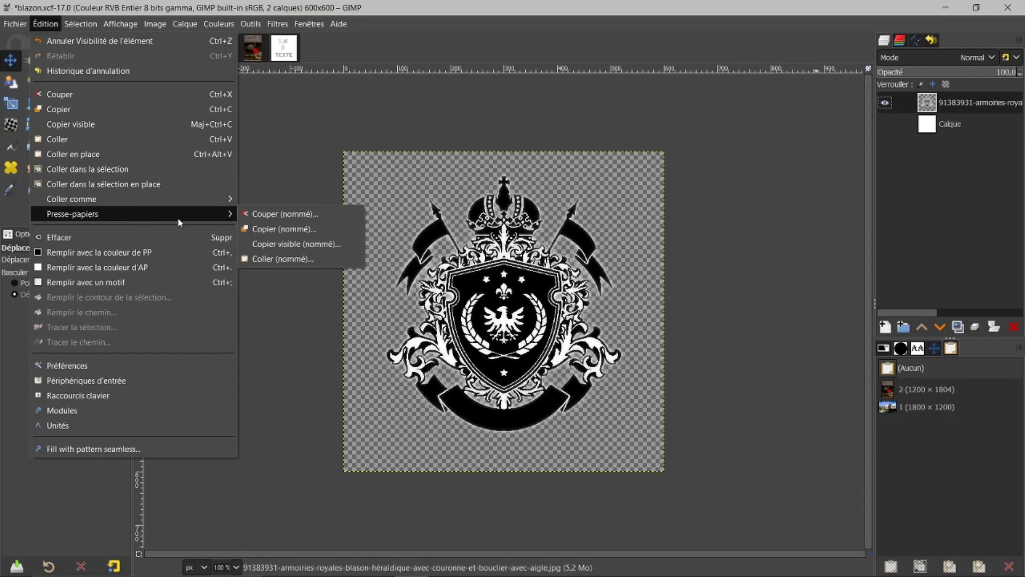
left_click(289, 245)
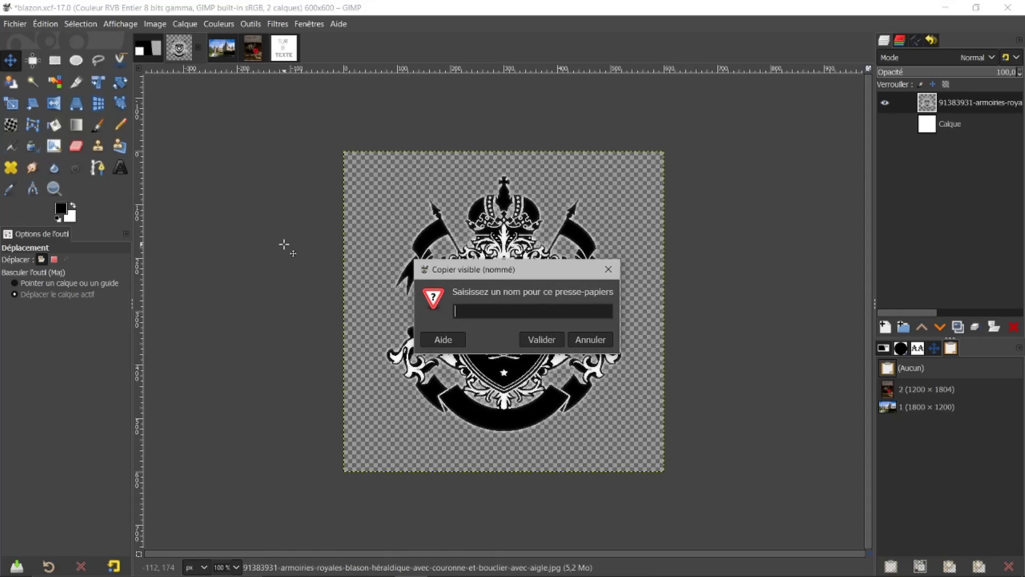
type("3")
left_click(548, 339)
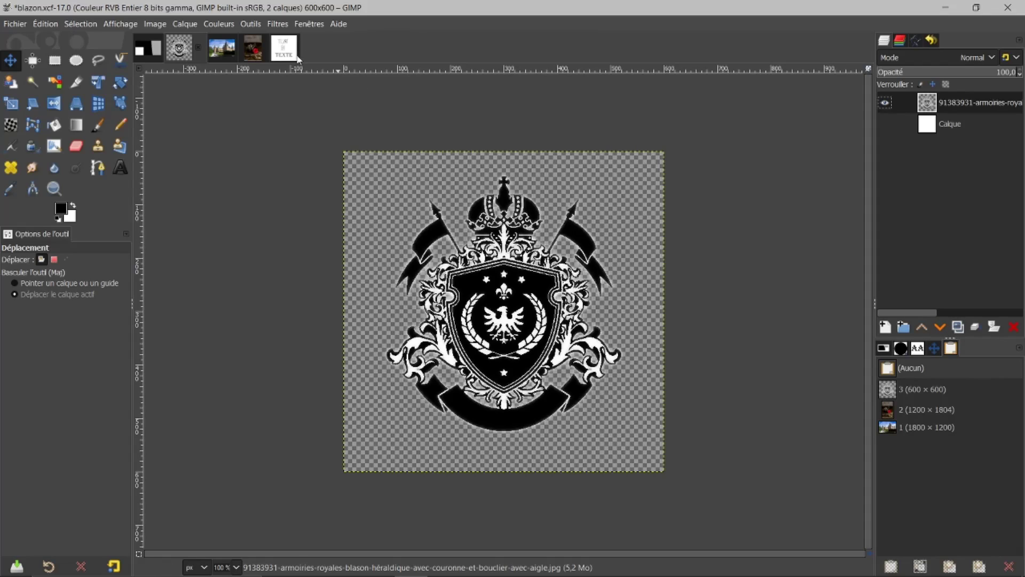
- Review the coat-of-arms and castle images against the Sans titre2.xcf template, and return to the template
left_click(153, 48)
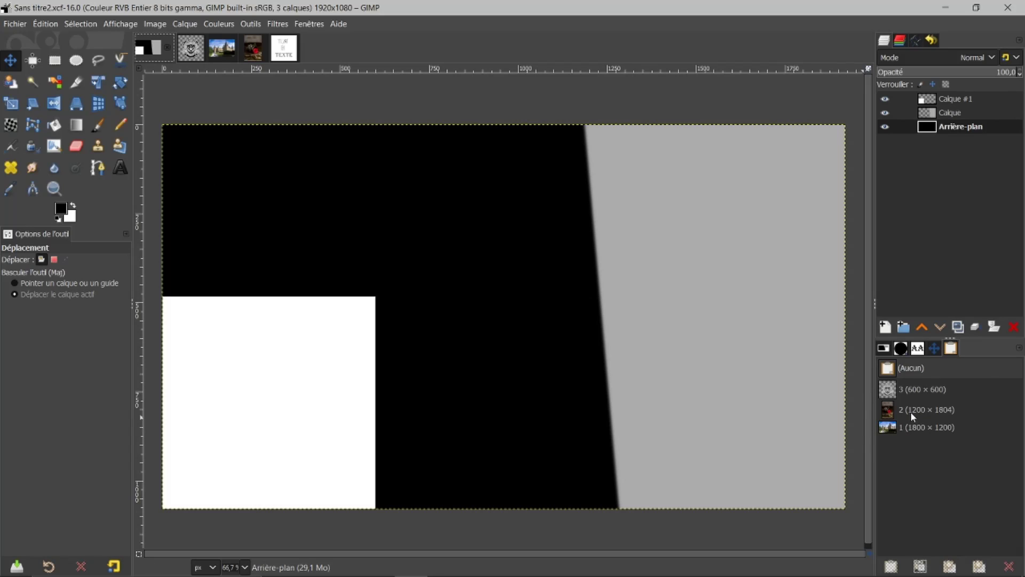
left_click(192, 48)
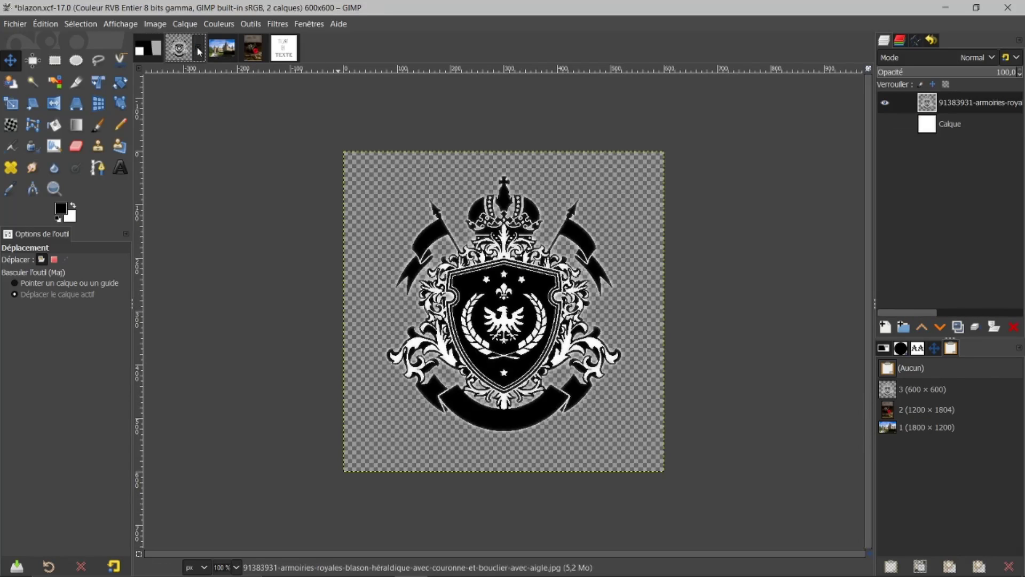
left_click(224, 50)
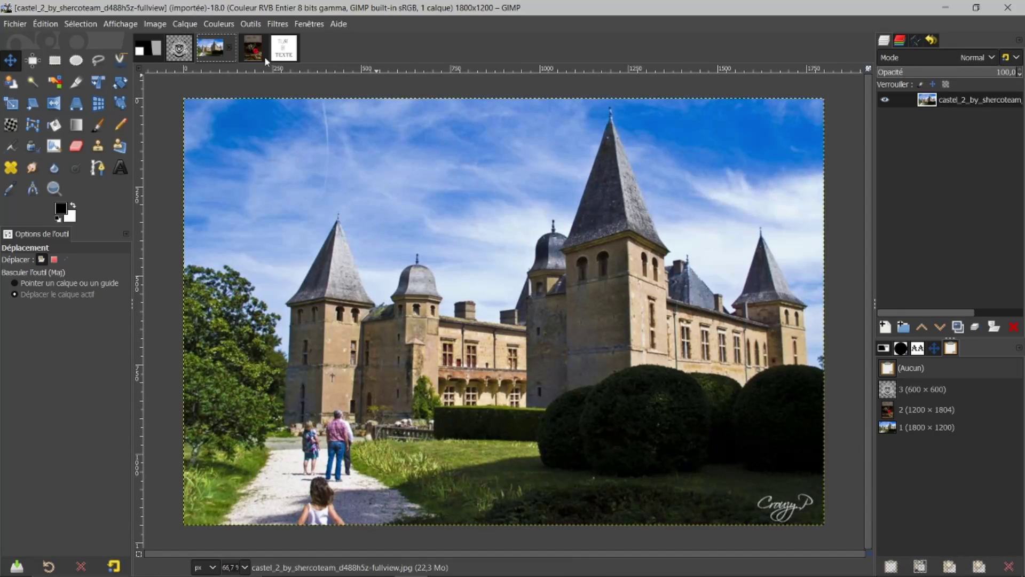
left_click(158, 51)
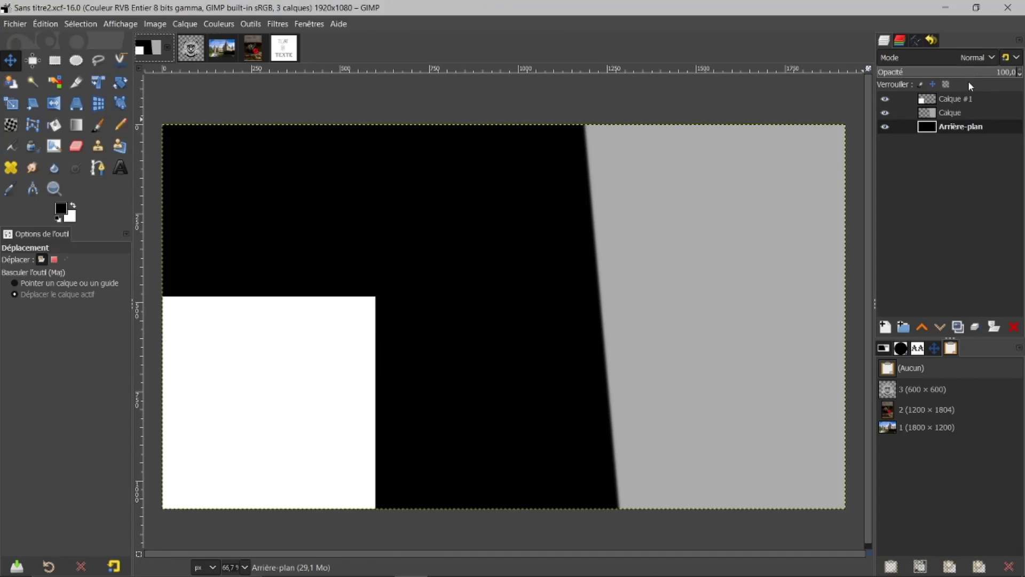
- Paste the castle from named clipboard 1 as a new layer directly above the Arrière-plan layer
left_click(927, 128)
left_click(894, 429)
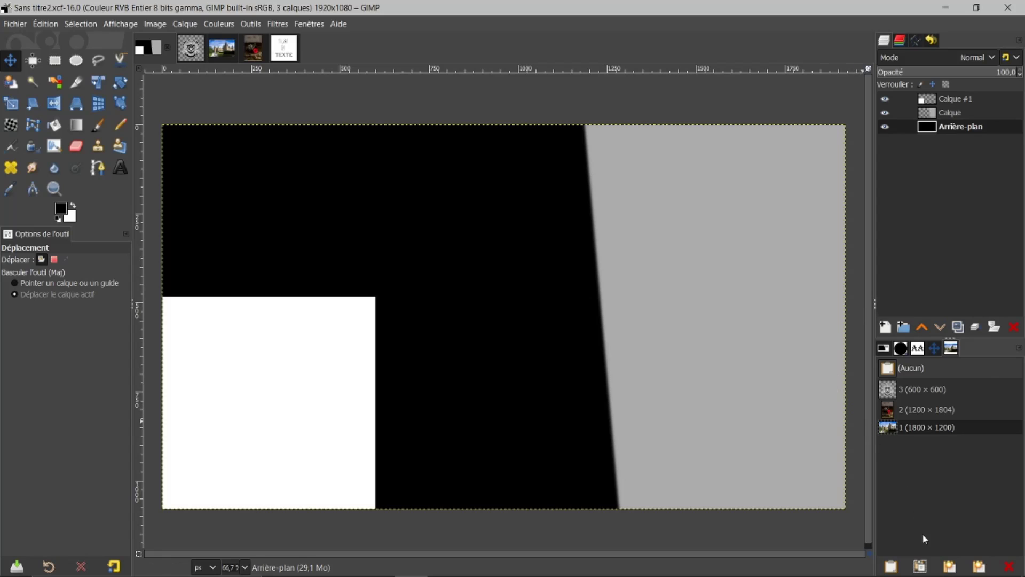
left_click(919, 566)
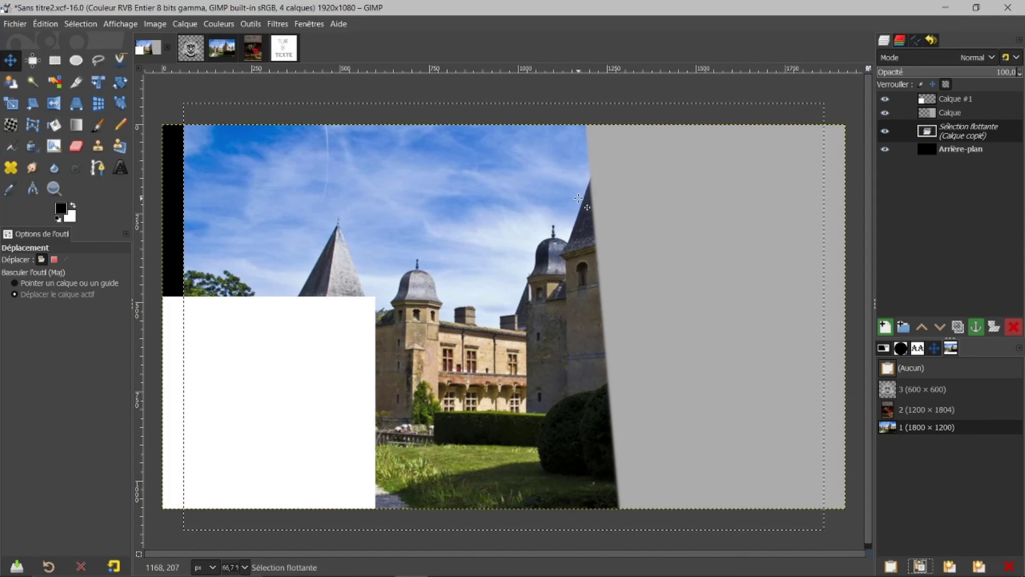
key("ctrl+z")
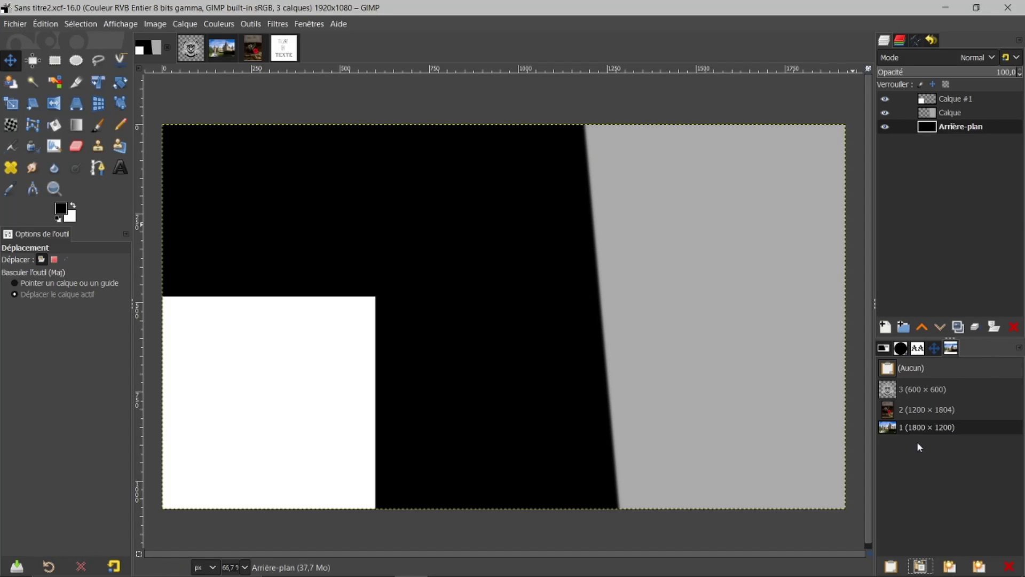
left_click(951, 568)
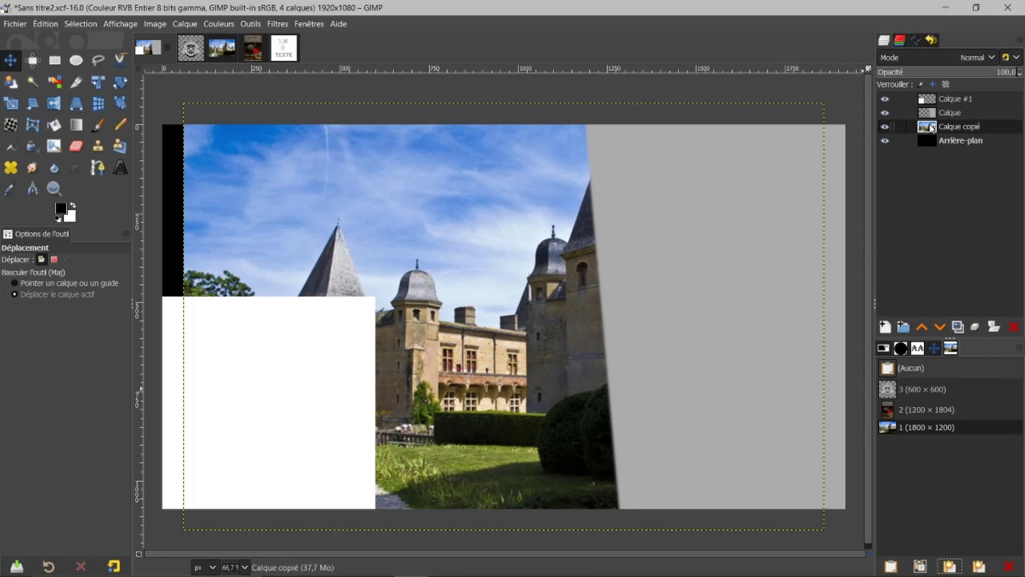
- Start scaling the castle layer, try moving it with the image preview off, and reset the transform with the preview back on
left_click(10, 103)
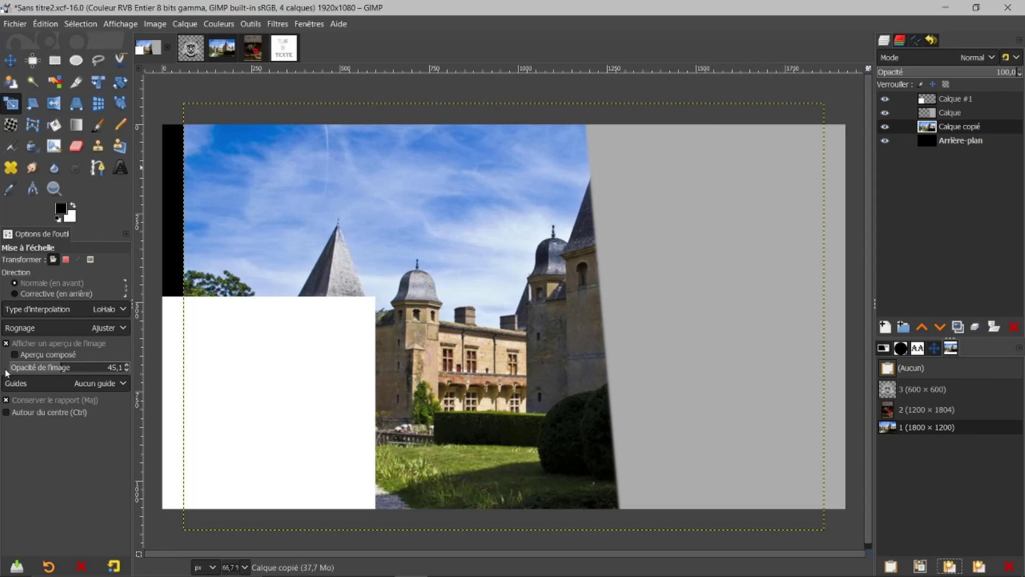
left_click(6, 343)
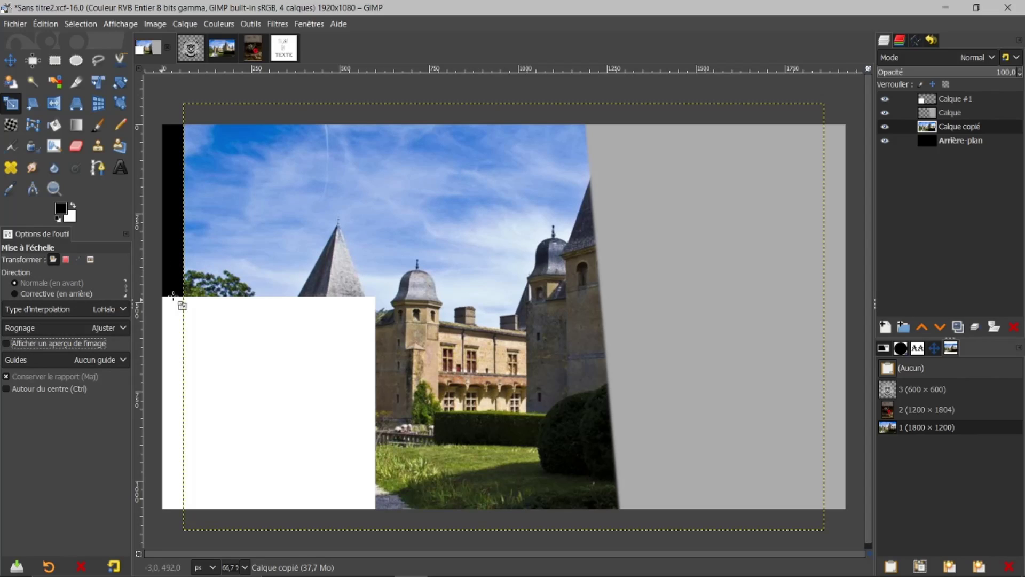
left_click(541, 203)
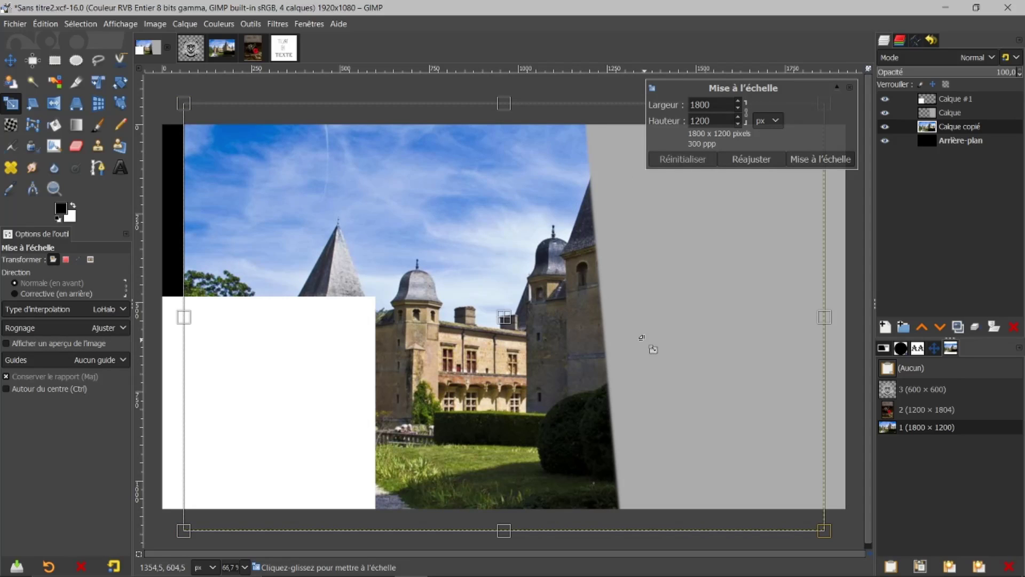
mouse_move(504, 318)
left_mouse_down()
mouse_move(460, 317)
mouse_move(519, 327)
left_mouse_up()
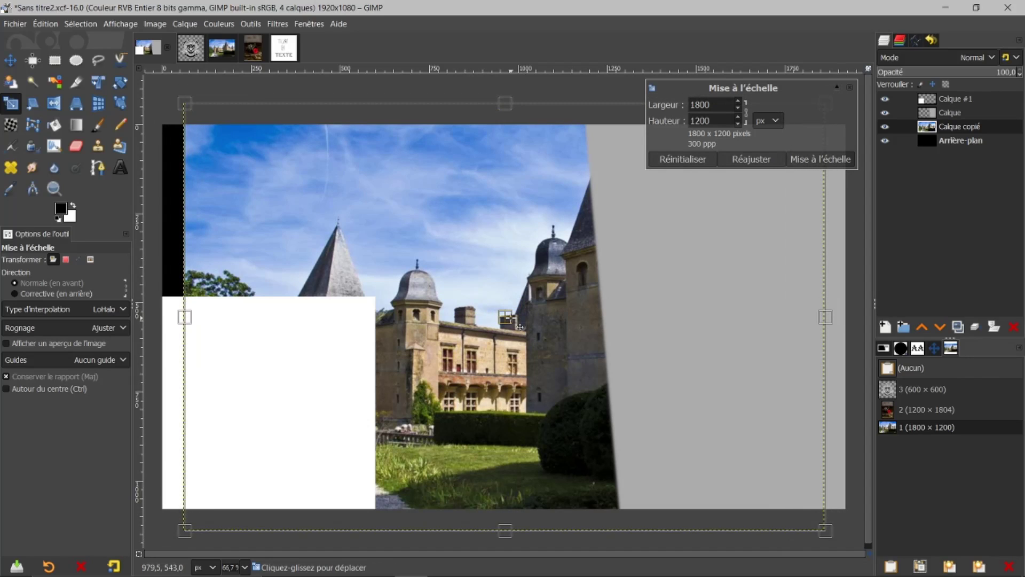
left_click(693, 159)
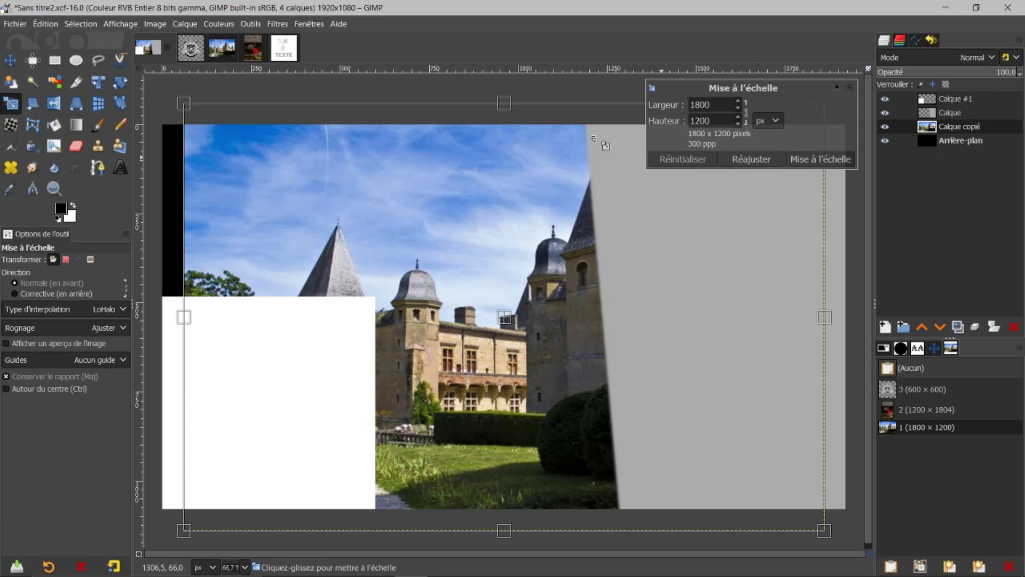
left_click(7, 346)
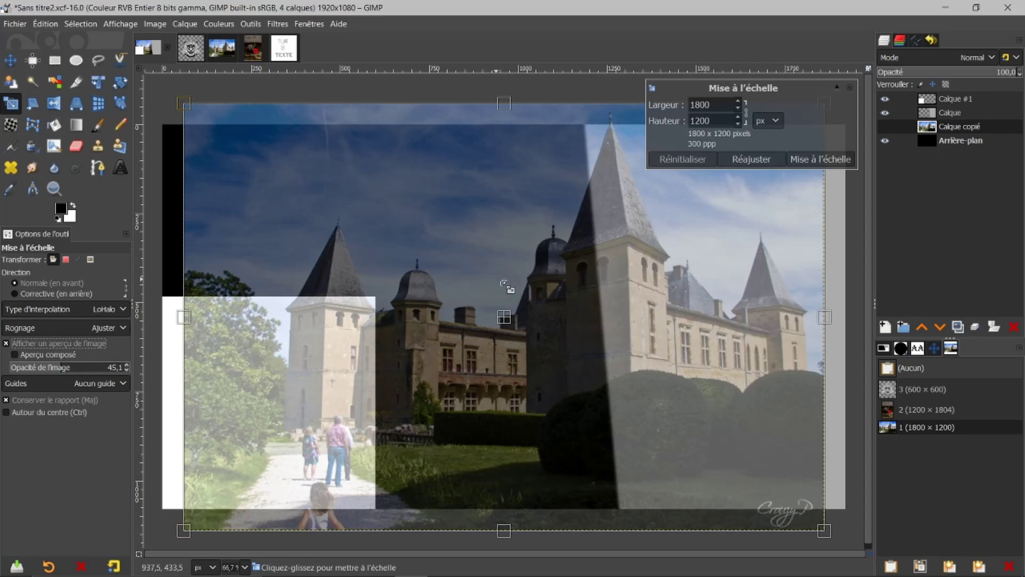
- Scale the castle layer to 1684 × 1123 px and position its main tower between the white and grey shapes
left_click_drag(514, 330, 319, 314)
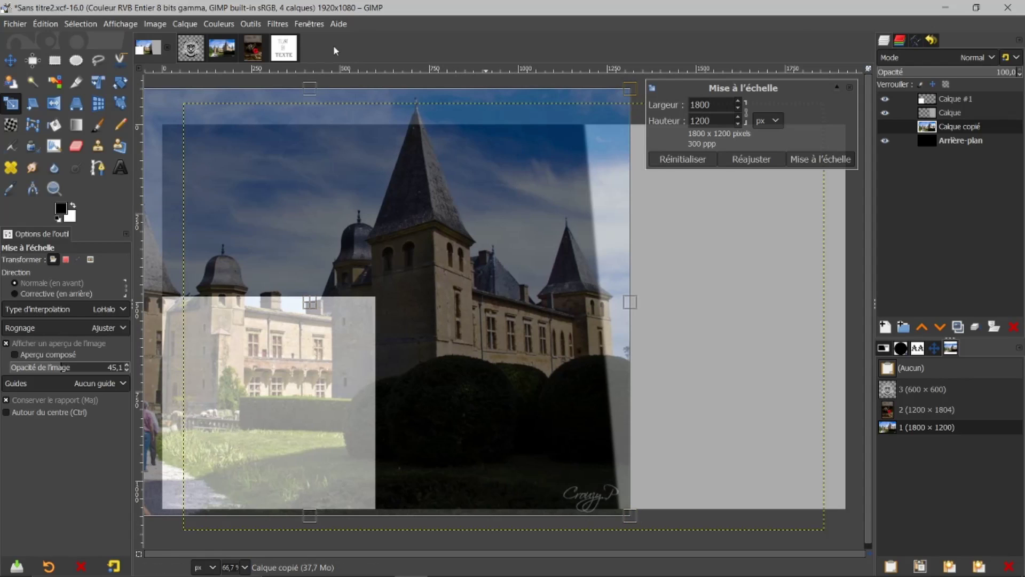
left_click_drag(311, 86, 313, 116)
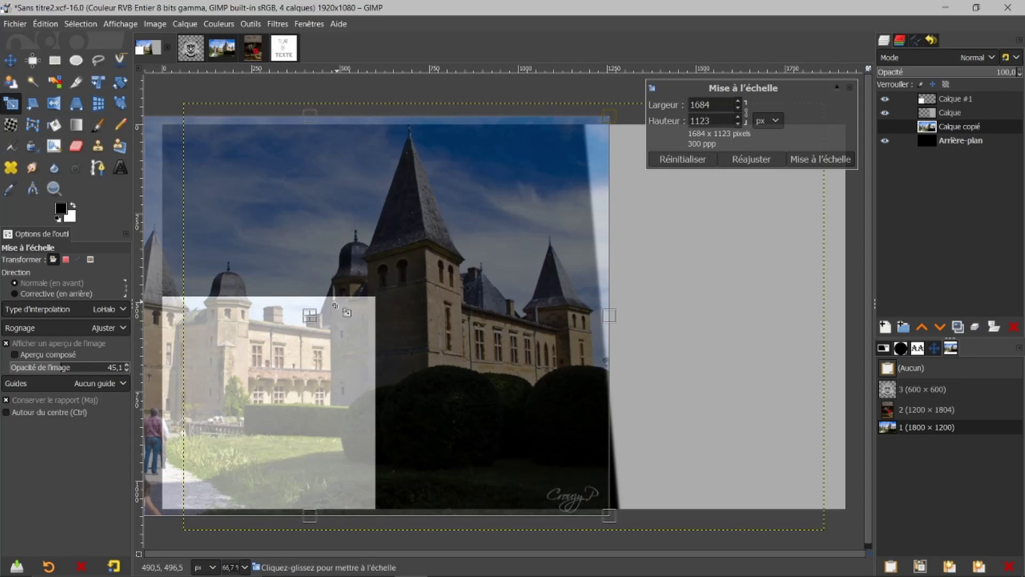
left_click_drag(311, 313, 323, 315)
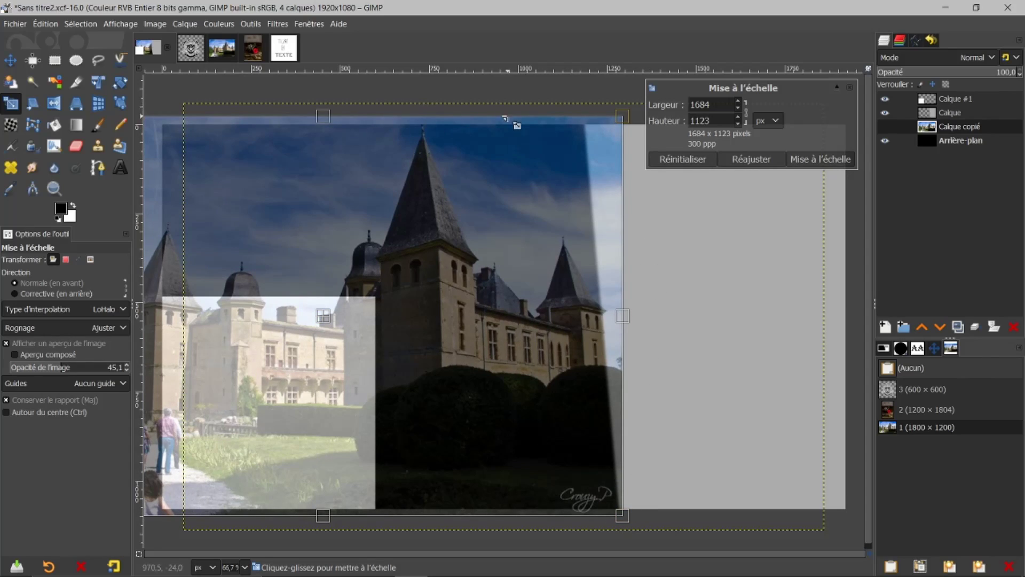
left_click(815, 160)
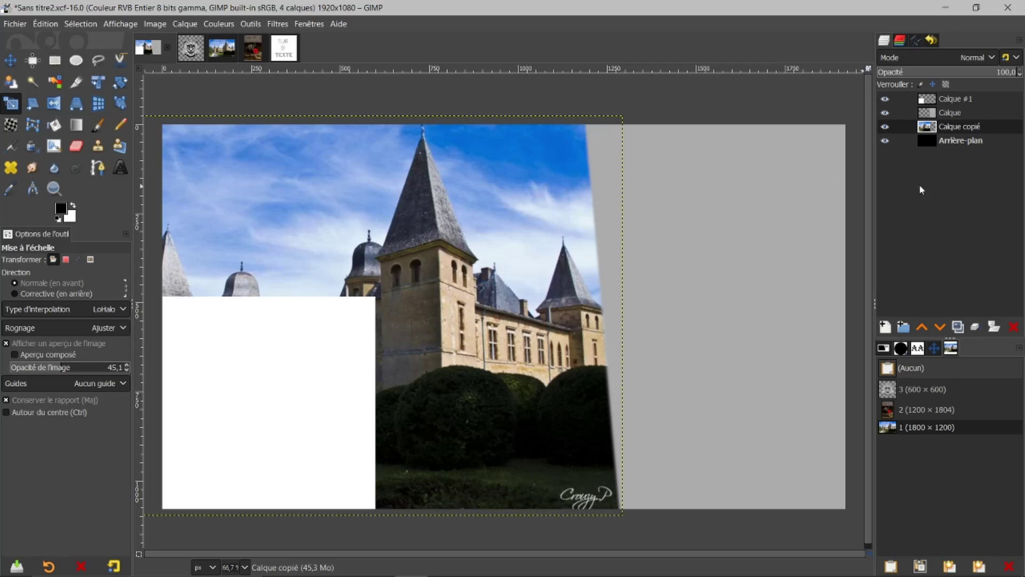
- Make the Calque layer active and create a selection of its grey shape from the layer's alpha
left_click(931, 116)
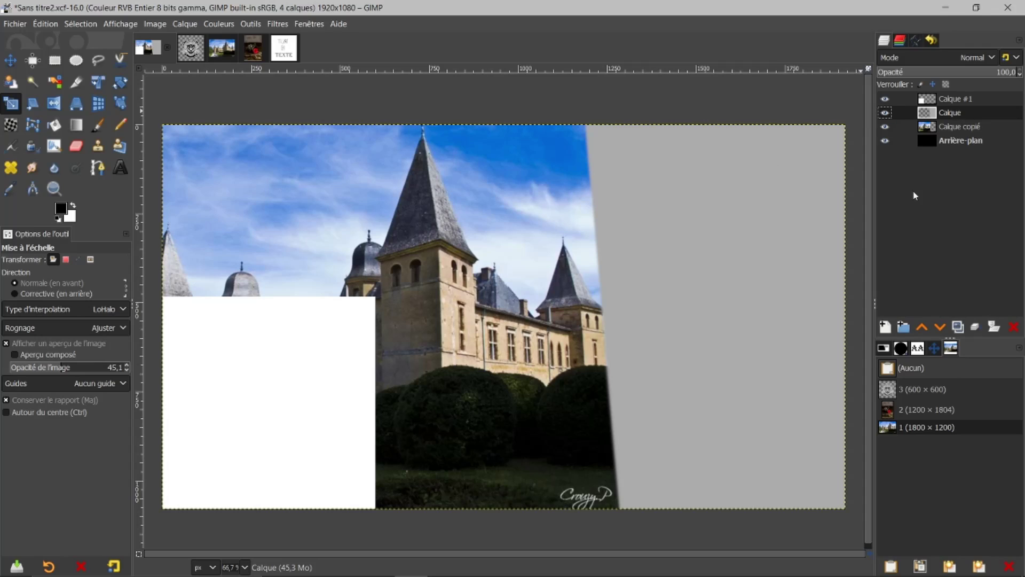
right_click(953, 113)
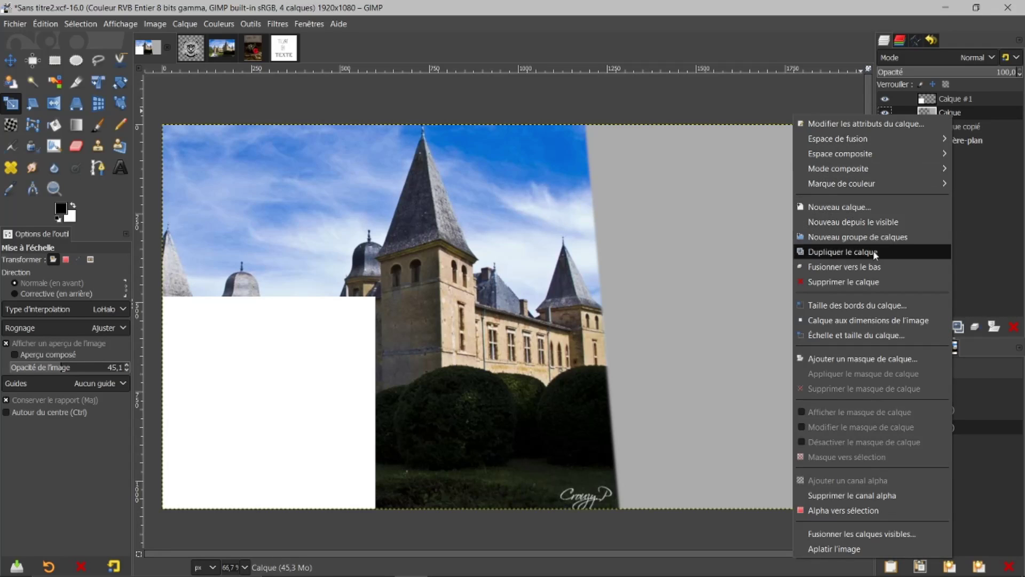
left_click(843, 511)
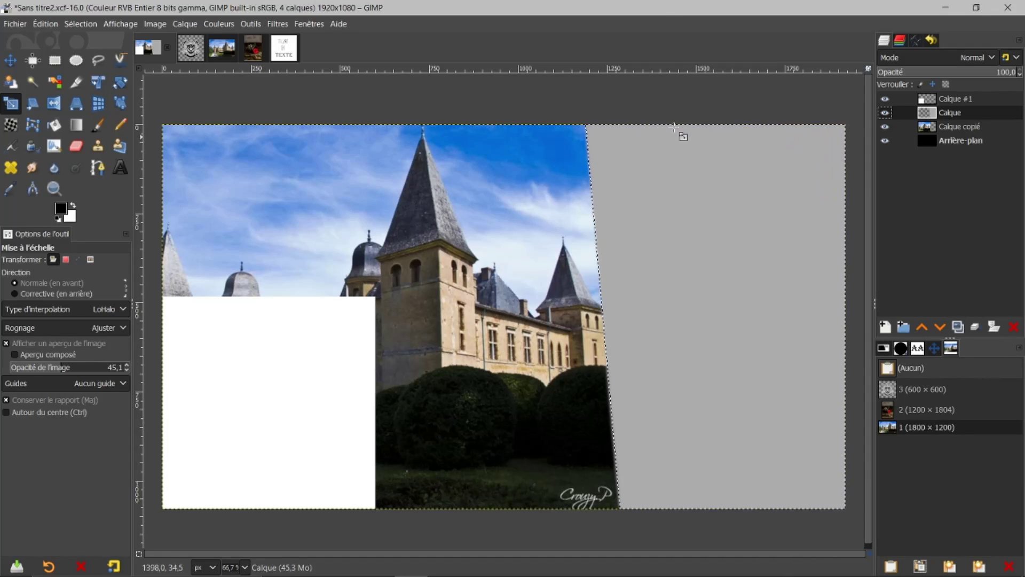
- Try pasting the rose from named clipboard 2 as a new layer and scaling it down while the grey shape is selected
left_click(911, 408)
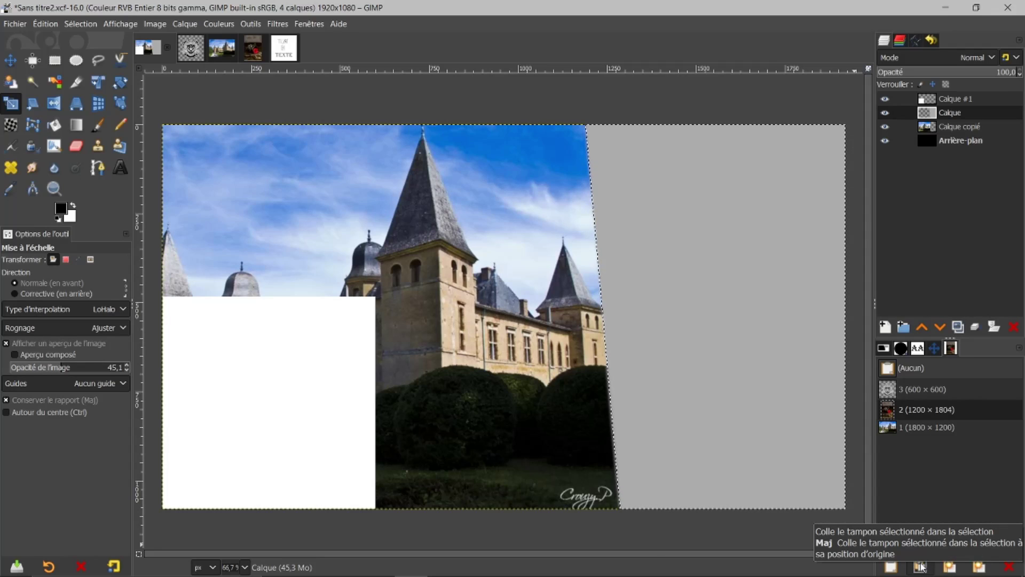
left_click(948, 570)
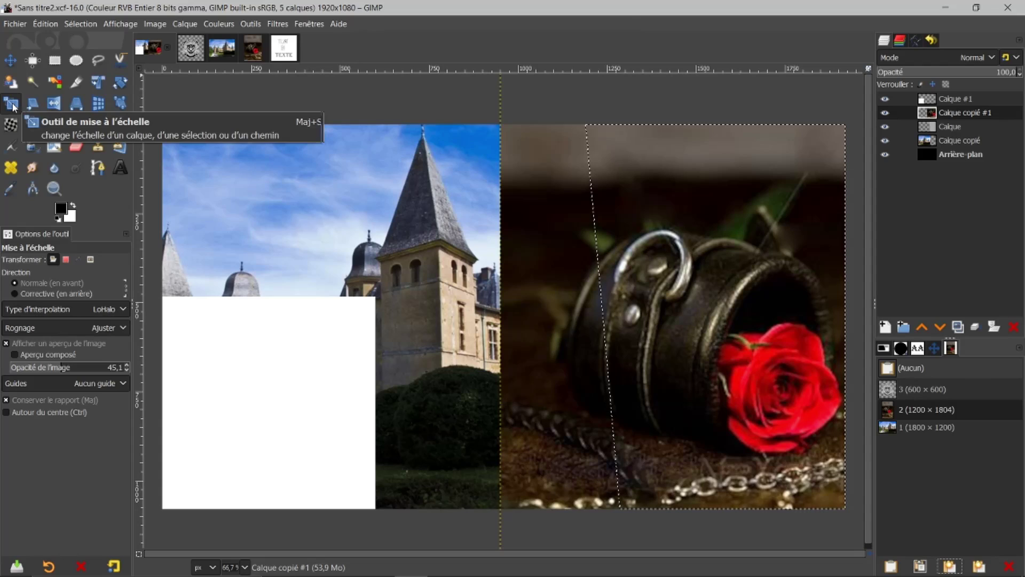
left_click(714, 302)
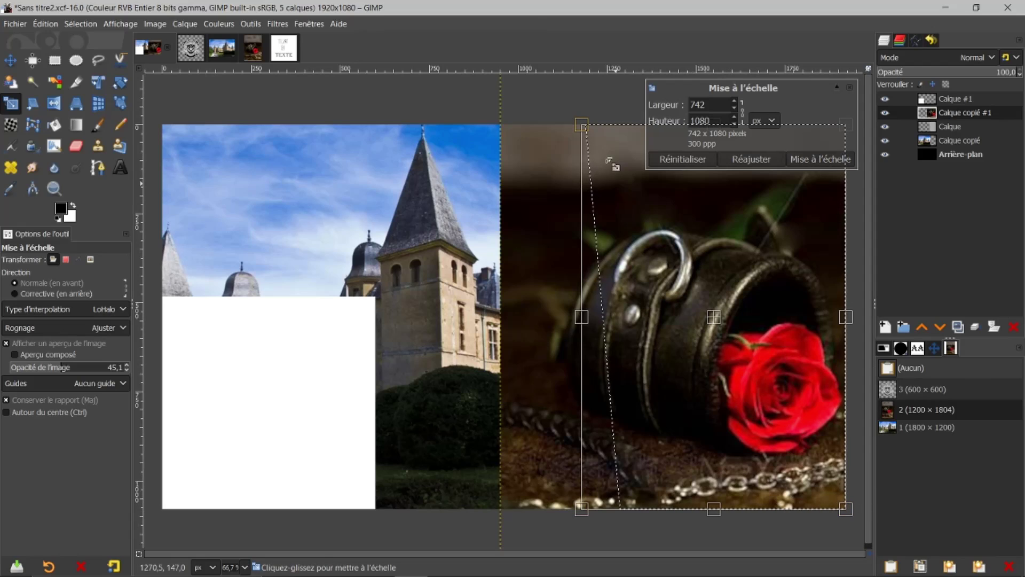
left_click_drag(585, 127, 668, 230)
left_click(828, 159)
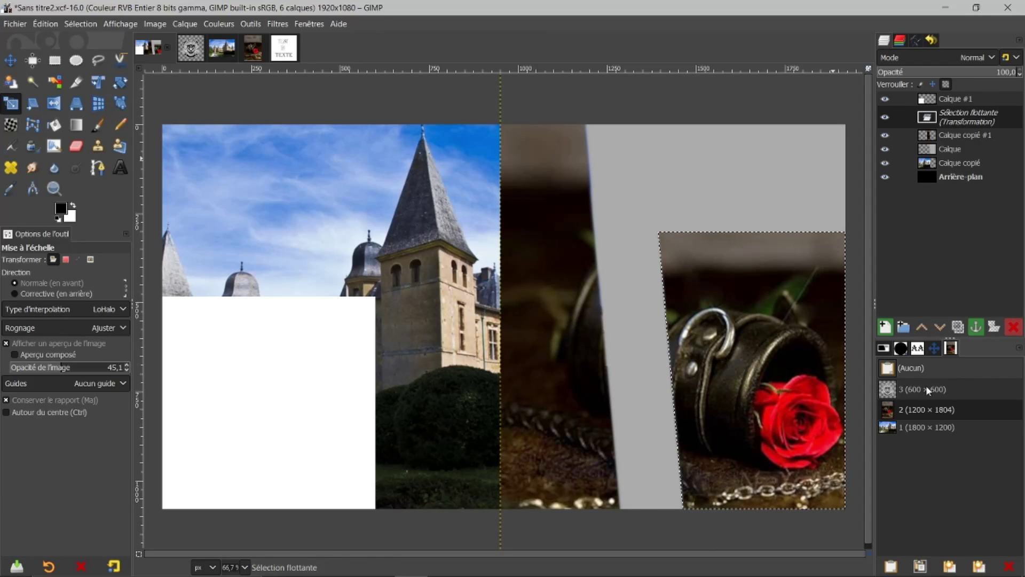
key("ctrl+z")
key("ctrl+z")
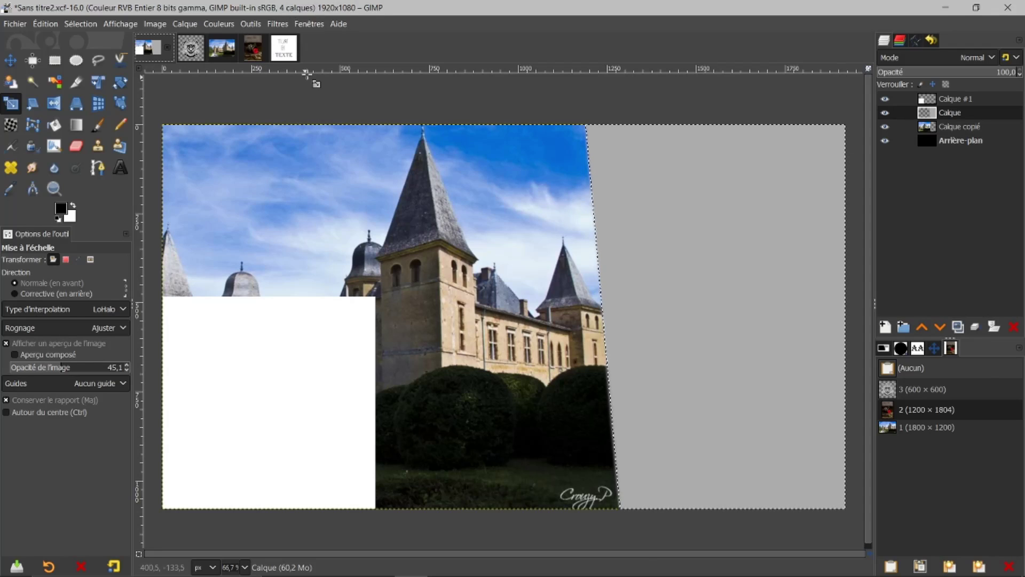
- Switch to the rose image and scale the whole image to 75 percent in width and height
left_click(255, 50)
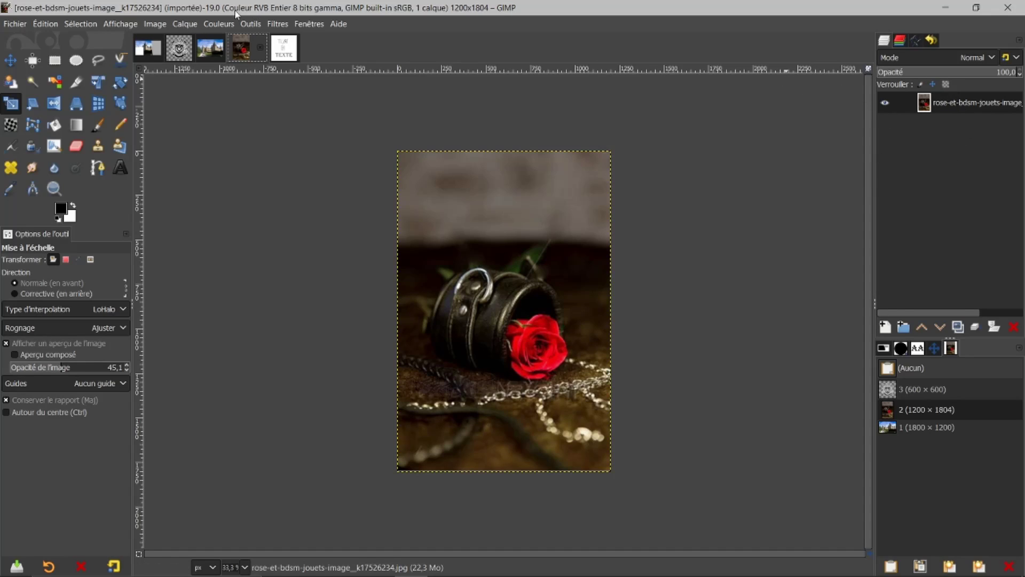
left_click(154, 23)
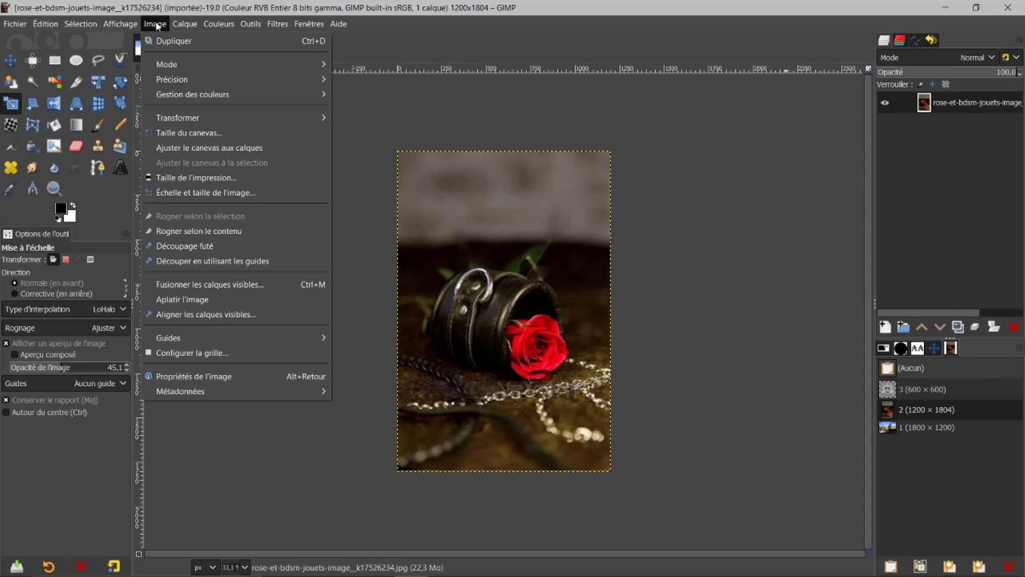
left_click(179, 192)
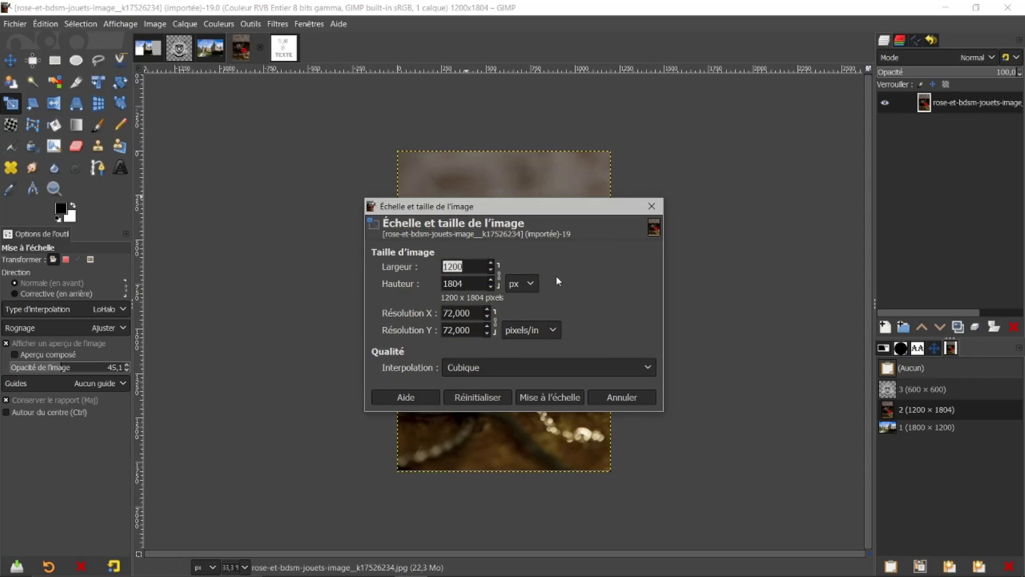
left_click(531, 284)
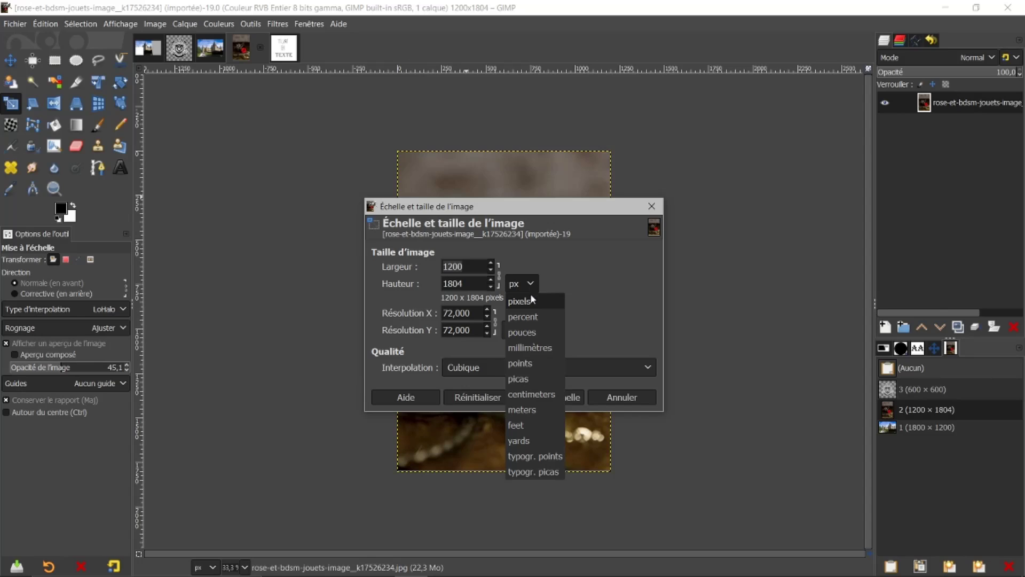
left_click(525, 316)
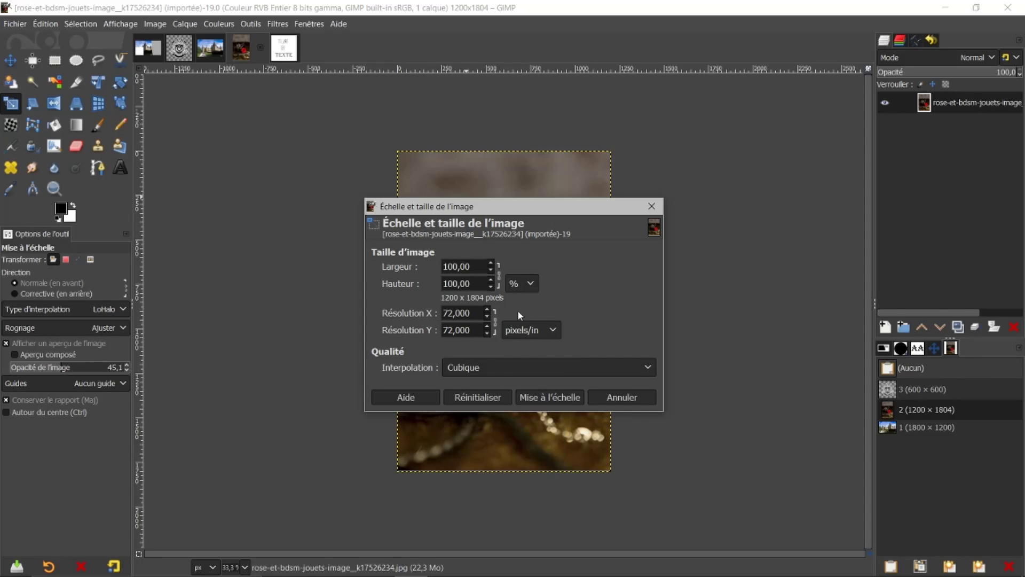
triple_click(479, 265)
type("75")
key("Return")
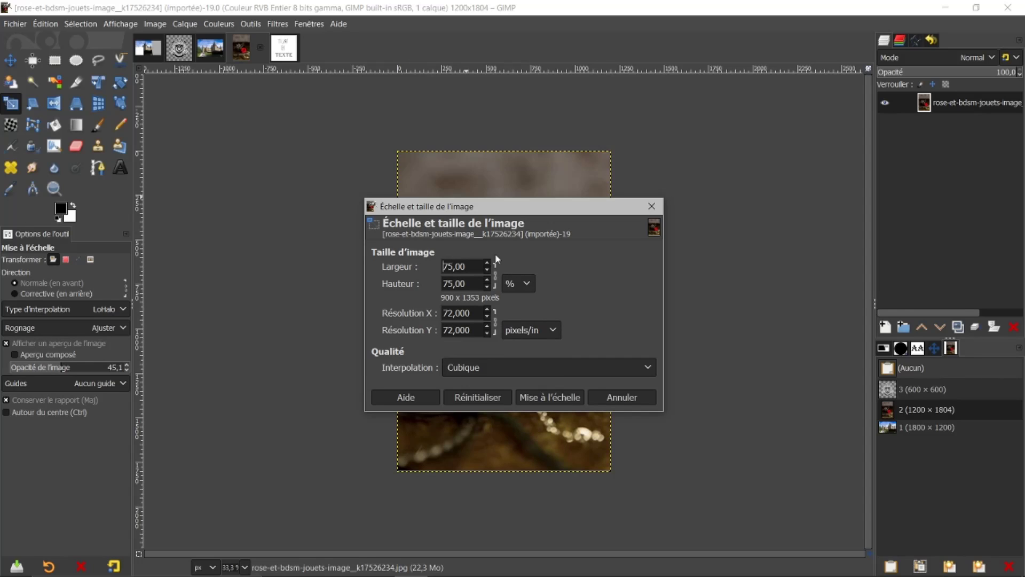
left_click(543, 397)
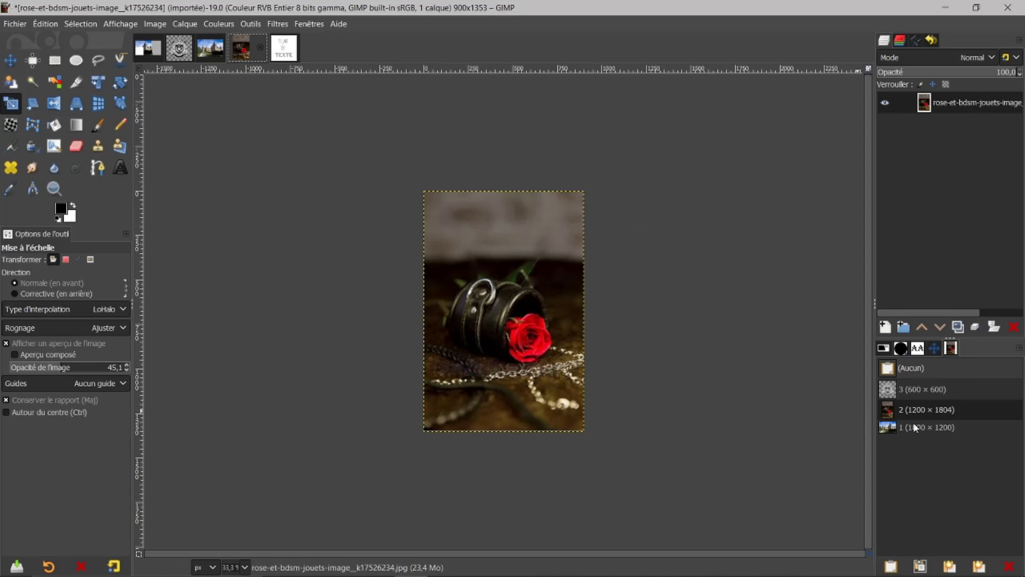
- Copy the reduced rose image to a named clipboard called 75%
left_click(44, 22)
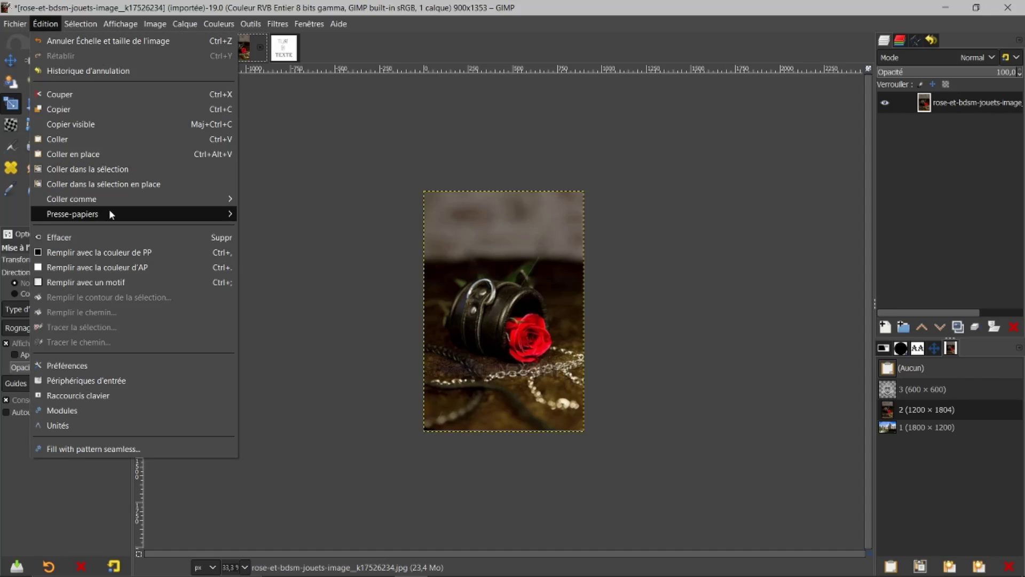
mouse_move(109, 212)
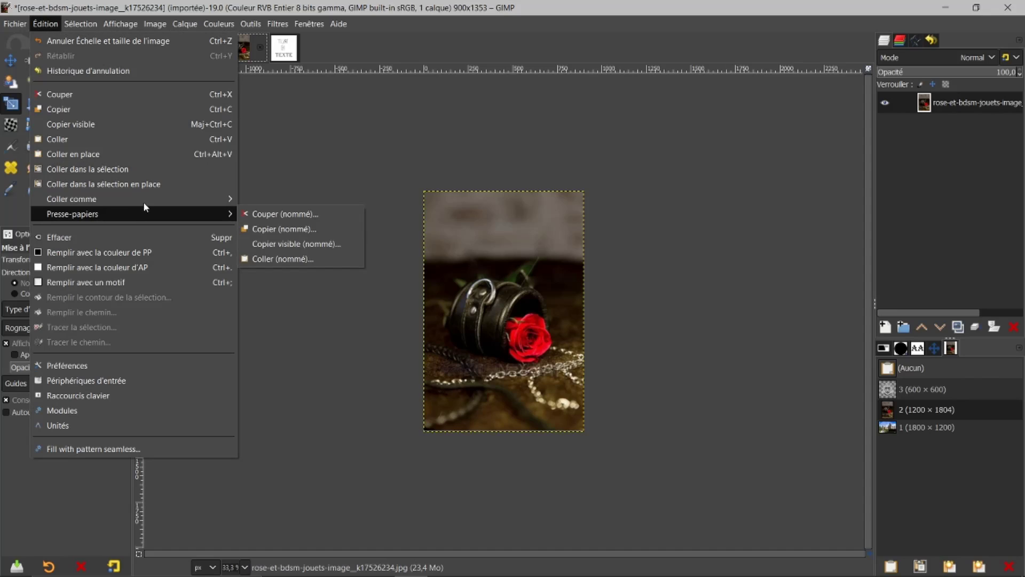
left_click(266, 230)
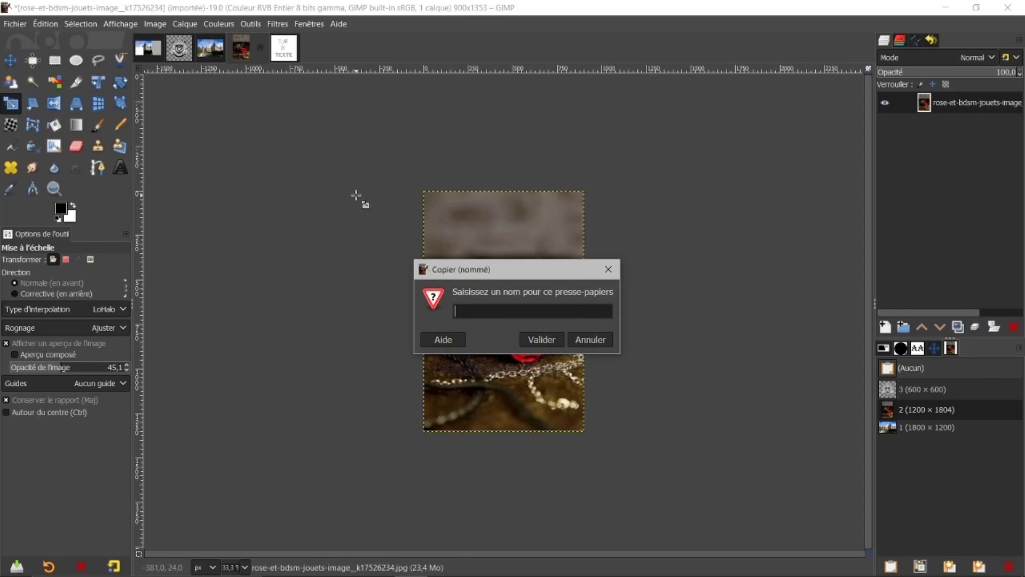
type("75%")
left_click(545, 341)
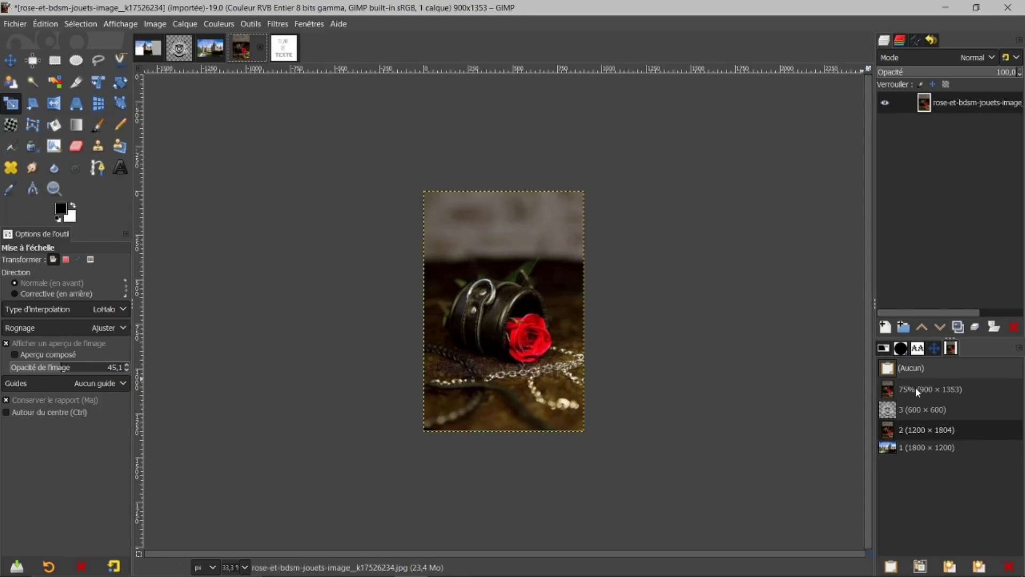
- In the template image, paste the 75% named clipboard into the selected grey shape, anchor the floating selection and clear the selection
left_click(148, 47)
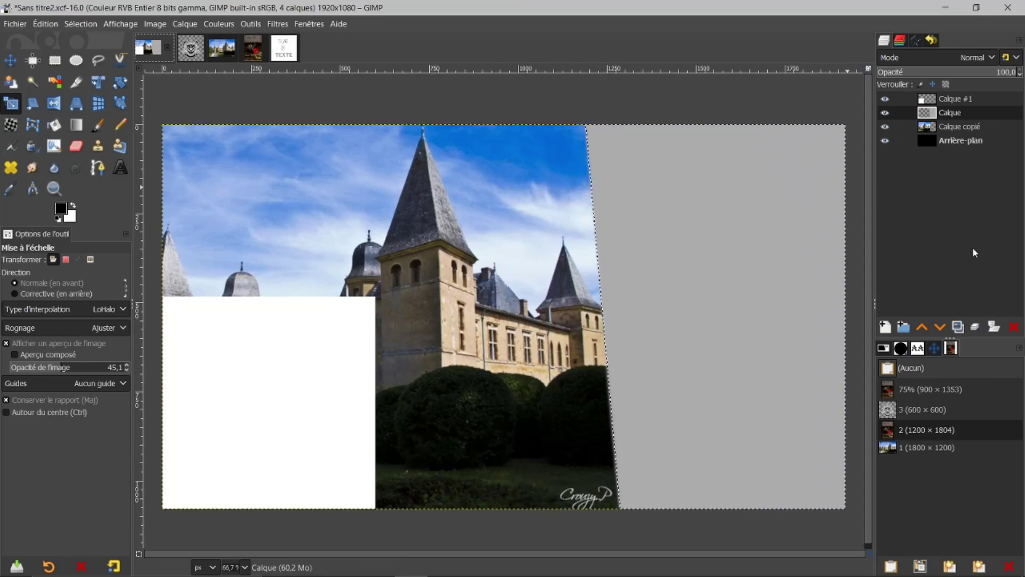
left_click(918, 390)
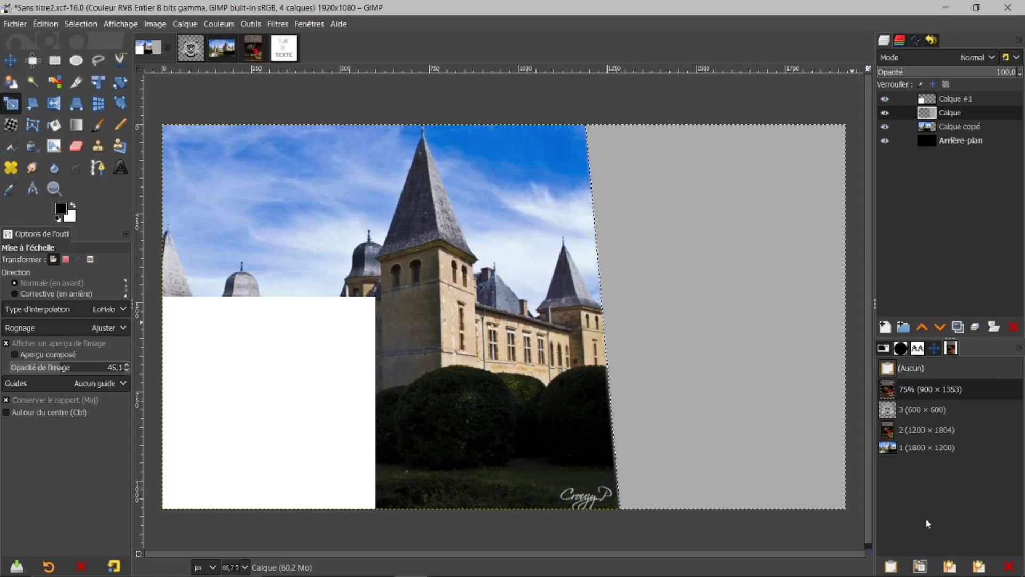
left_click(919, 567)
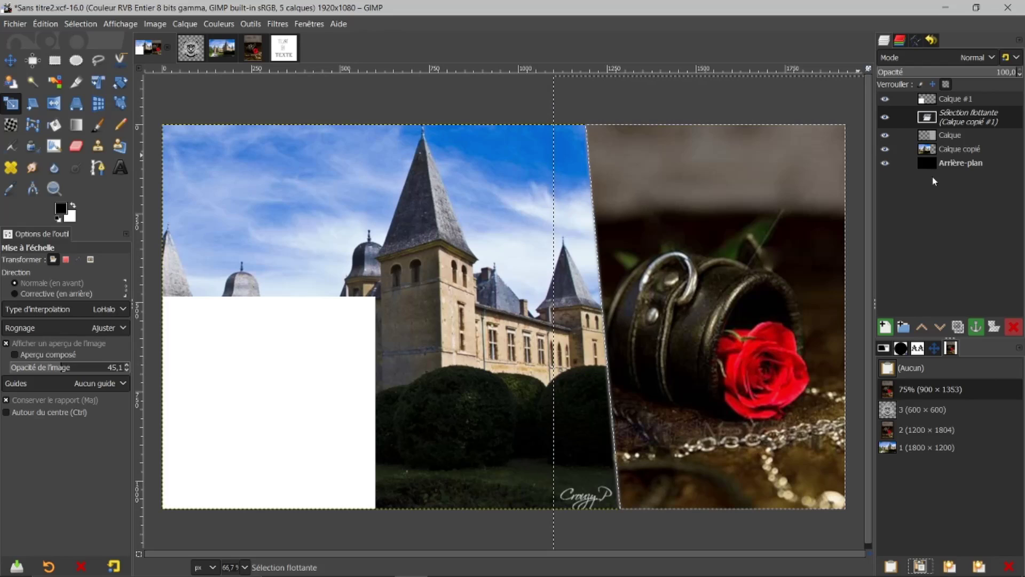
left_click(975, 327)
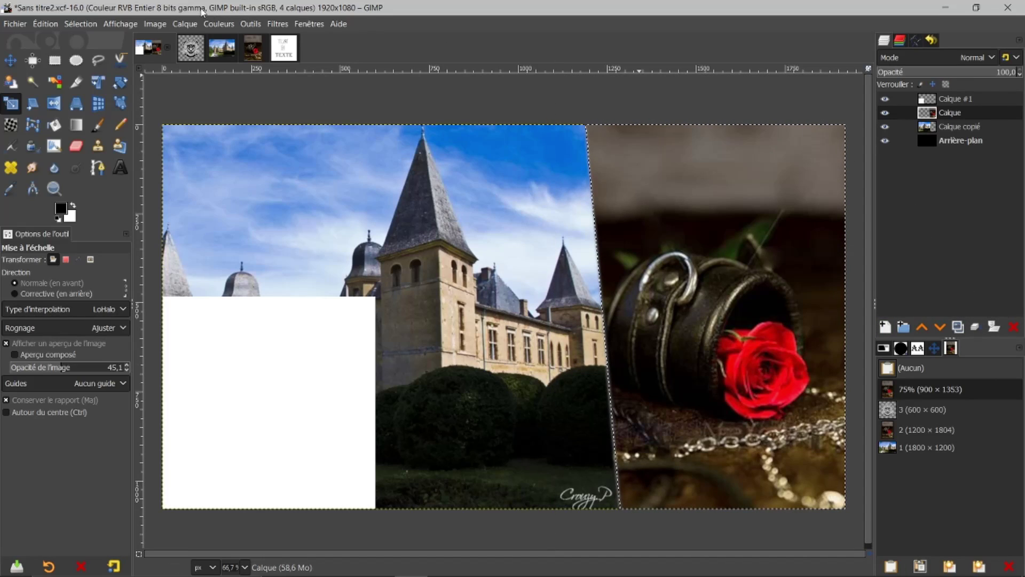
left_click(87, 24)
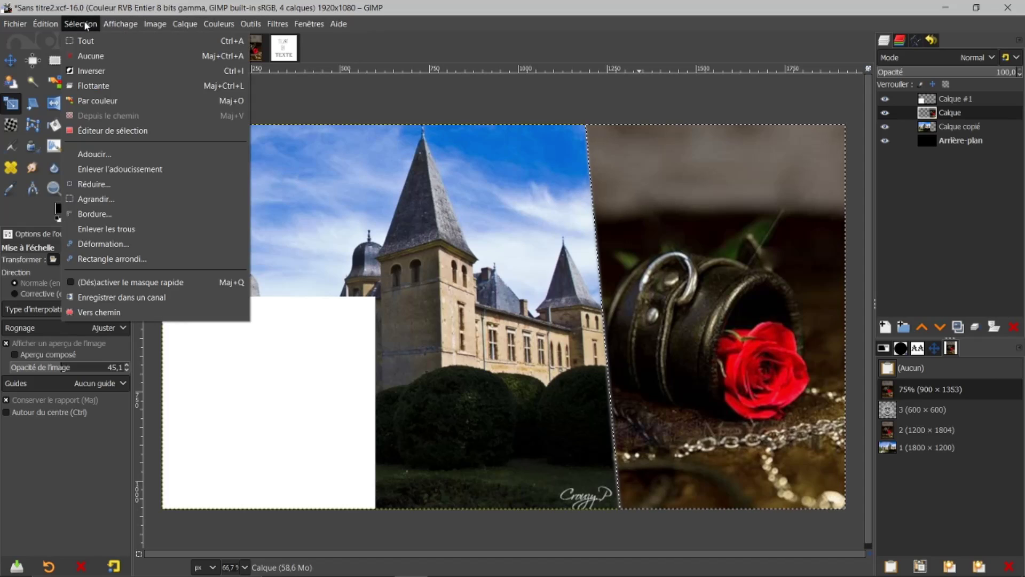
left_click(89, 55)
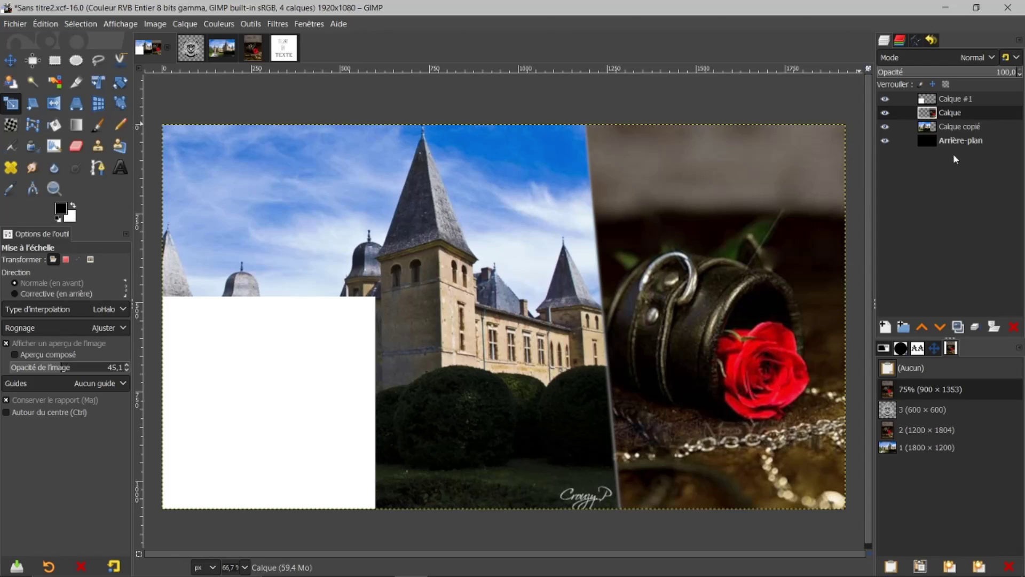
- Make the template's Calque #1 layer active, and hide the white Arrière-plan layer in the text image
left_click(953, 102)
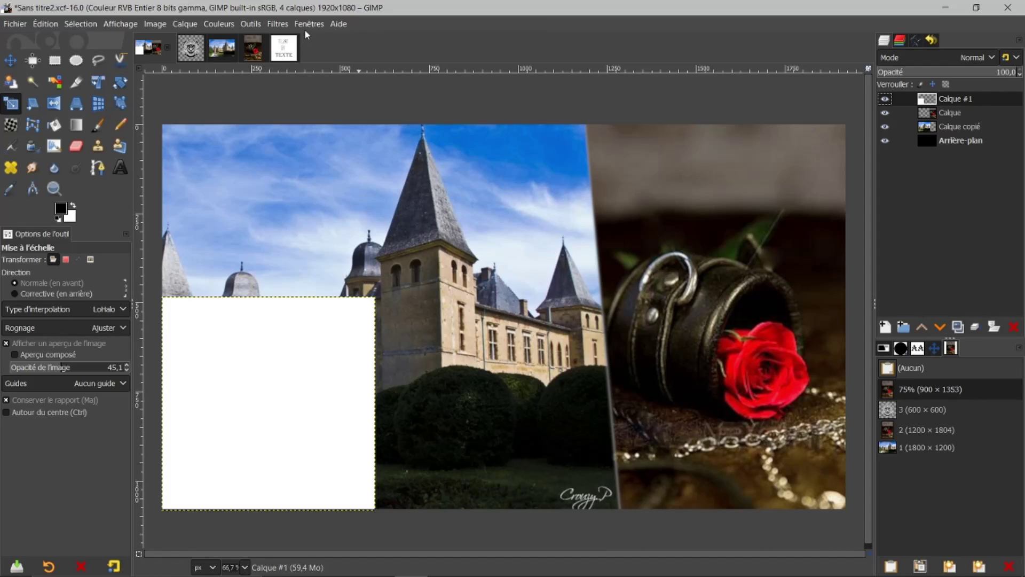
left_click(290, 50)
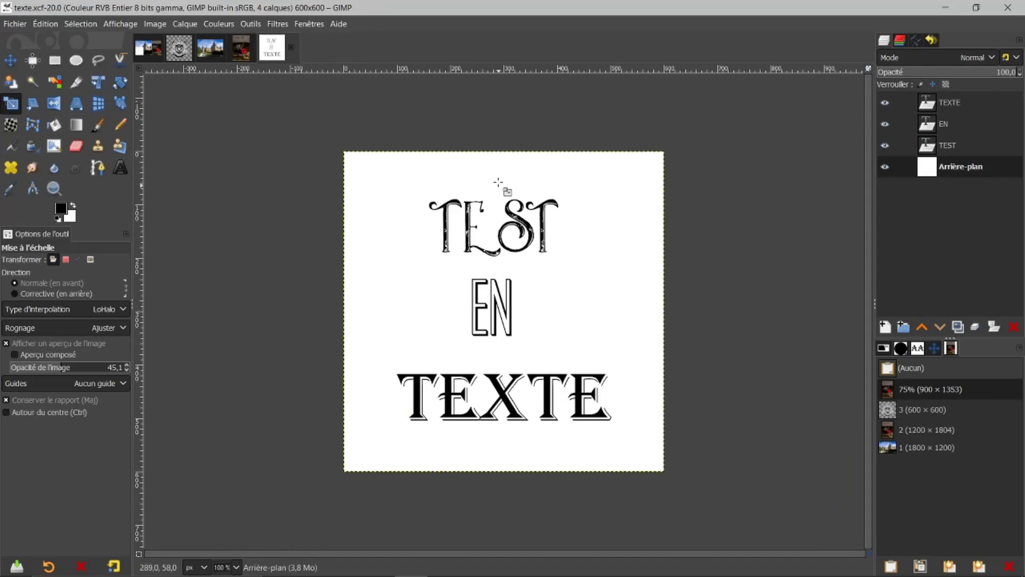
left_click(885, 167)
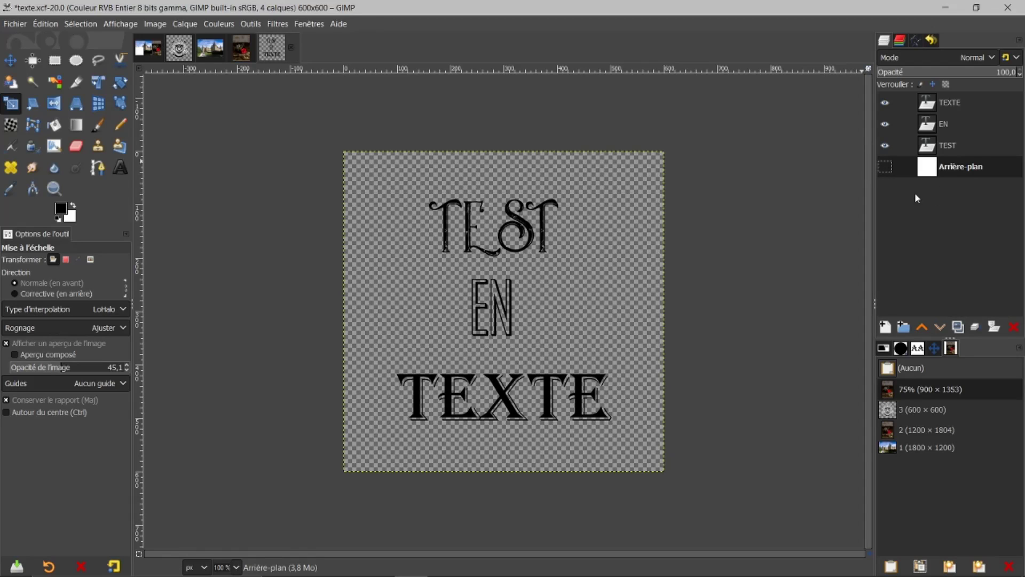
- Check the coat of arms image with its white Calque layer shown and hidden
left_click(180, 53)
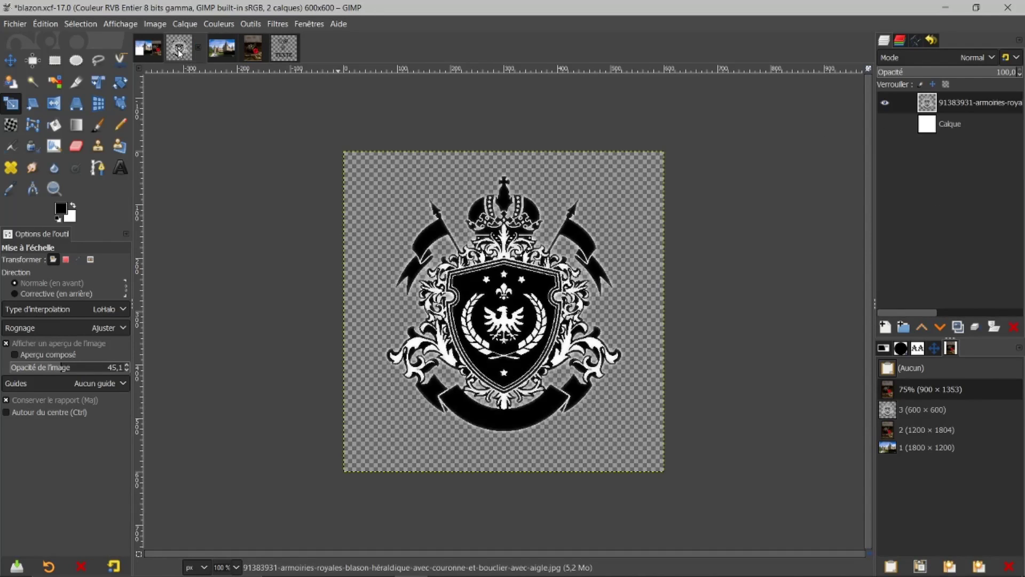
left_click(886, 123)
left_click(886, 123)
- Return to the template and paste the coat of arms from named clipboard 3 as a new layer above Calque #1
left_click(148, 48)
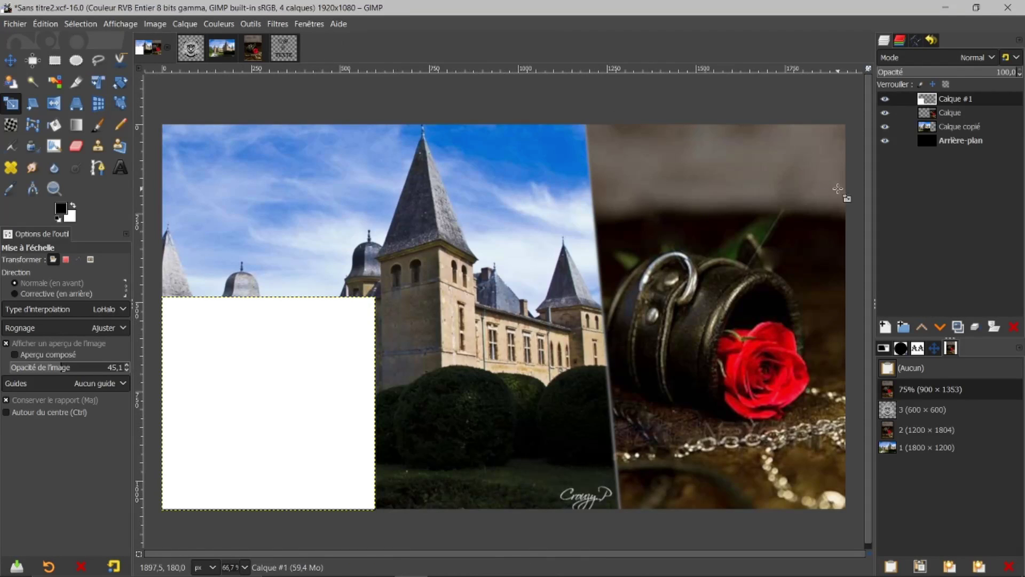
left_click(914, 408)
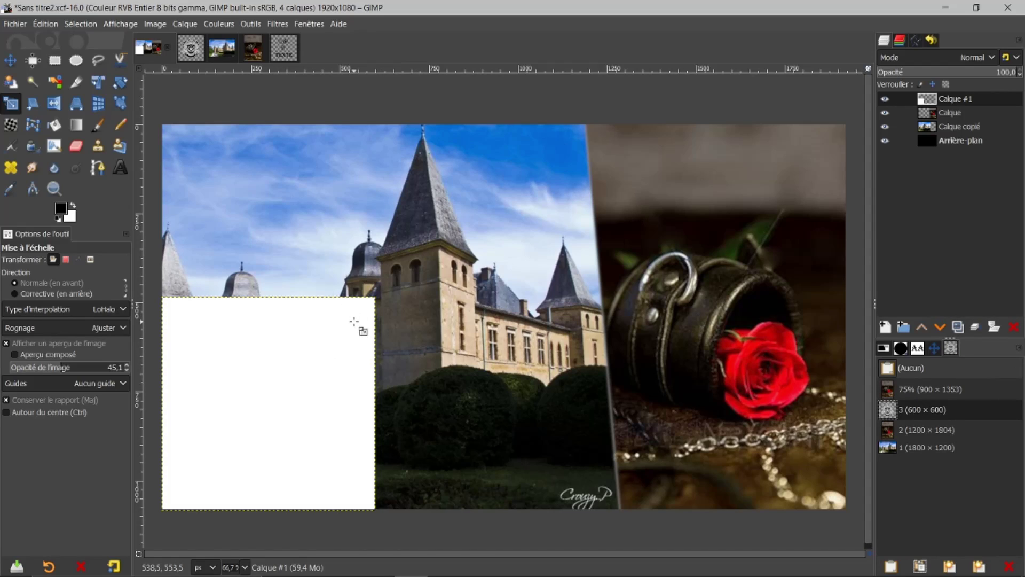
left_click(946, 99)
left_click(948, 565)
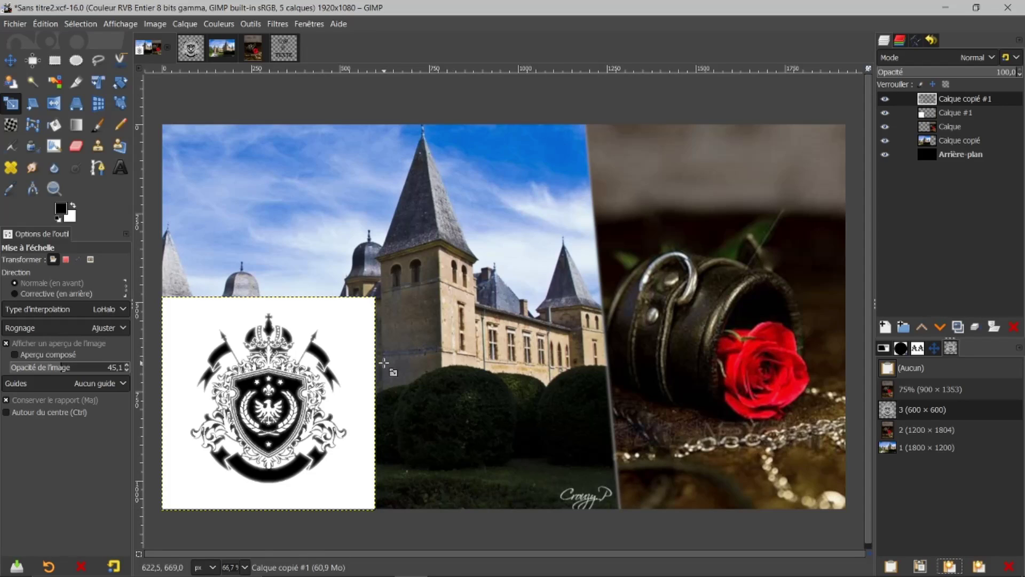
- Lower the opacity of the white square's layer, Calque #1, to 36.3
left_click(928, 114)
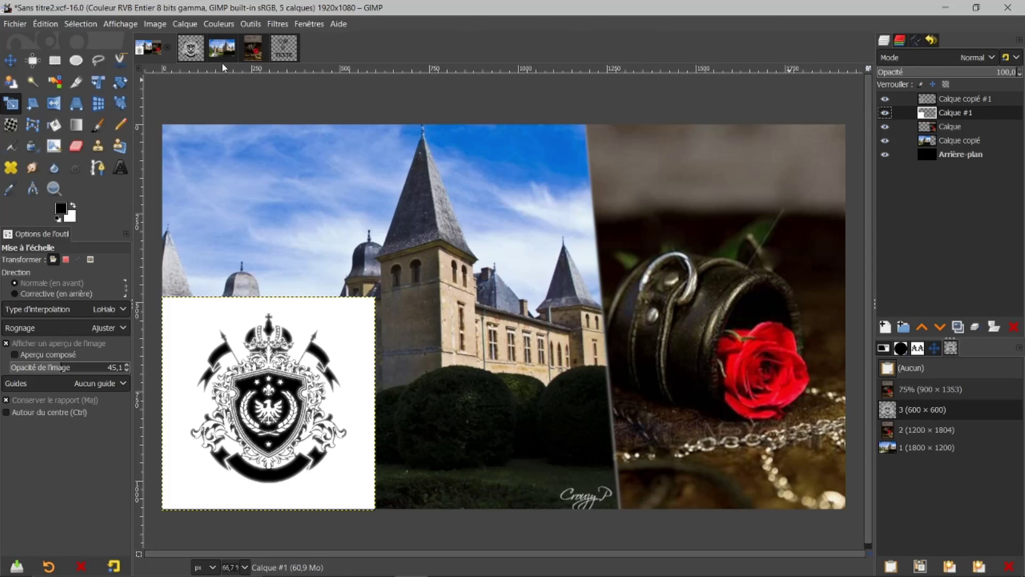
left_click(195, 54)
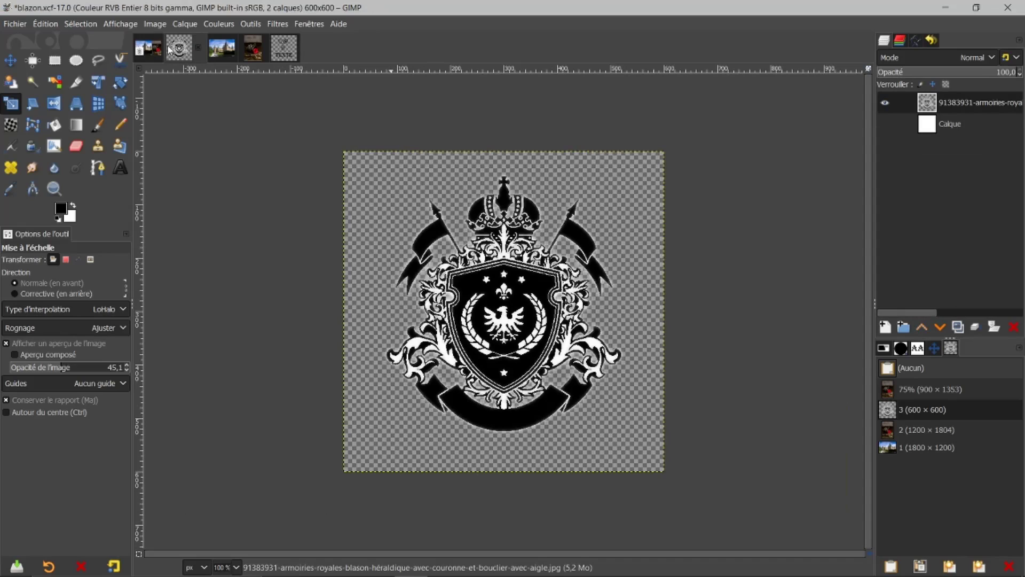
left_click(152, 51)
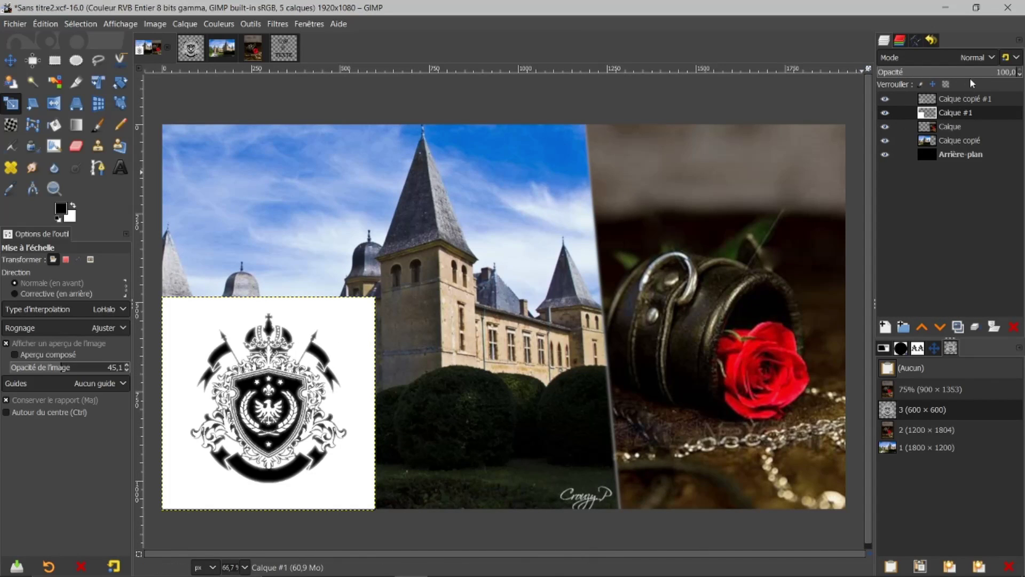
left_click_drag(975, 74, 928, 81)
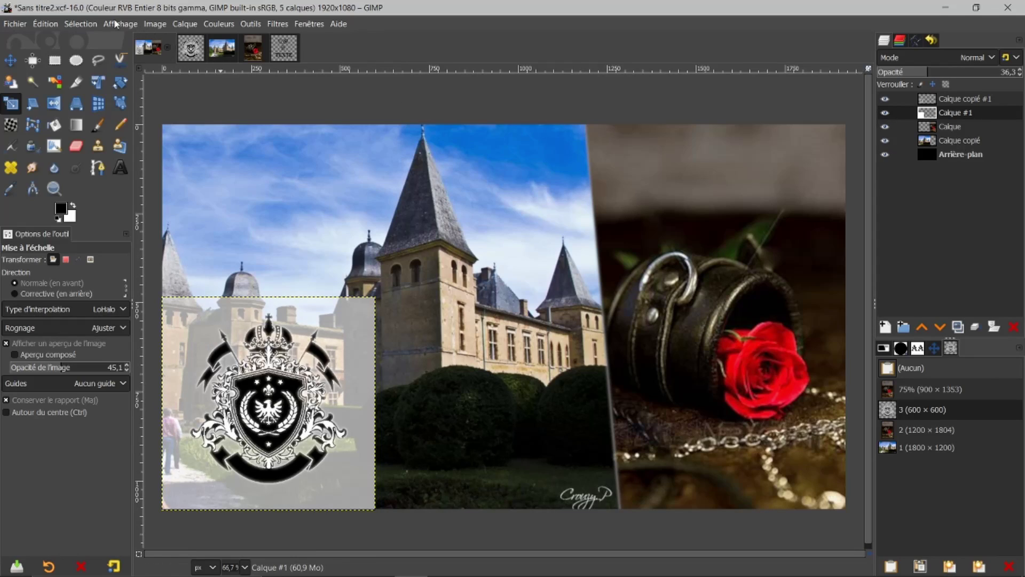
- Expand the Calque #1 layer to the dimensions of the image
left_click(89, 24)
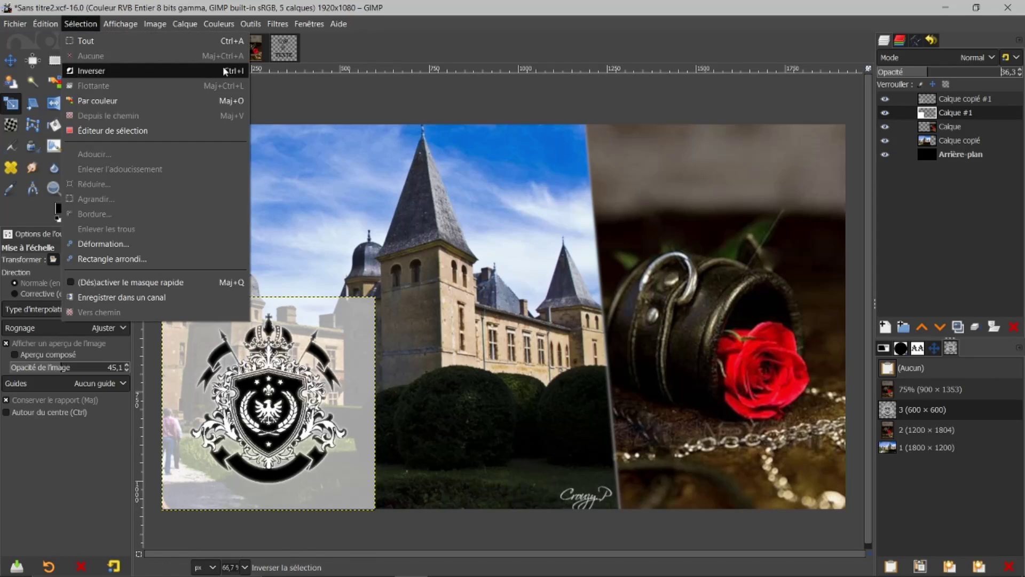
left_click(383, 101)
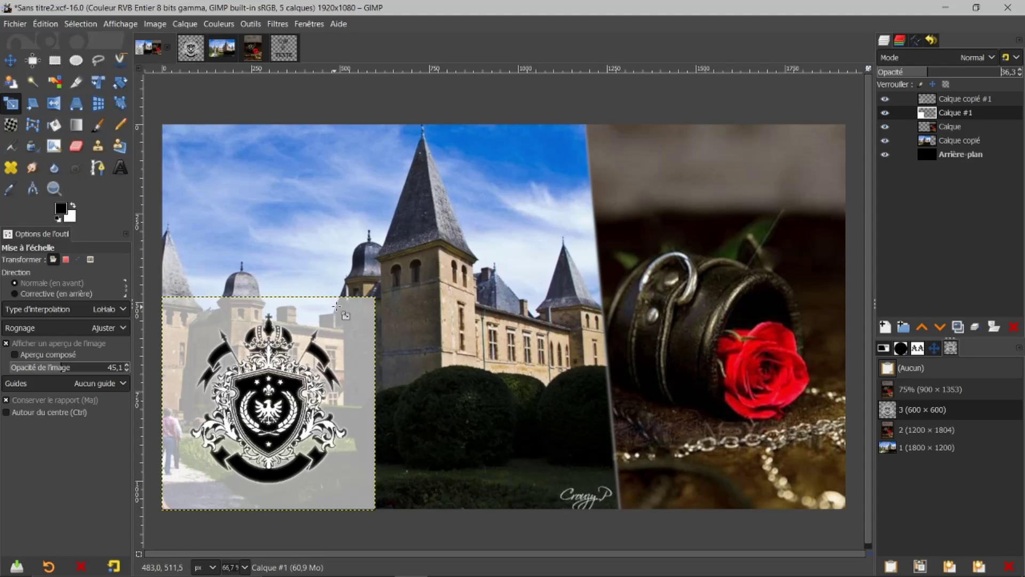
right_click(931, 115)
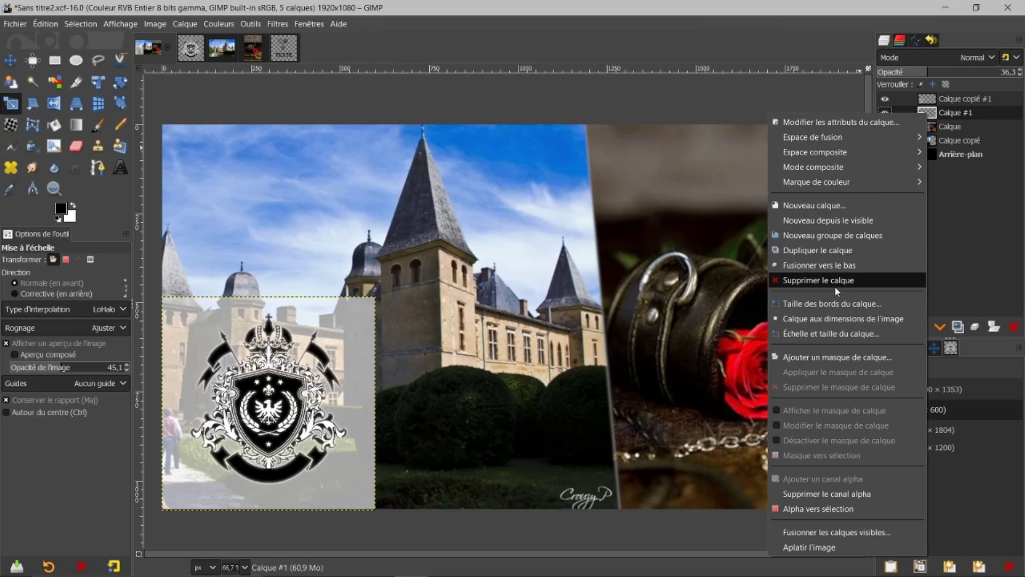
left_click(813, 318)
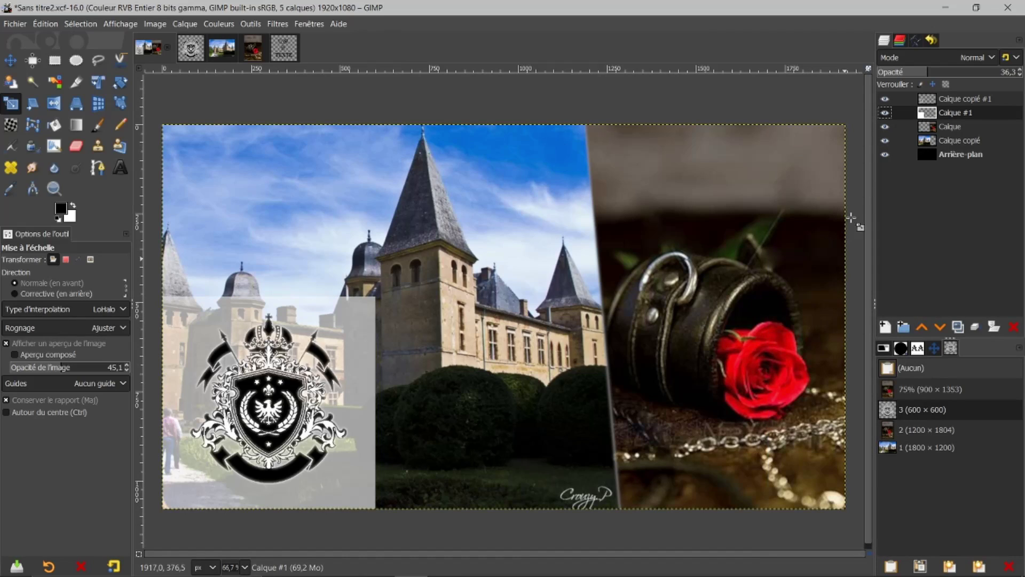